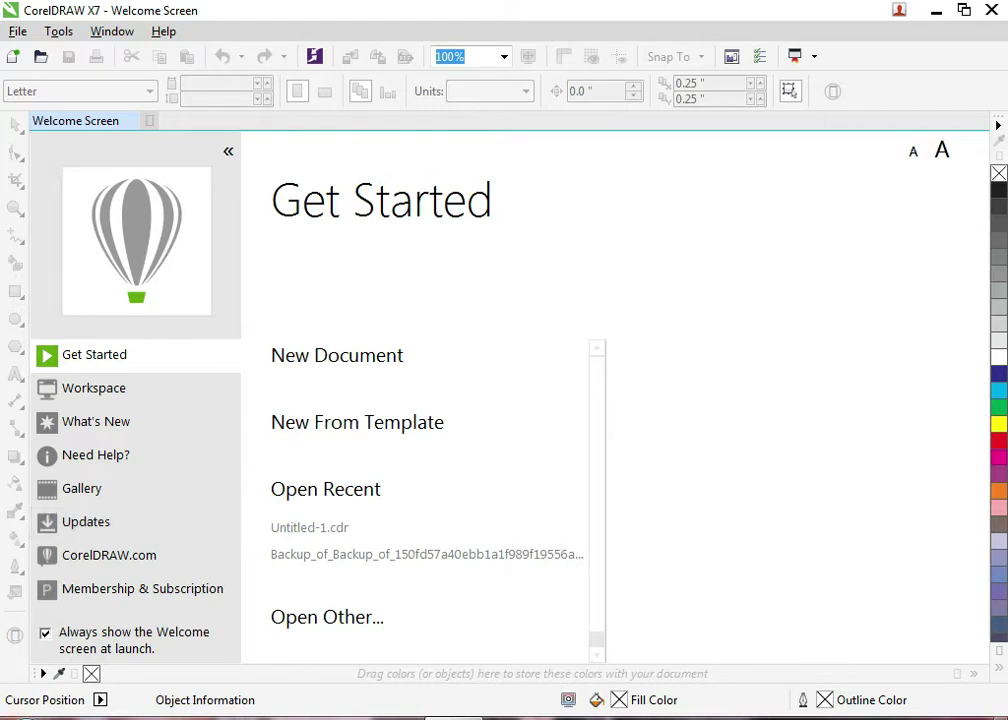
# Close the welcome page and create a new Letter-size document in landscape orientation
pyautogui.click(131, 121)
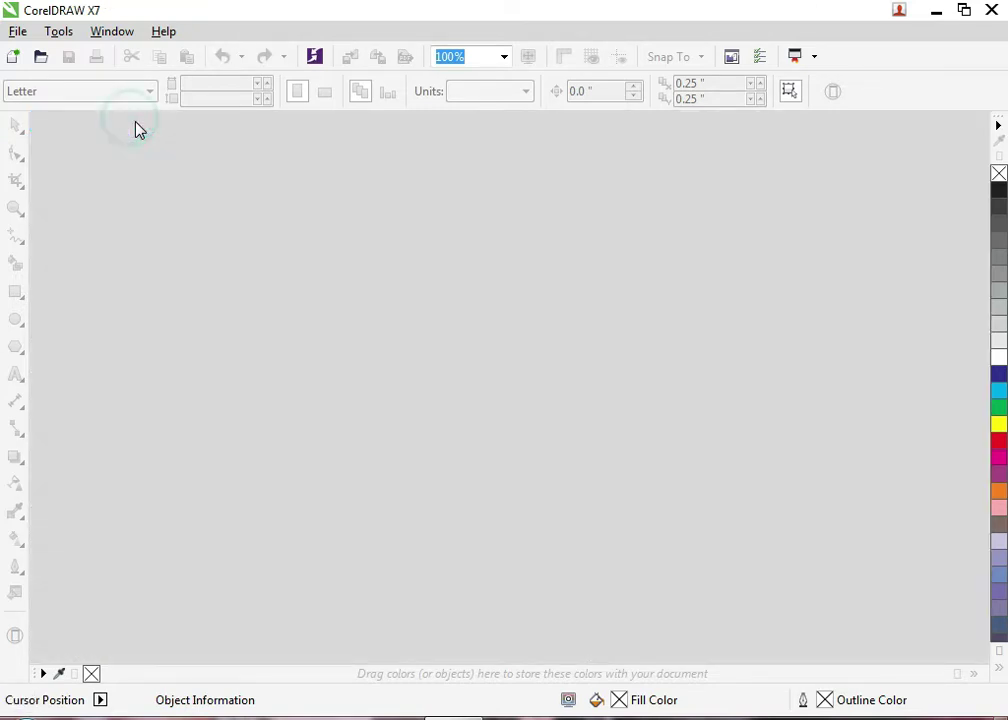
pyautogui.click(14, 57)
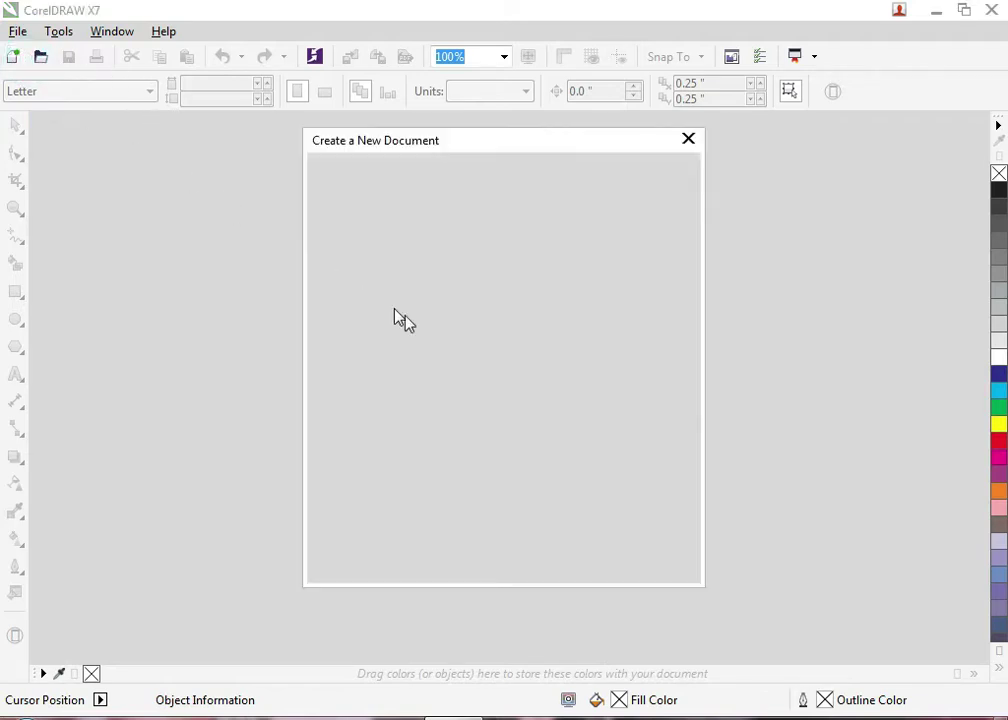
pyautogui.click(492, 565)
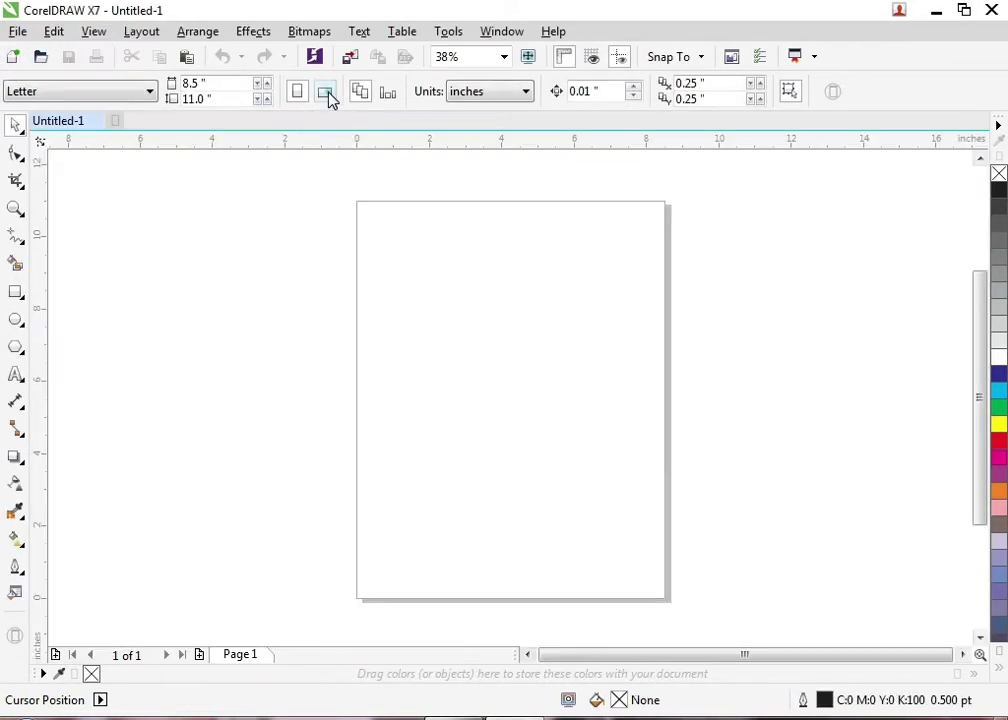
pyautogui.click(325, 92)
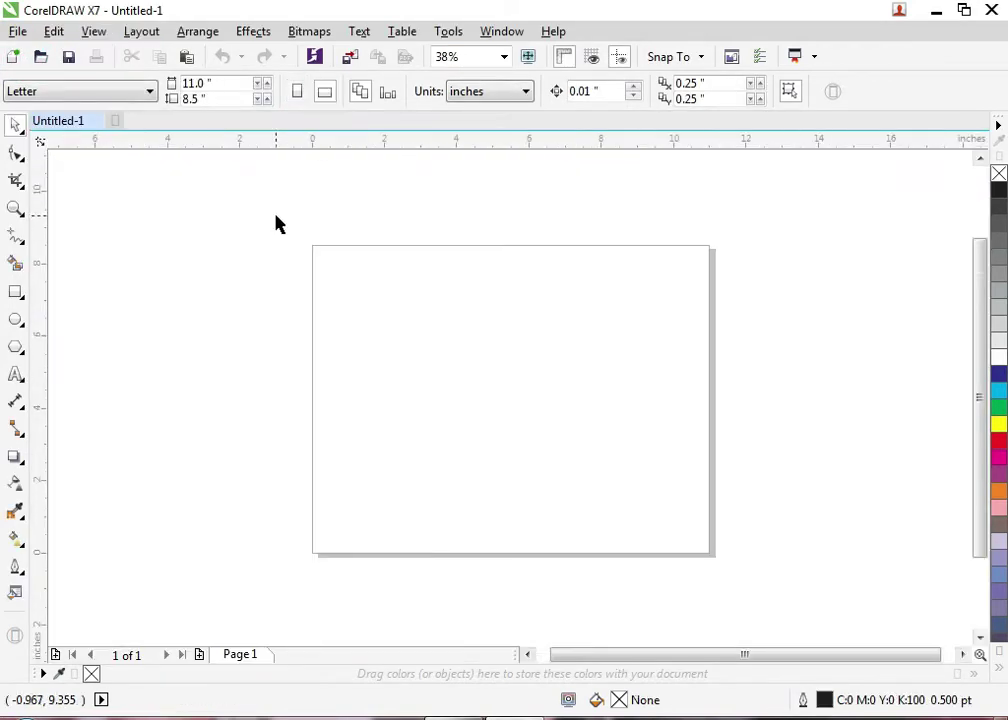
# Draw a rectangle on the page and set its size to 6 inches wide by 3 inches high
pyautogui.click(16, 291)
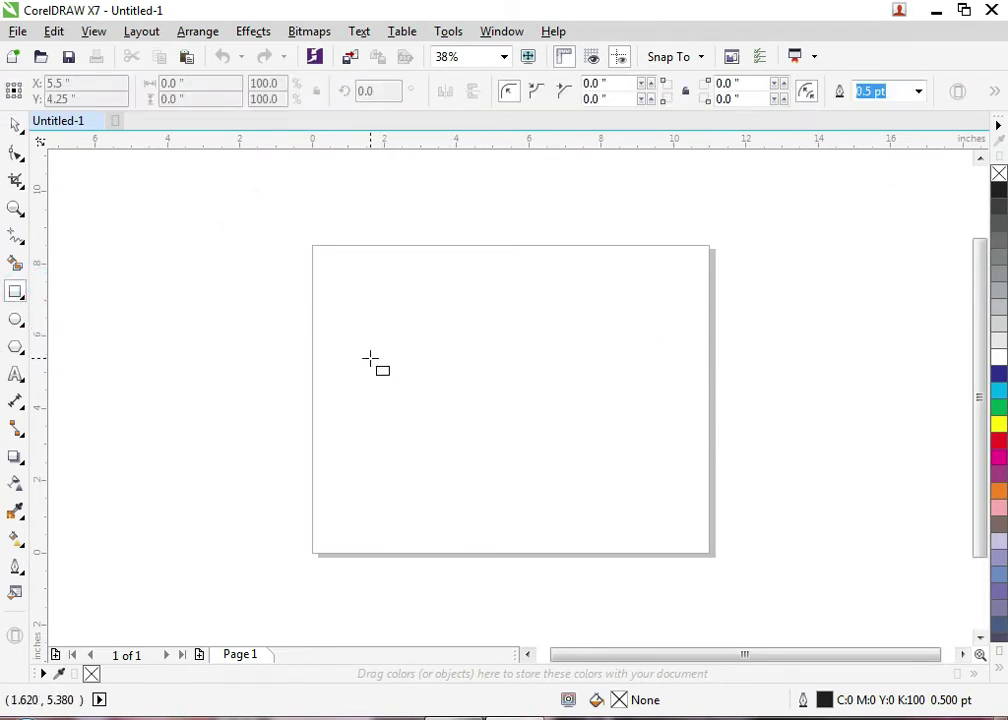
pyautogui.moveTo(370, 358)
pyautogui.mouseDown()
pyautogui.moveTo(400, 400)
pyautogui.moveTo(597, 445)
pyautogui.mouseUp()
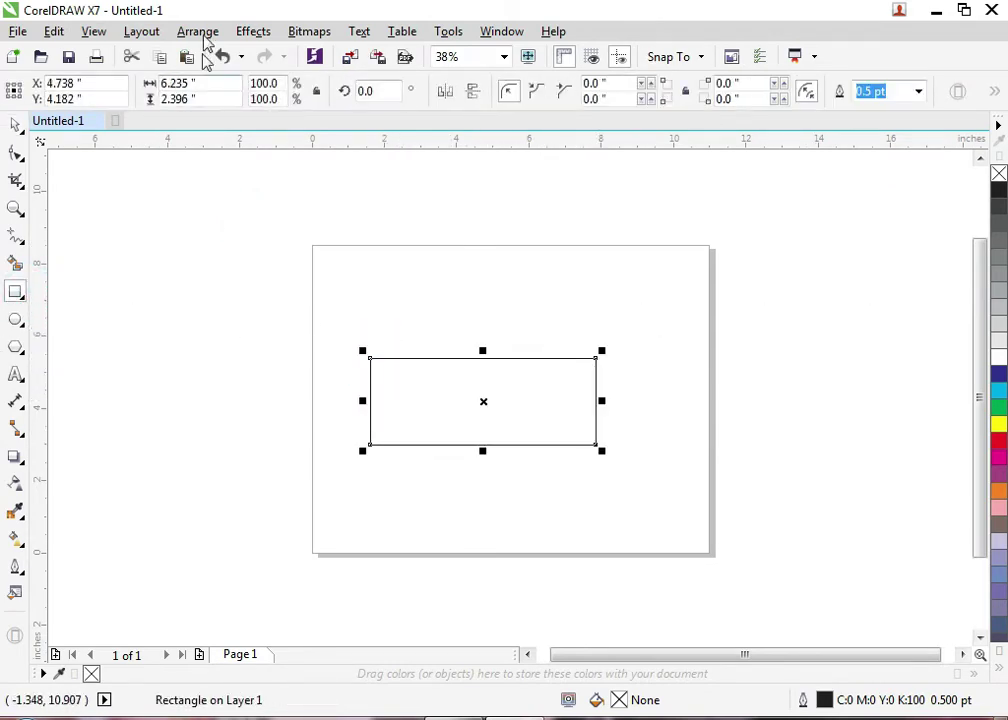
pyautogui.click(230, 86)
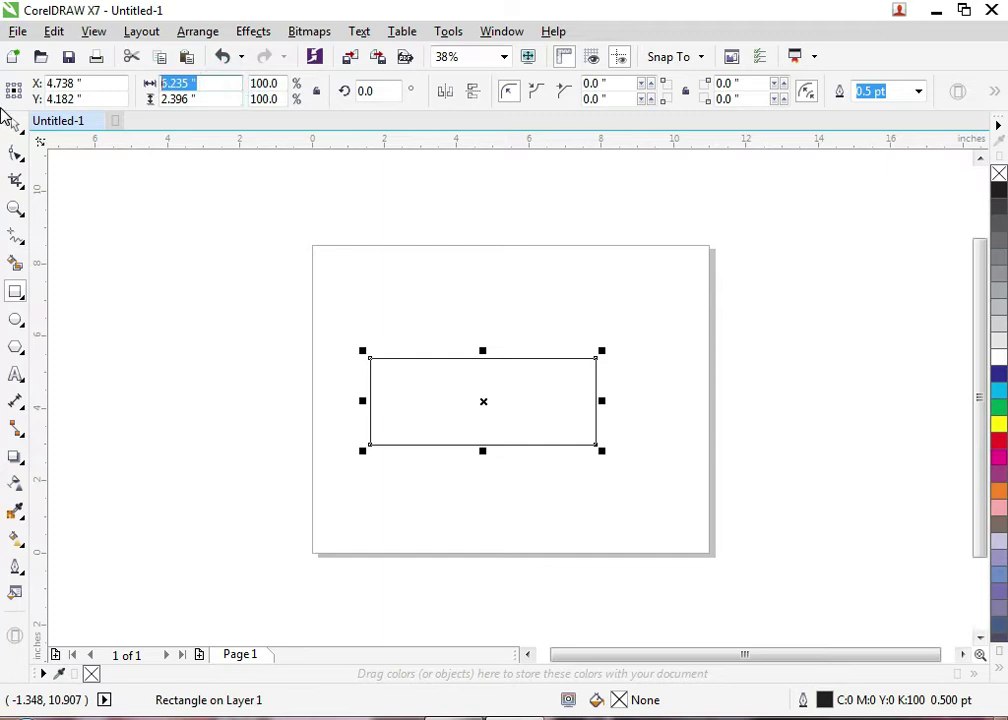
pyautogui.write('6')
pyautogui.press('Tab')
pyautogui.write('3')
pyautogui.press('Return')
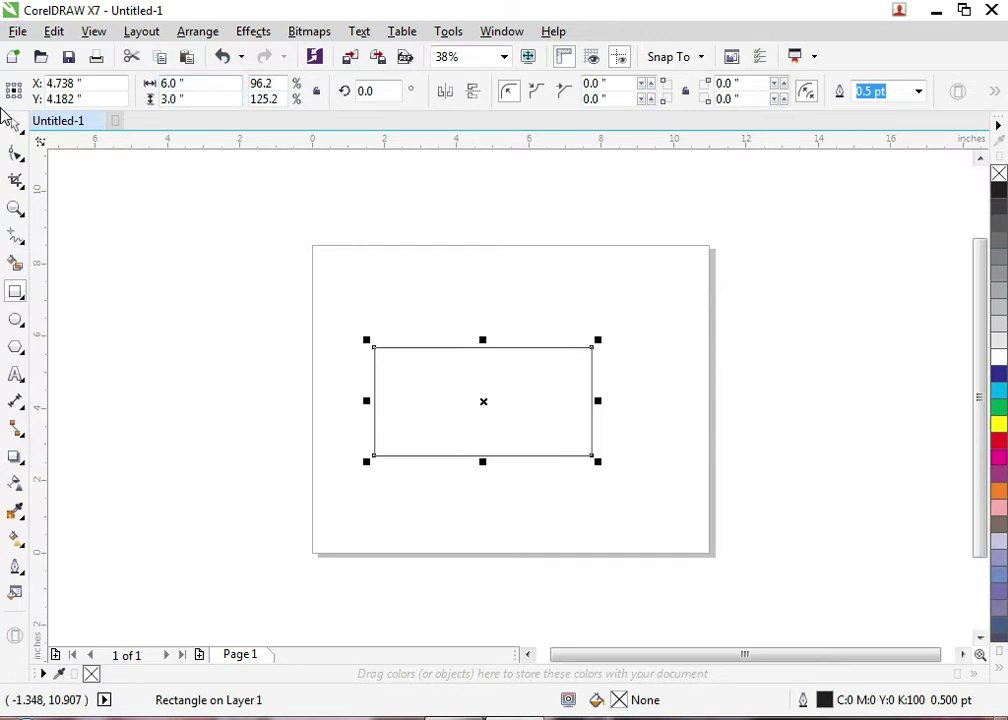
pyautogui.hotkey('shift', 'F2')
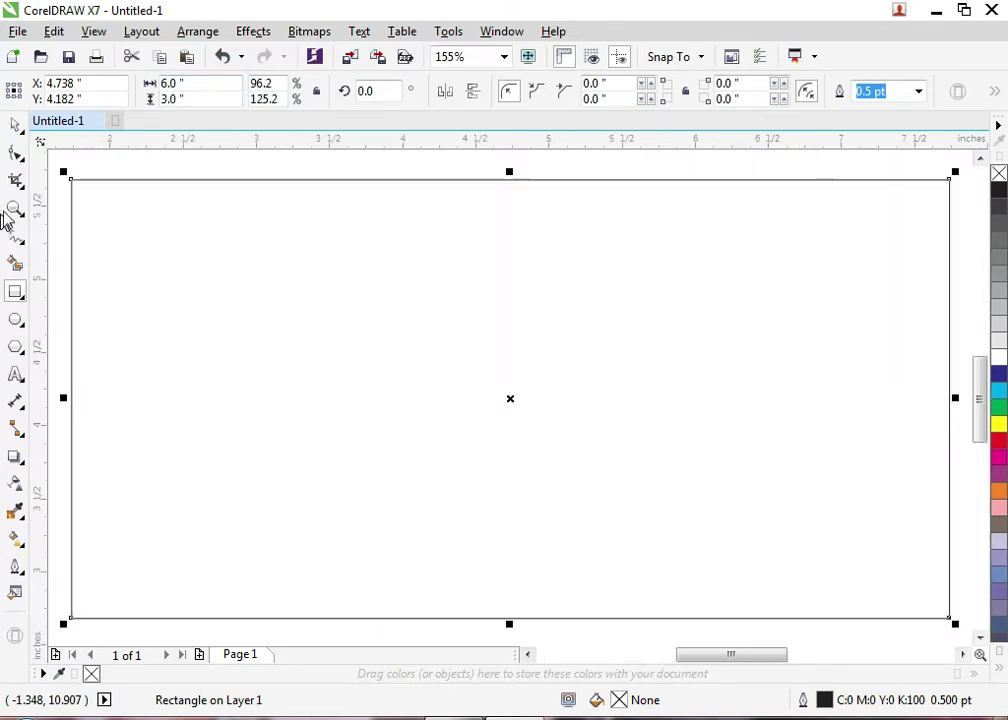
# Draw a thin horizontal strip about 5.96 by 0.26 inches along the large rectangle's upper edge
pyautogui.click(17, 291)
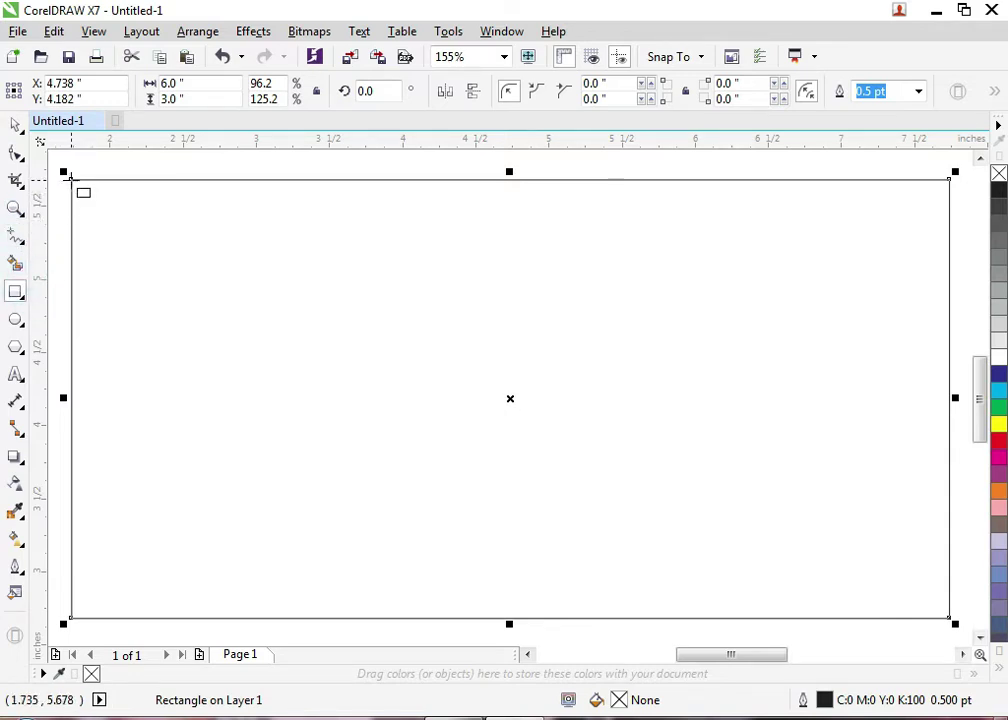
pyautogui.moveTo(70, 178); pyautogui.dragTo(946, 218)
pyautogui.press('space')
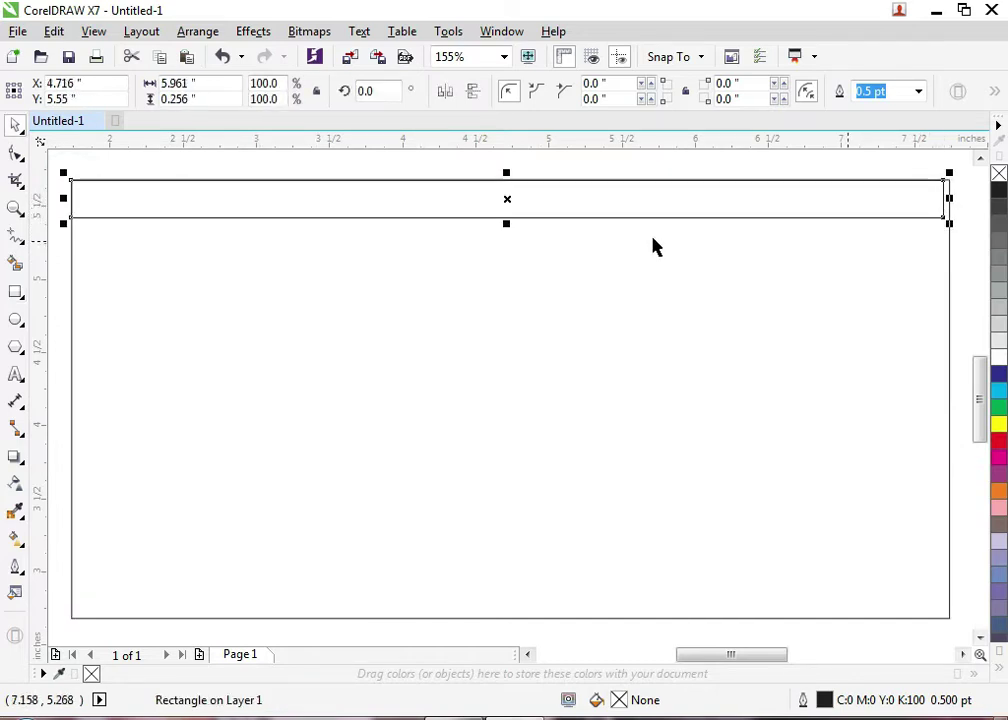
# Set the strip's size to 6 by 0.24 inches and align it with the large rectangle's top and sides
pyautogui.click(196, 83)
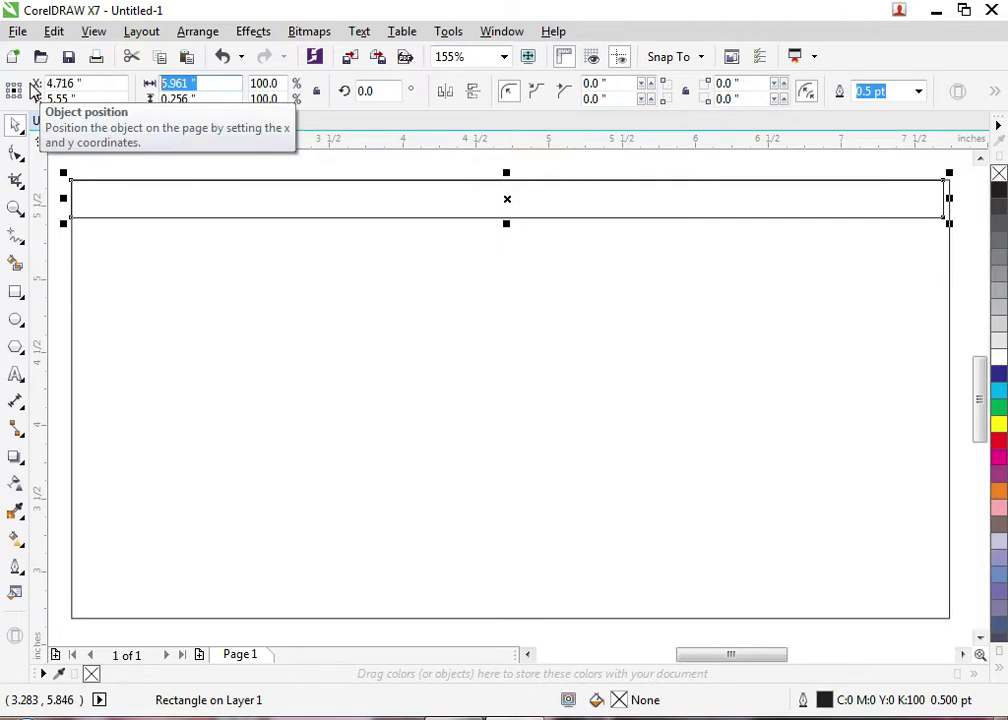
pyautogui.write('6')
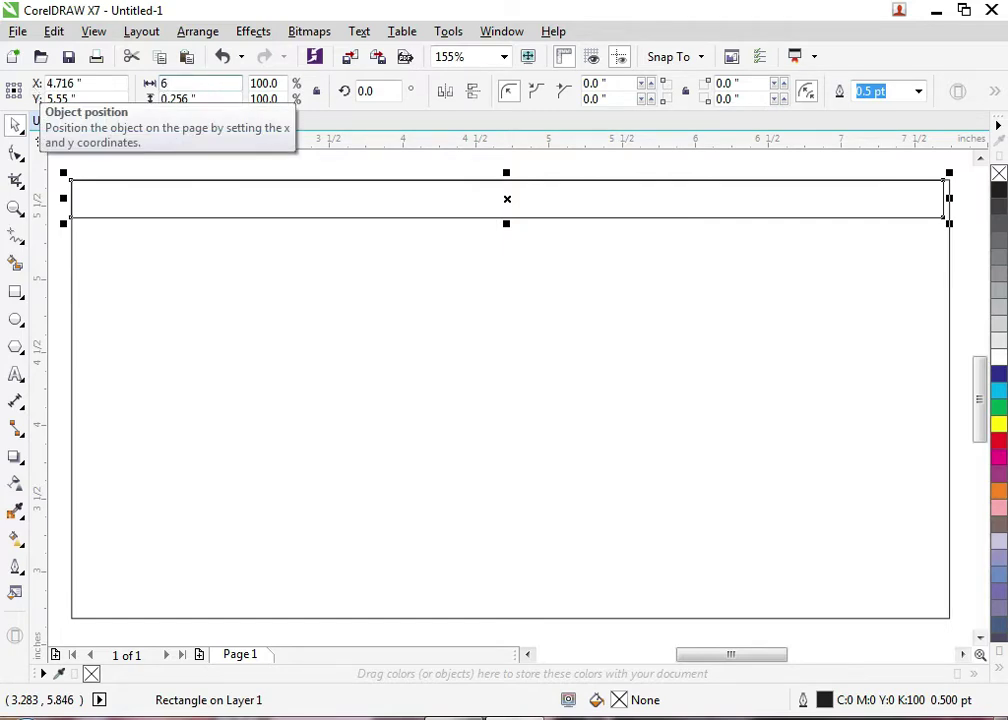
pyautogui.press('Tab')
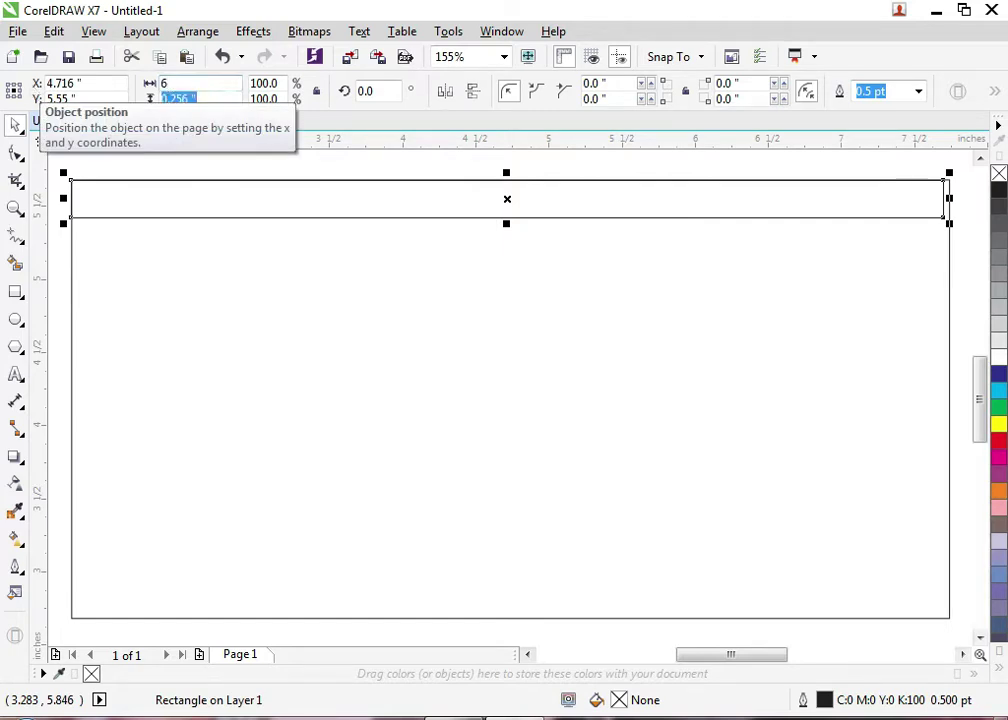
pyautogui.write('2')
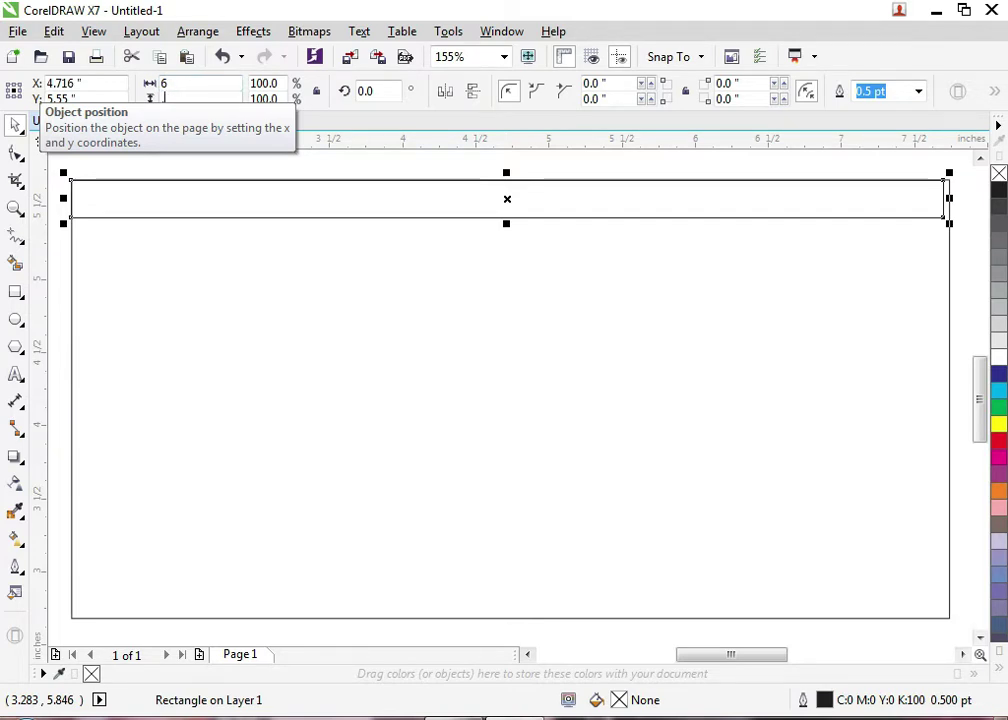
pyautogui.write('4')
pyautogui.press('Return')
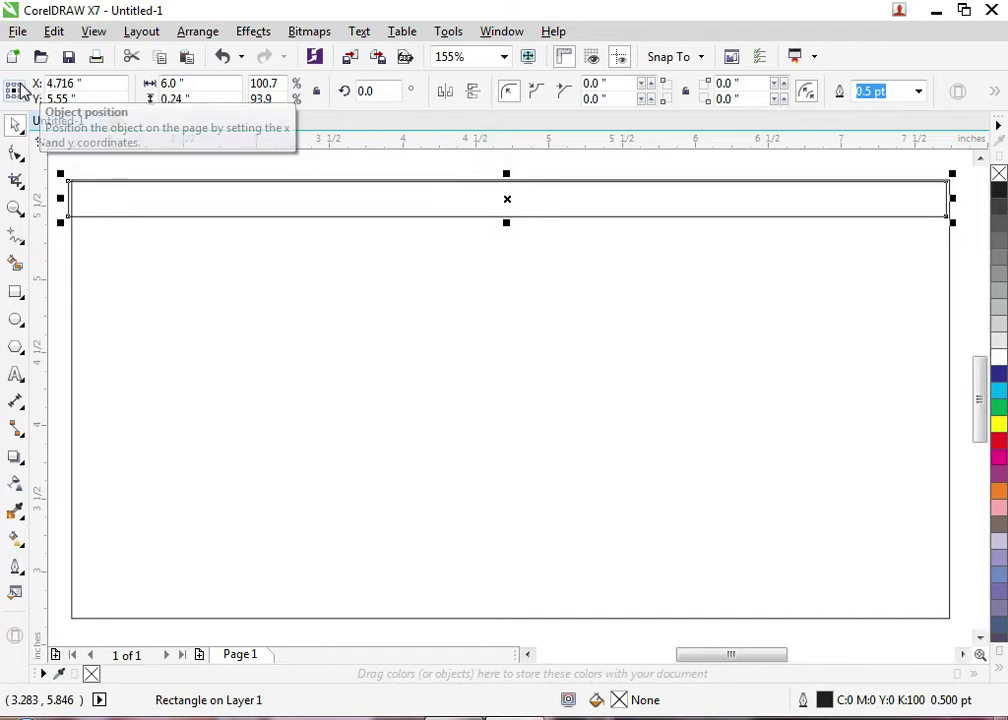
pyautogui.keyDown('shift'); pyautogui.click(200, 276); pyautogui.keyUp('shift')
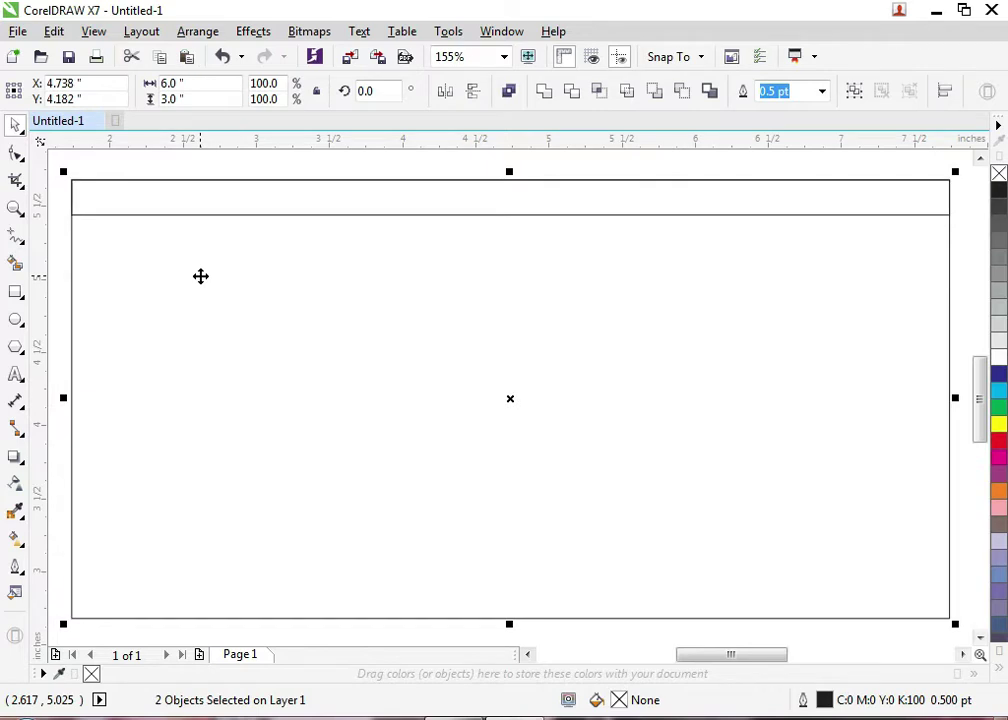
# Set the strip's height to 0.23 inches and realign it with the large rectangle's top edge
pyautogui.click(92, 155)
pyautogui.click(100, 203)
pyautogui.doubleClick(209, 99)
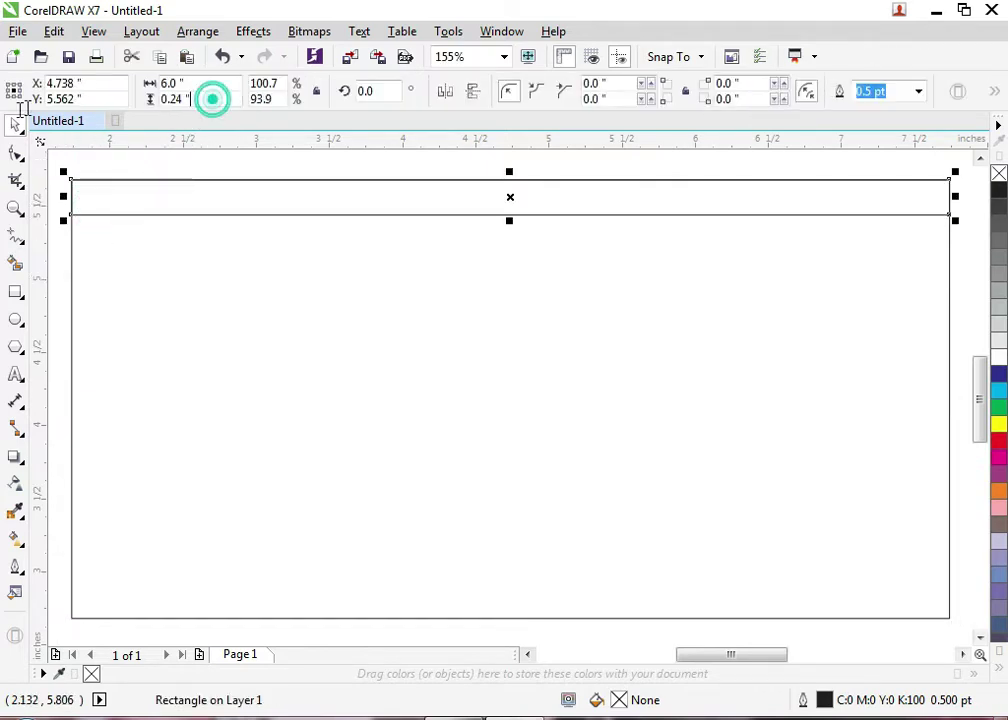
pyautogui.press('BackSpace')
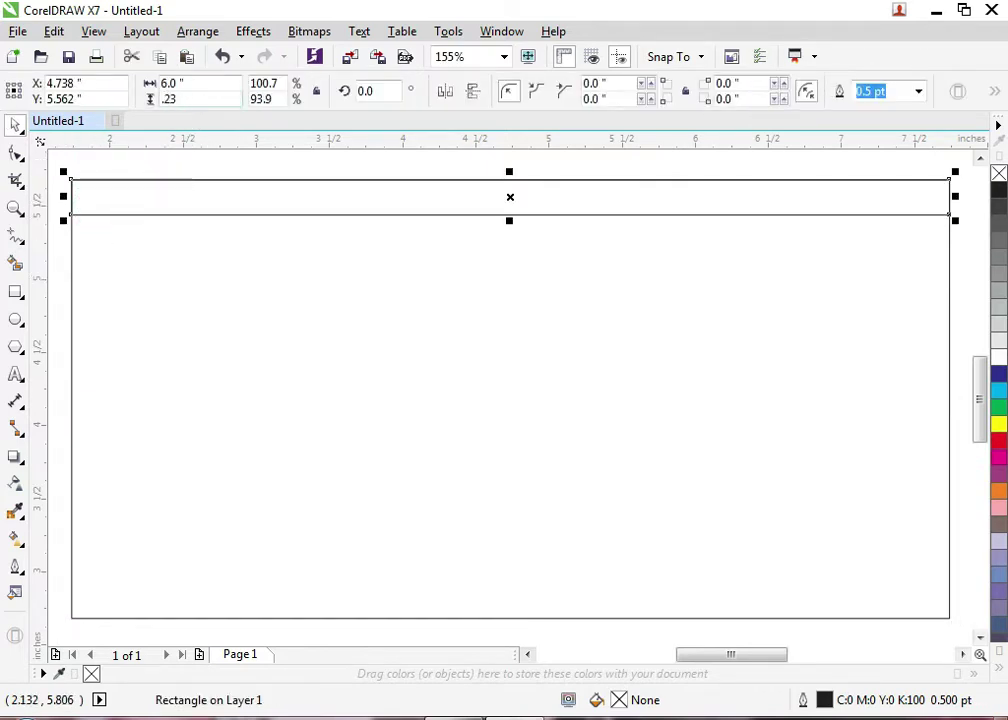
pyautogui.press('Return')
pyautogui.keyDown('shift'); pyautogui.click(342, 286); pyautogui.keyUp('shift')
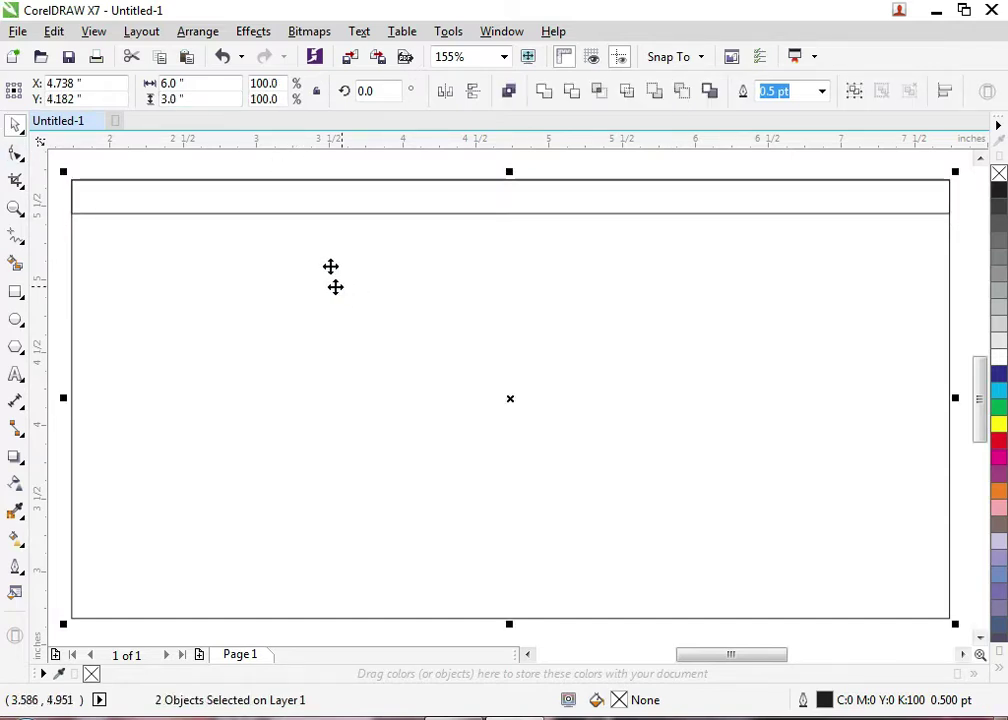
pyautogui.click(317, 179)
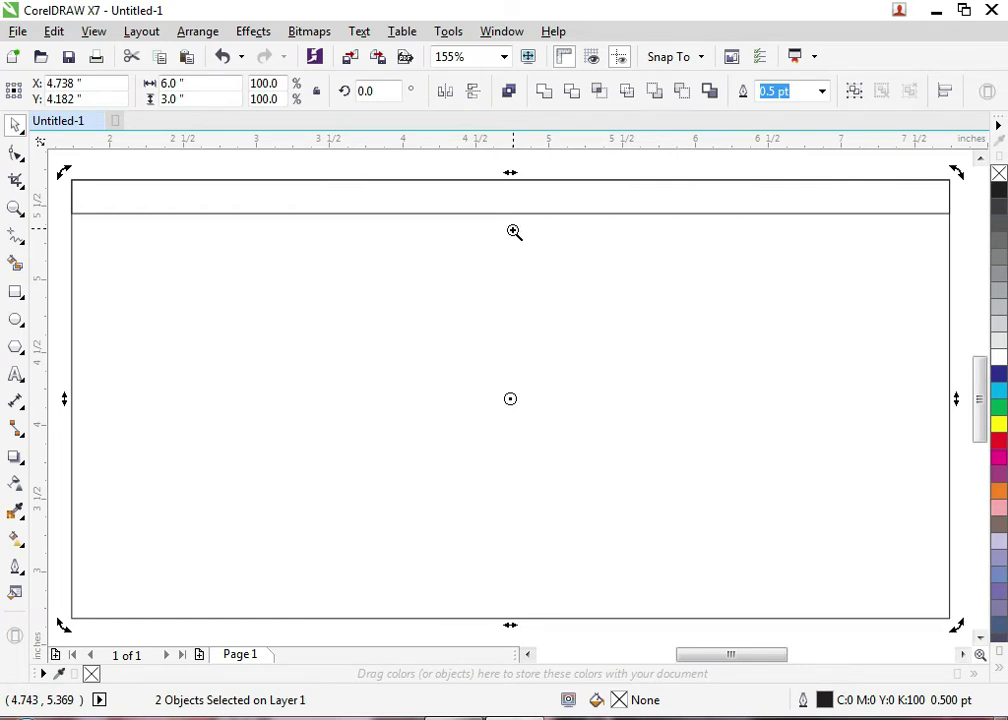
# Duplicate the strip directly below itself so that the two strips share an edge
pyautogui.moveTo(479, 174); pyautogui.dragTo(556, 229)
pyautogui.click(481, 265)
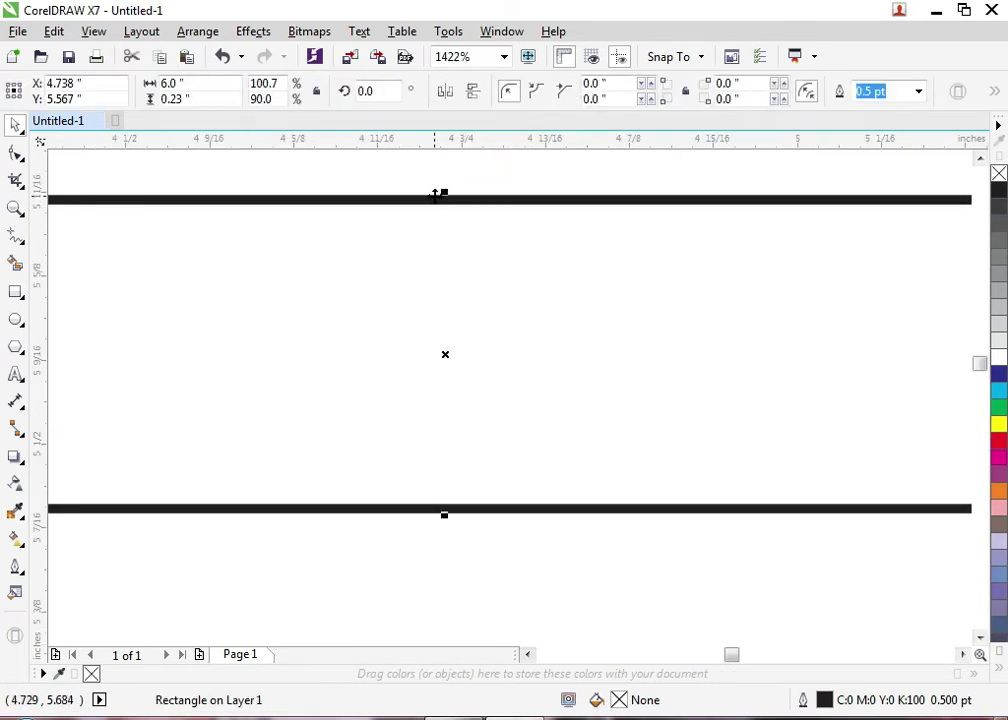
pyautogui.moveTo(445, 193); pyautogui.dragTo(462, 411)
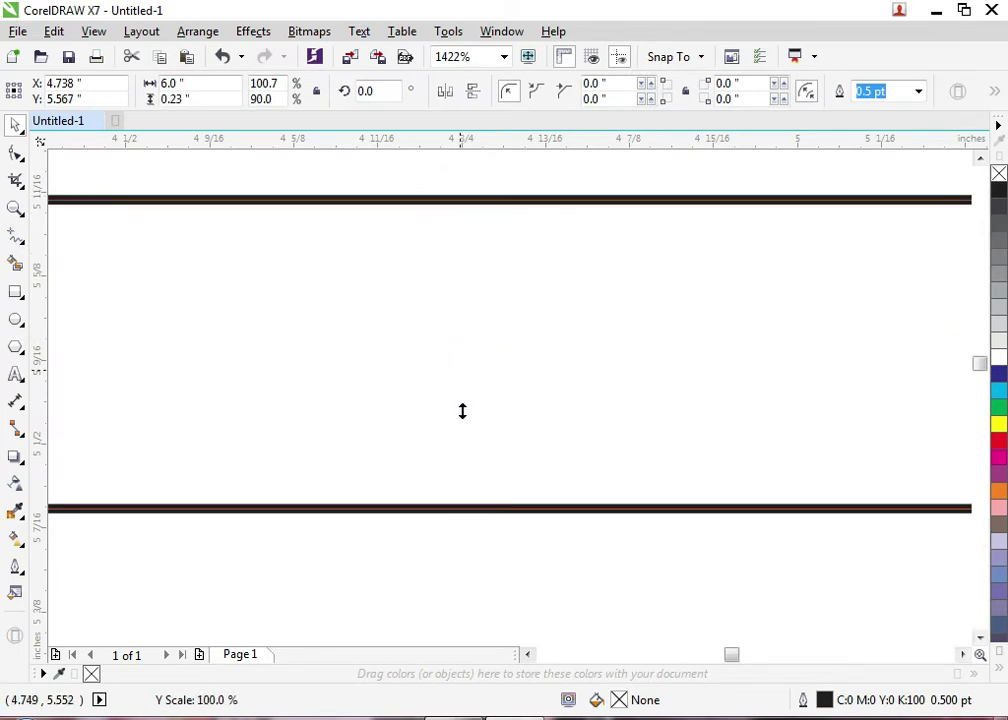
pyautogui.moveTo(464, 500); pyautogui.dragTo(468, 555)
pyautogui.press('F4')
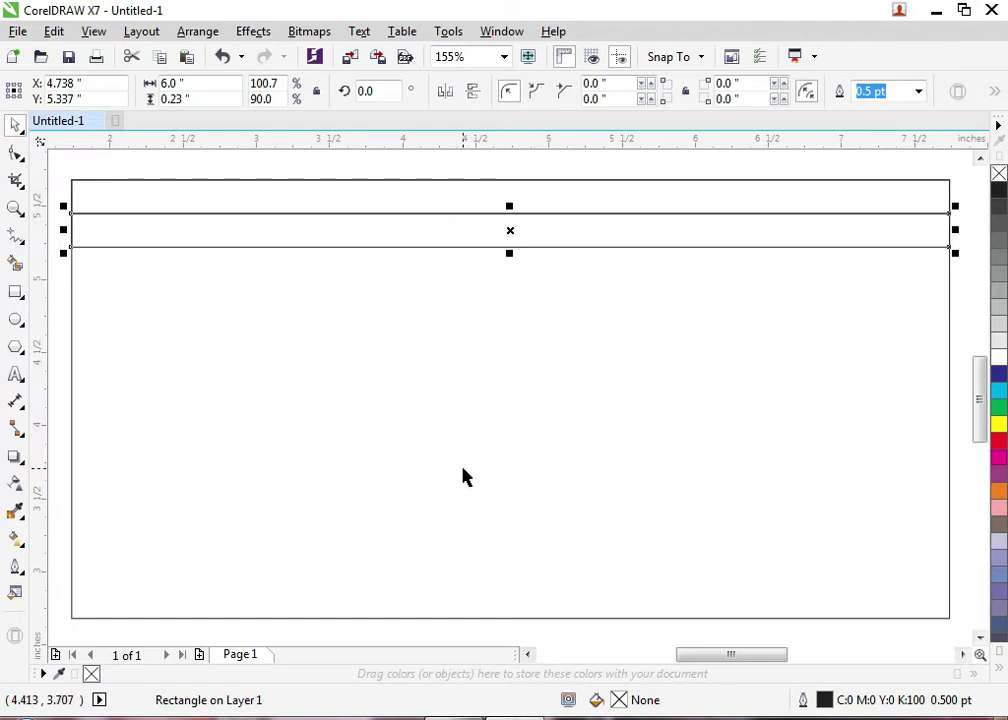
# Repeat the strip duplication eleven more times to fill the large rectangle down to its lower edge
pyautogui.hotkey('ctrl', 'r')
pyautogui.hotkey('ctrl', 'r')
pyautogui.hotkey('ctrl', 'r')
pyautogui.hotkey('ctrl', 'r')
pyautogui.hotkey('ctrl', 'r')
pyautogui.hotkey('ctrl', 'r')
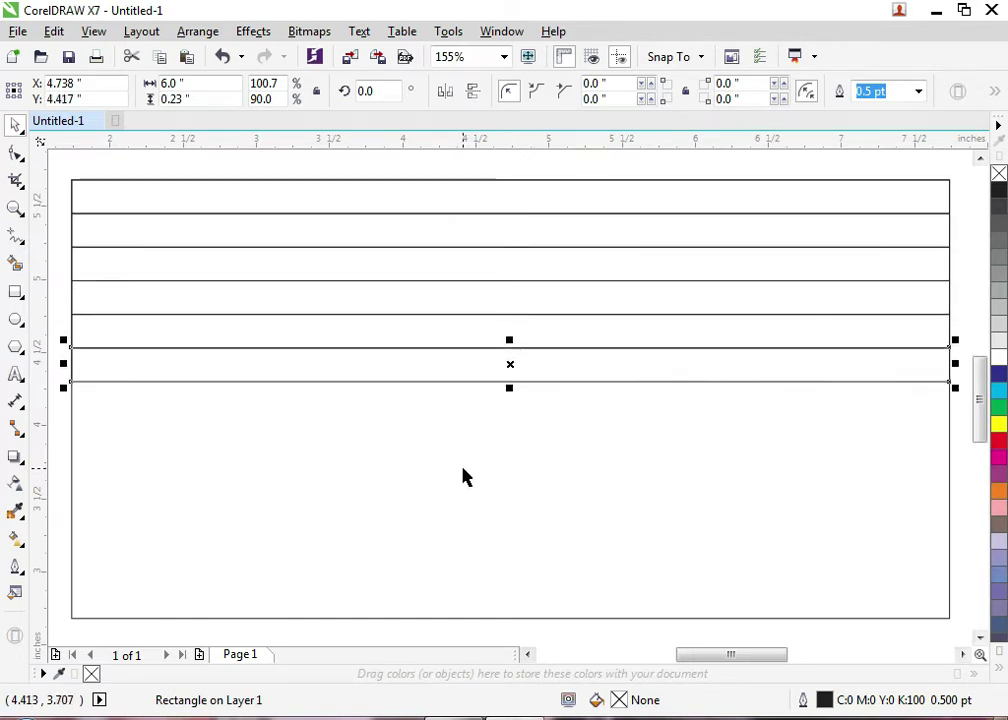
pyautogui.hotkey('ctrl', 'r')
pyautogui.hotkey('ctrl', 'r')
pyautogui.hotkey('ctrl', 'r')
pyautogui.hotkey('ctrl', 'r')
pyautogui.hotkey('ctrl', 'r')
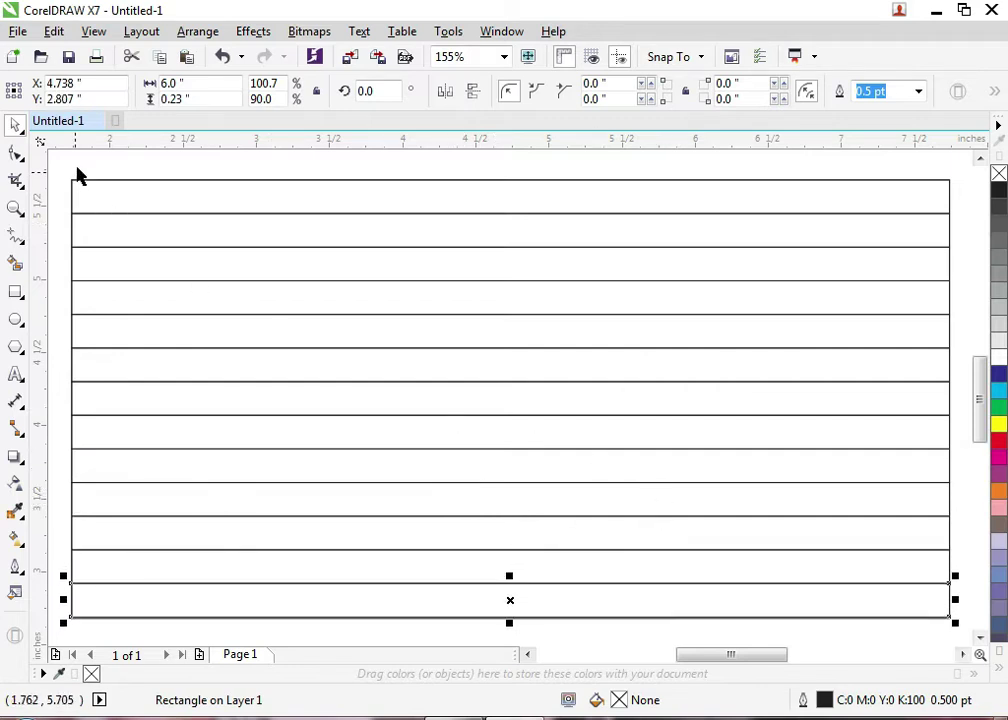
# Draw a rectangle from the striped area's upper-left corner and set its size to 2.4 by 1.6 inches
pyautogui.click(131, 210)
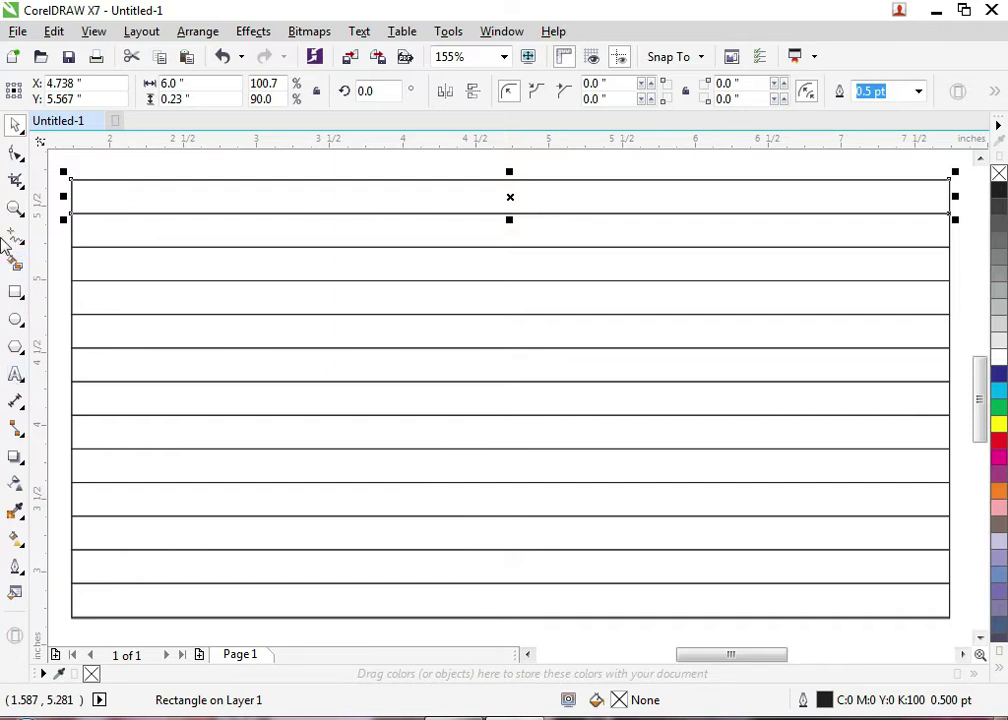
pyautogui.click(17, 294)
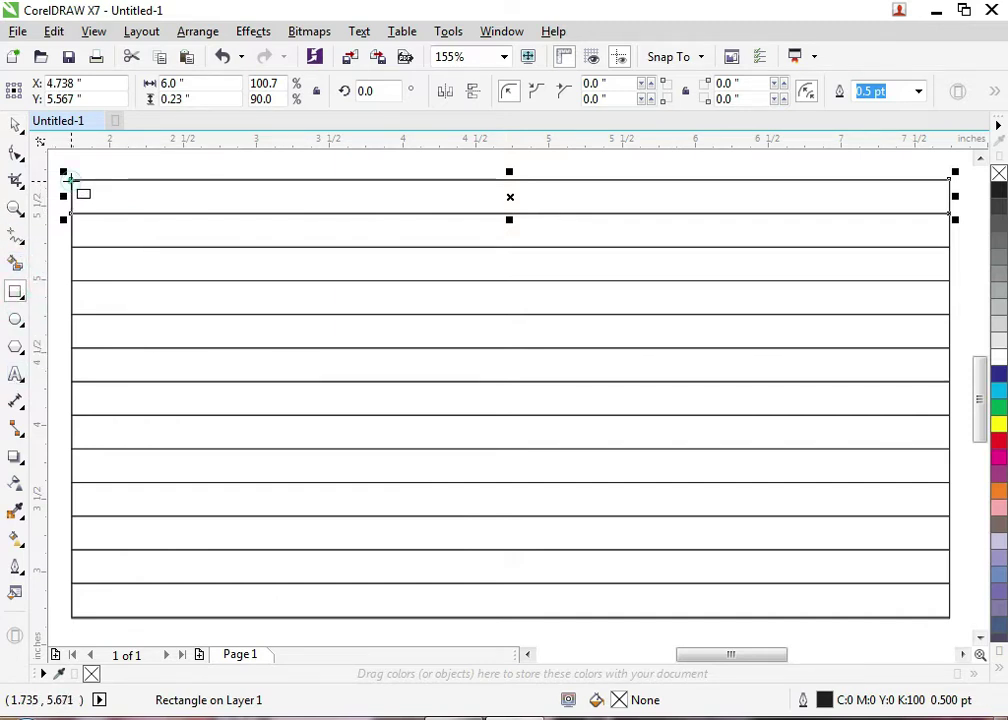
pyautogui.moveTo(70, 179); pyautogui.dragTo(246, 347)
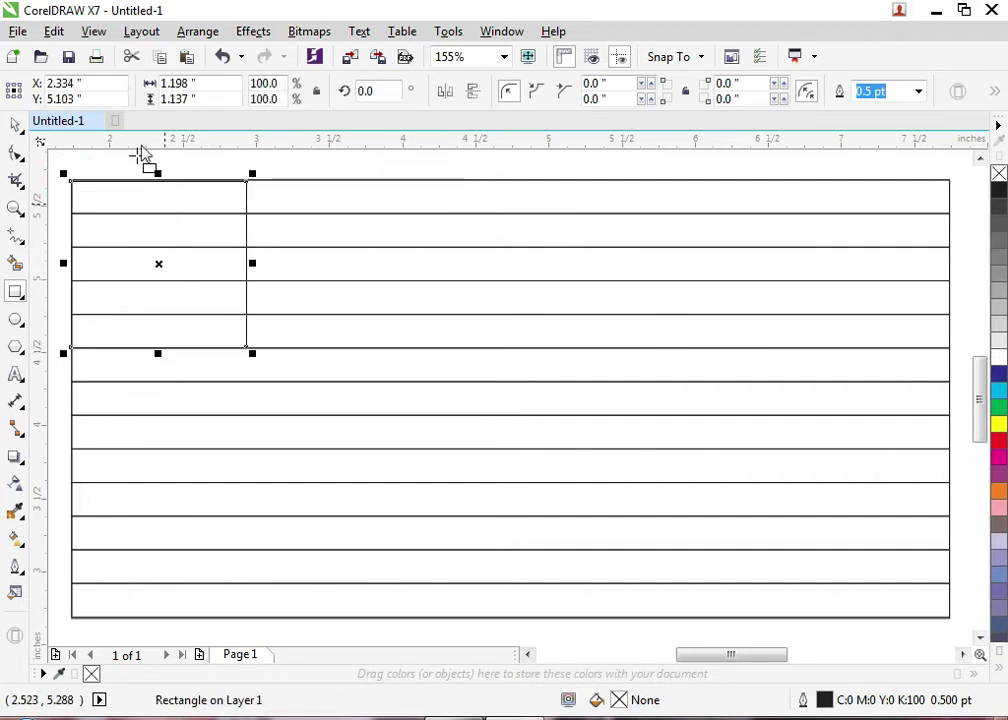
pyautogui.click(205, 88)
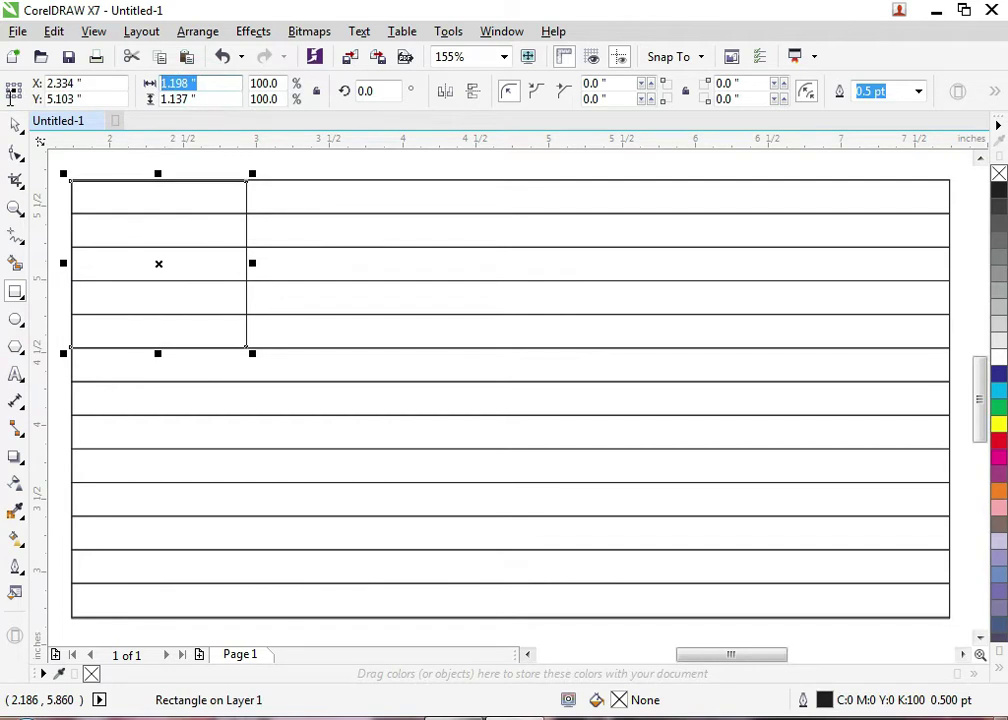
pyautogui.write('2.4')
pyautogui.press('Tab')
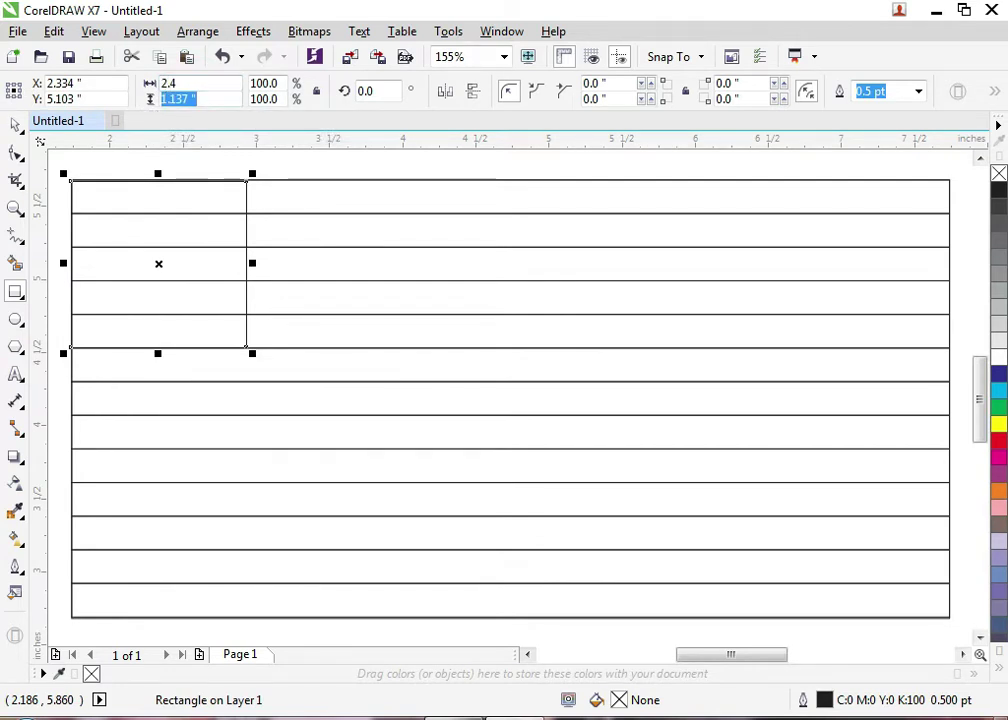
pyautogui.write('1.6')
pyautogui.press('Return')
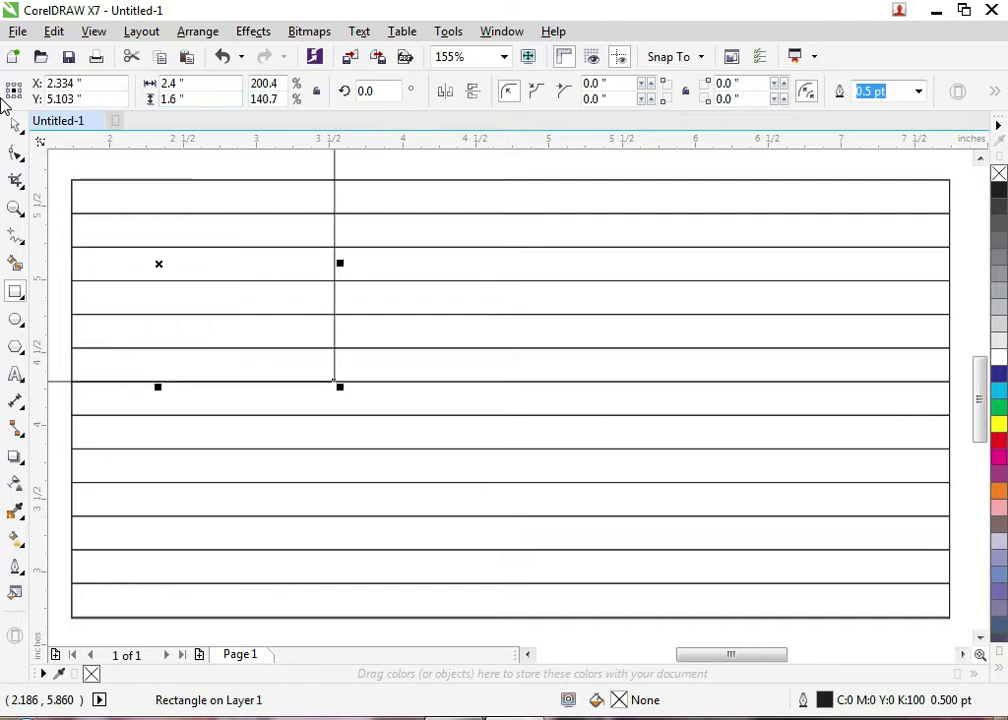
# Move the 2.4 by 1.6 inch rectangle horizontally until its left edge meets the stripes' left edge
pyautogui.press('space')
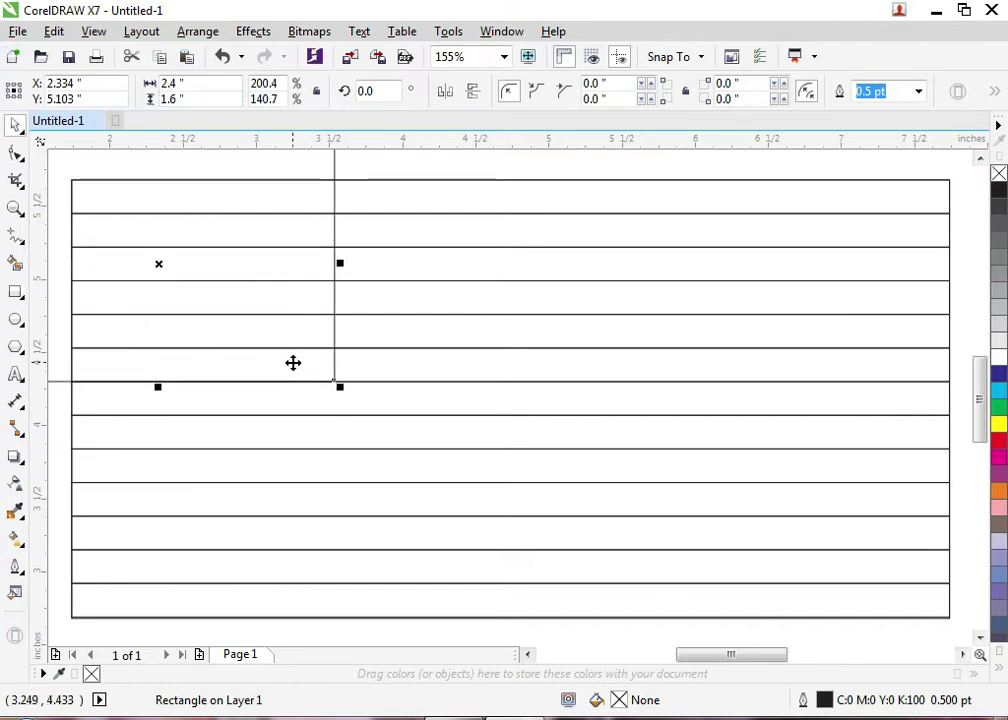
pyautogui.moveTo(292, 362); pyautogui.dragTo(381, 376)
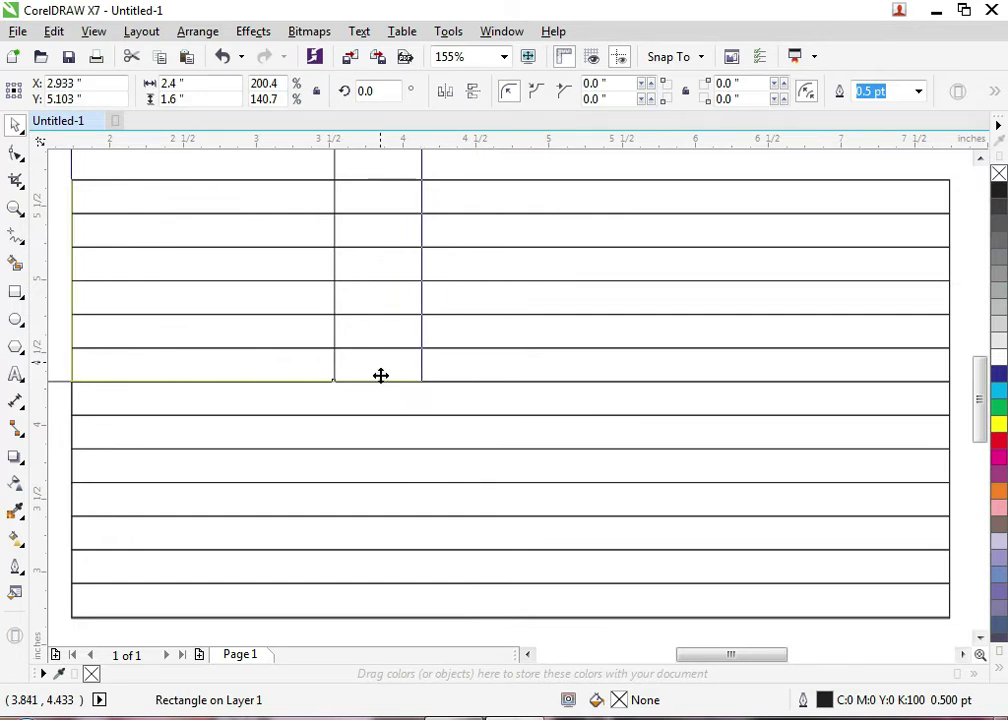
pyautogui.scroll(1, 547, 344)
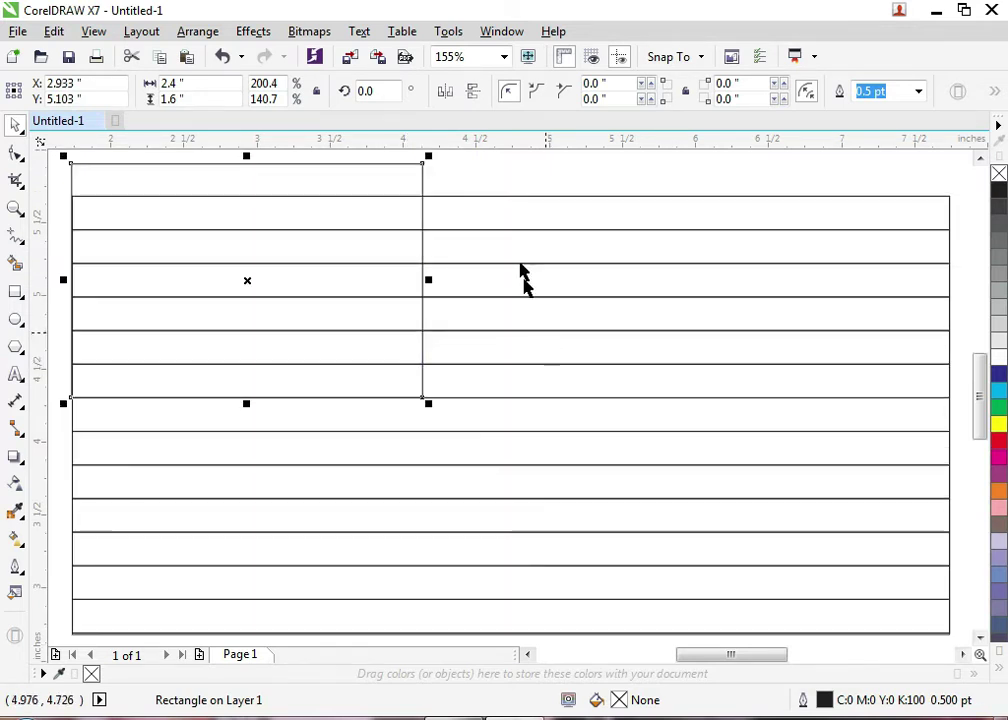
# Align the top edge of the 2.4 by 1.6 inch rectangle with the top stripe's upper edge and fill it with blue
pyautogui.keyDown('shift'); pyautogui.click(492, 198); pyautogui.keyUp('shift')
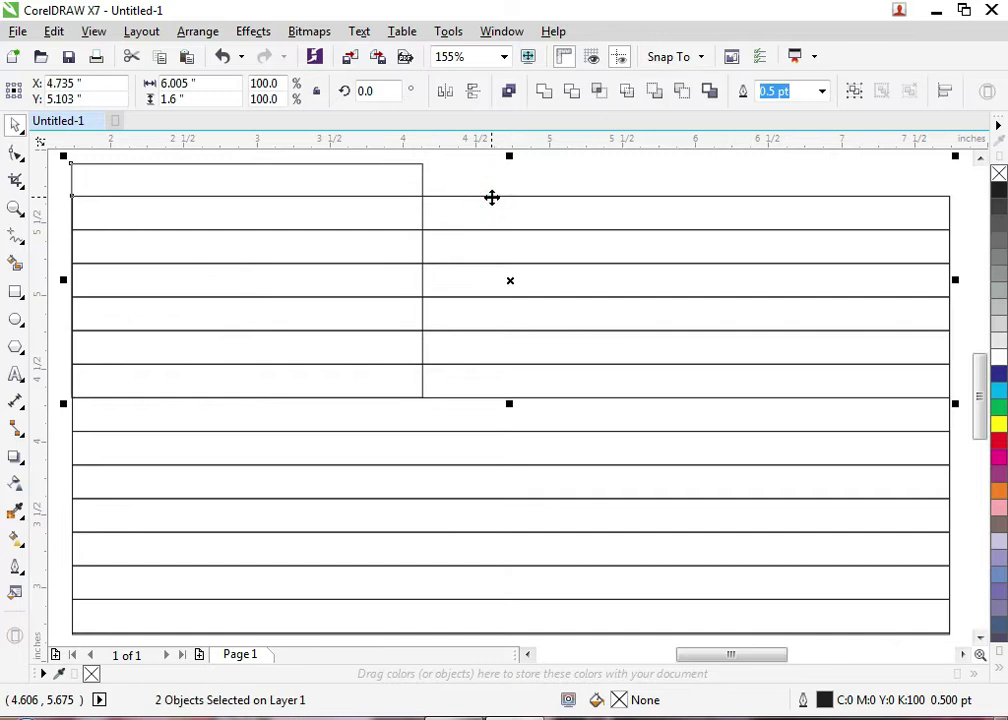
pyautogui.press('Down')
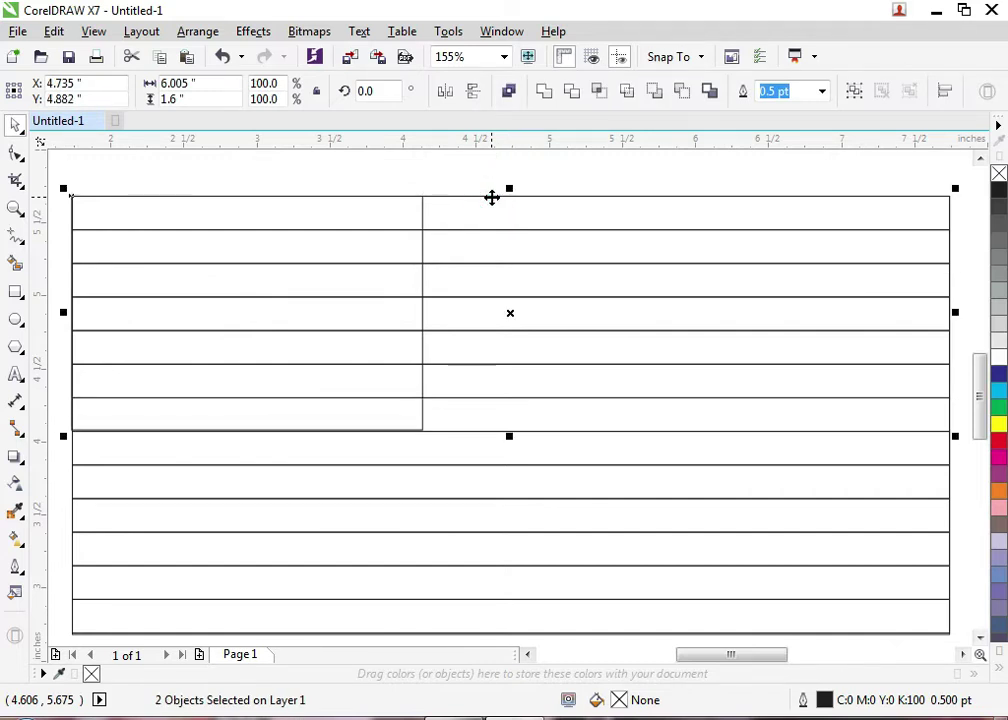
pyautogui.click(295, 163)
pyautogui.click(161, 211)
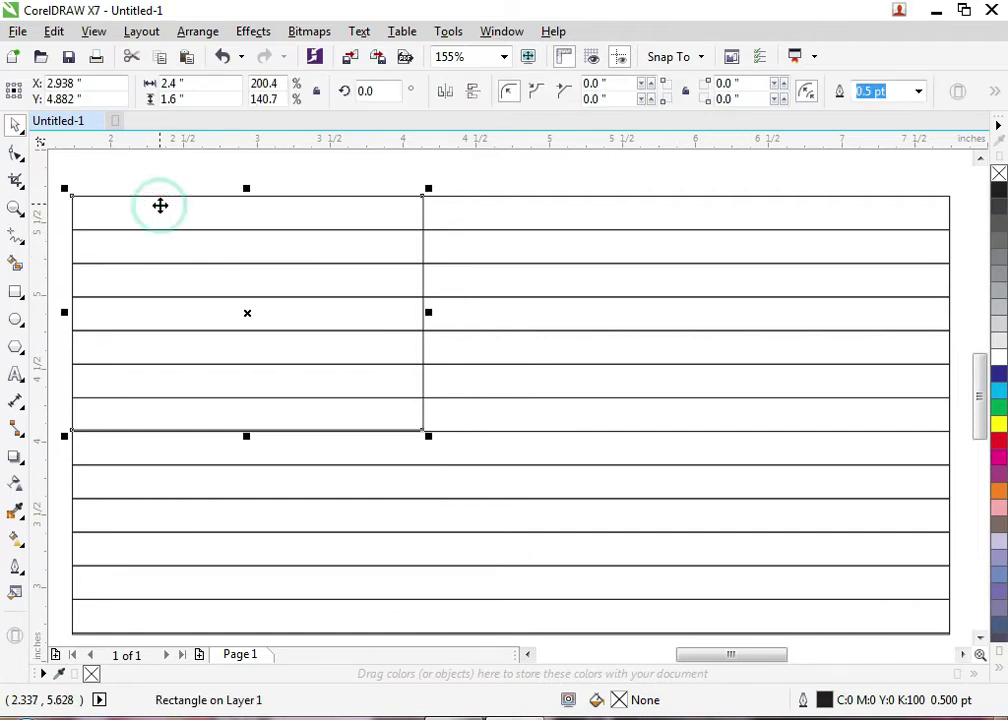
pyautogui.click(997, 380)
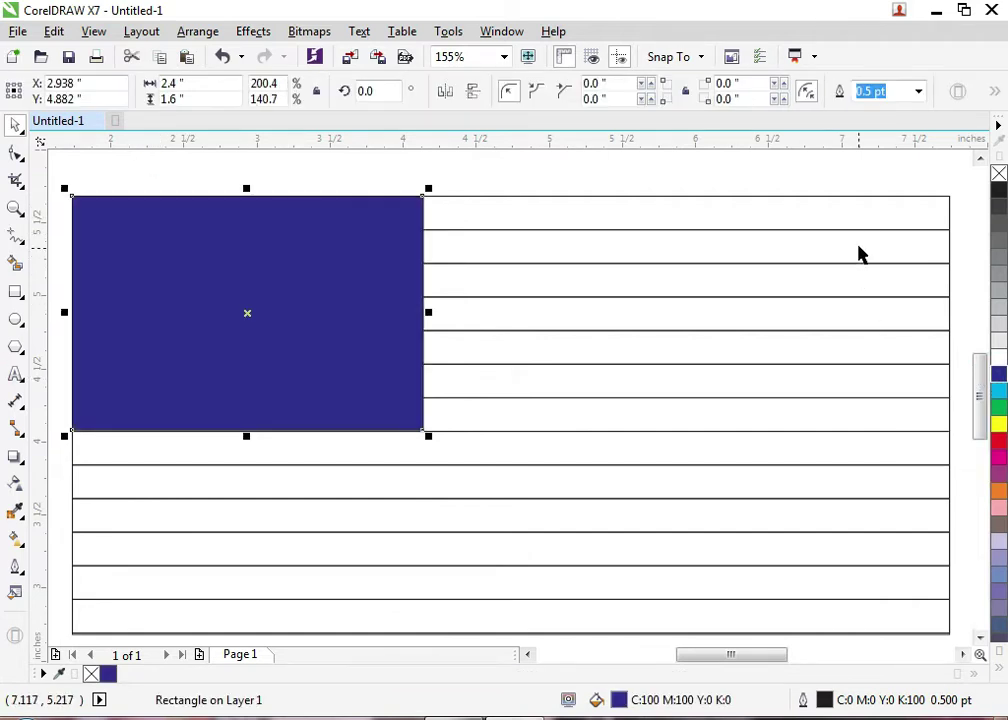
# Fill the top stripe with red and repeat the fill on the third, fifth and seventh stripes
pyautogui.click(871, 212)
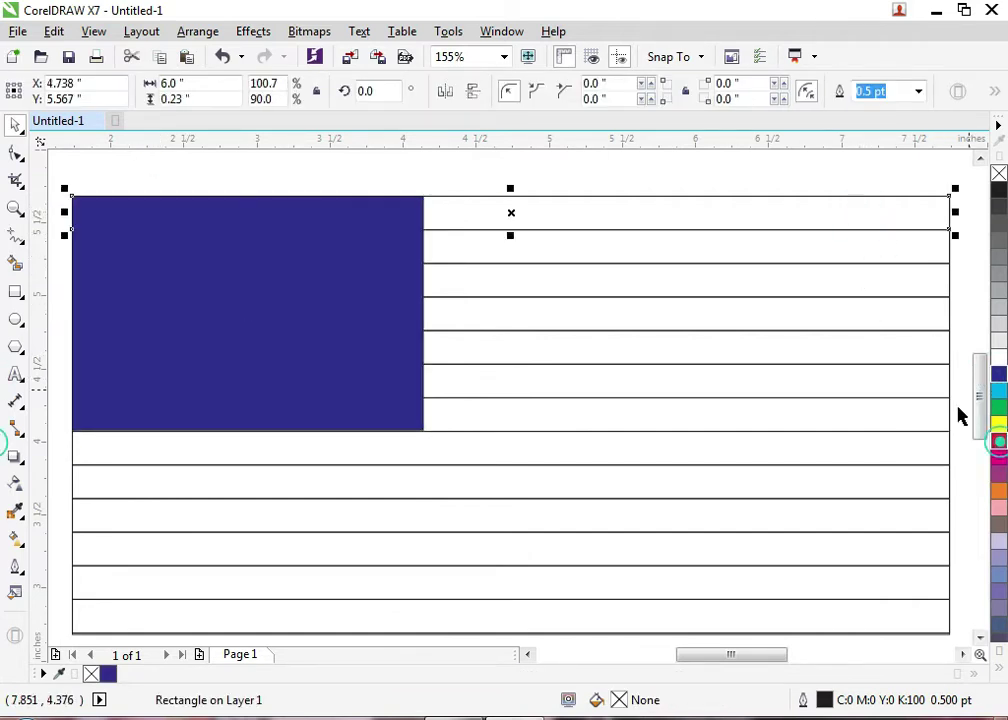
pyautogui.click(997, 440)
pyautogui.click(922, 284)
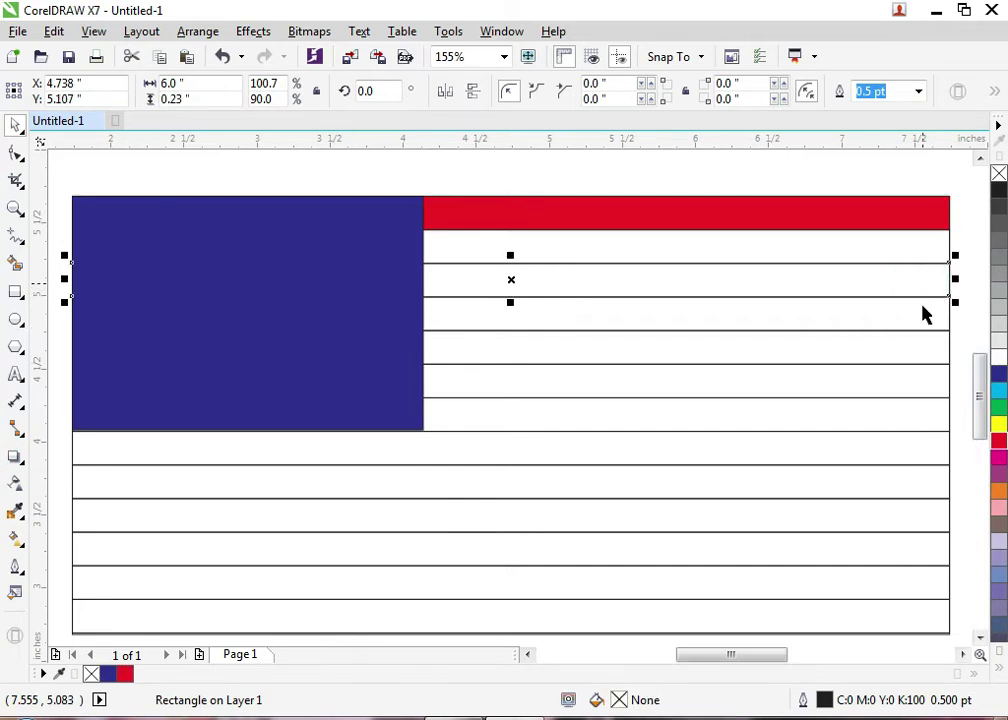
pyautogui.hotkey('ctrl', 'r')
pyautogui.click(922, 340)
pyautogui.hotkey('ctrl', 'r')
pyautogui.click(920, 412)
pyautogui.hotkey('ctrl', 'r')
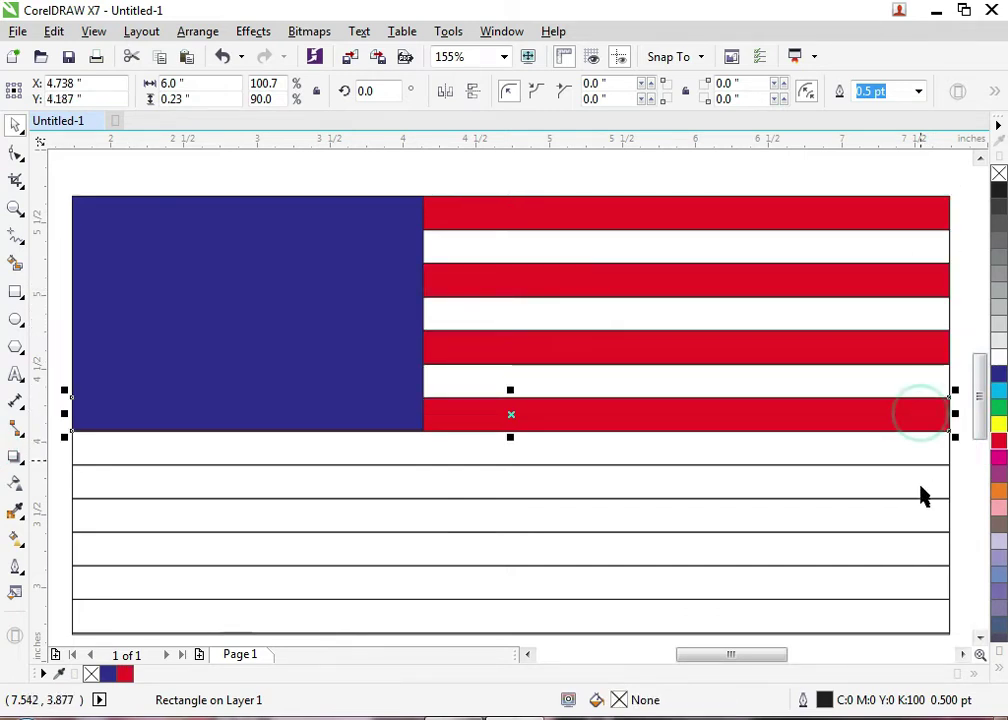
# Repeat the red fill on the ninth, eleventh and thirteenth stripes, keeping the tenth unfilled
pyautogui.click(921, 482)
pyautogui.hotkey('ctrl', 'r')
pyautogui.click(922, 516)
pyautogui.hotkey('ctrl', 'r')
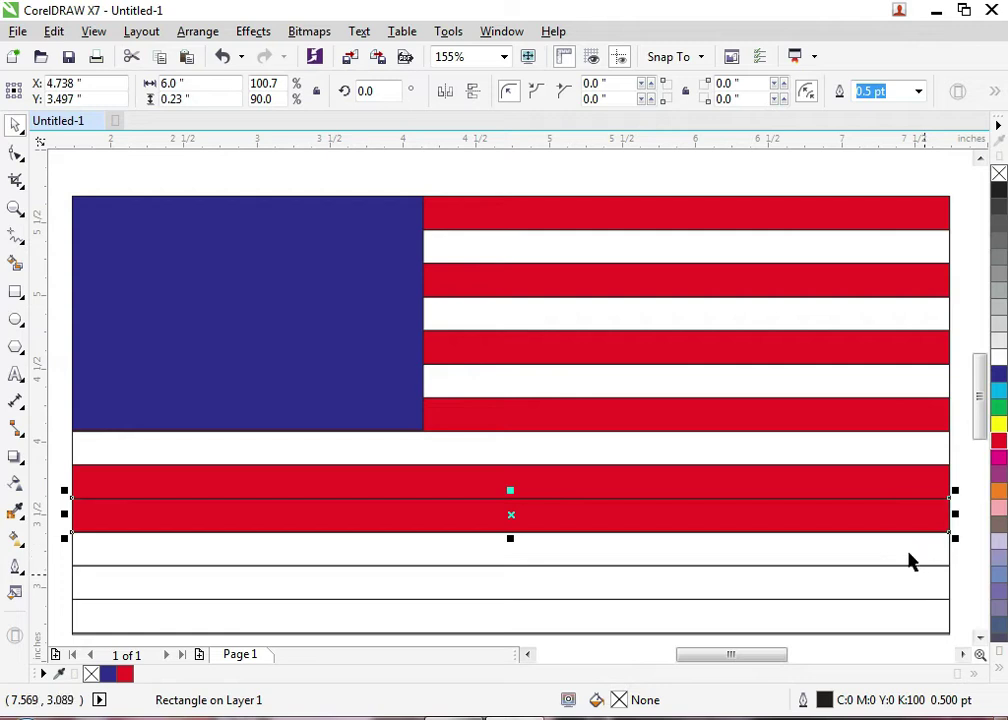
pyautogui.hotkey('ctrl', 'z')
pyautogui.click(918, 547)
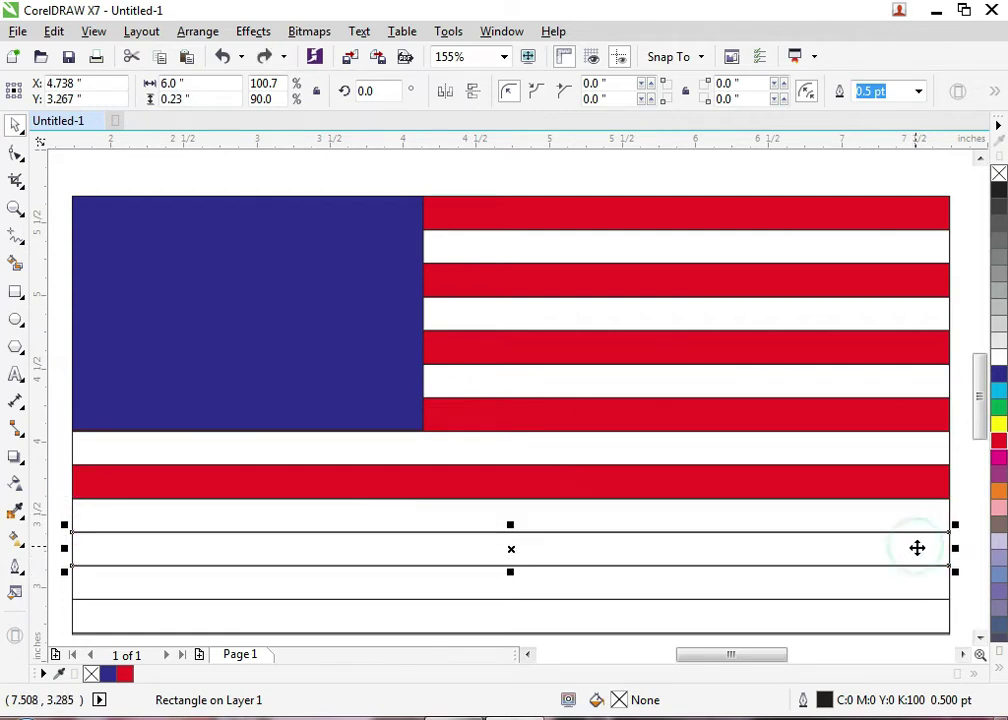
pyautogui.hotkey('ctrl', 'r')
pyautogui.click(921, 608)
pyautogui.hotkey('ctrl', 'r')
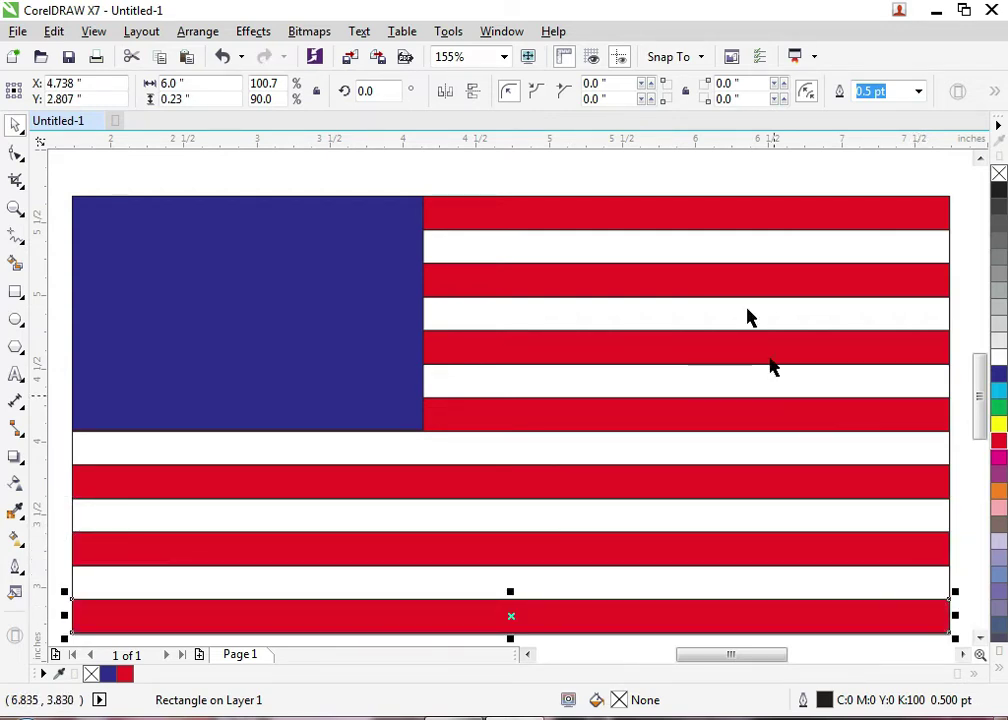
# Fill the six stripes between the red ones with white
pyautogui.click(661, 165)
pyautogui.click(691, 250)
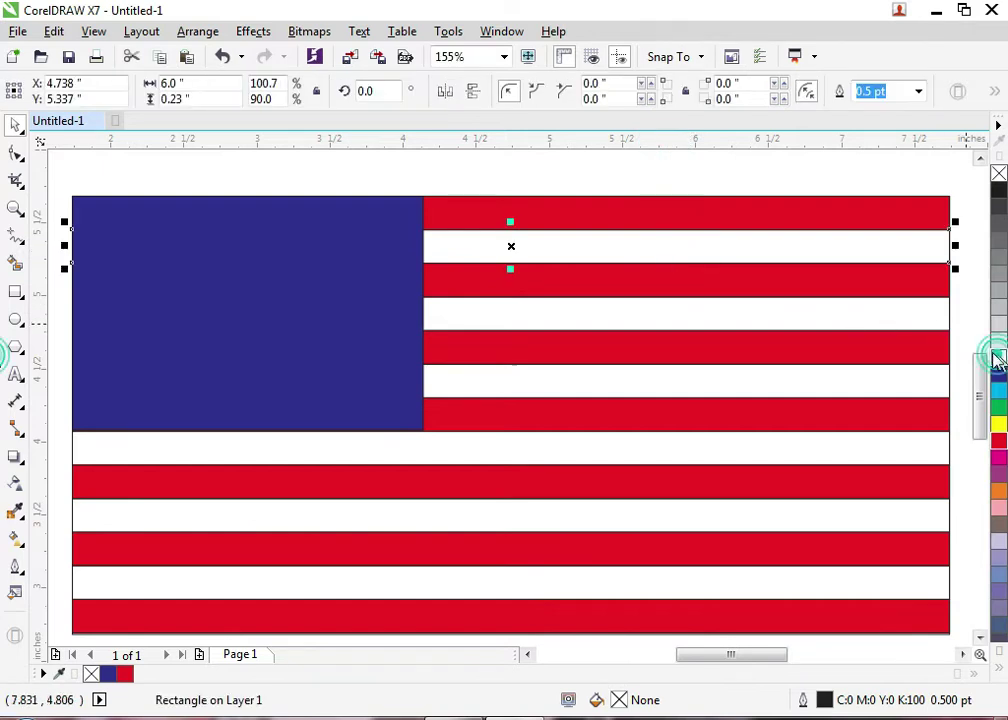
pyautogui.click(871, 313)
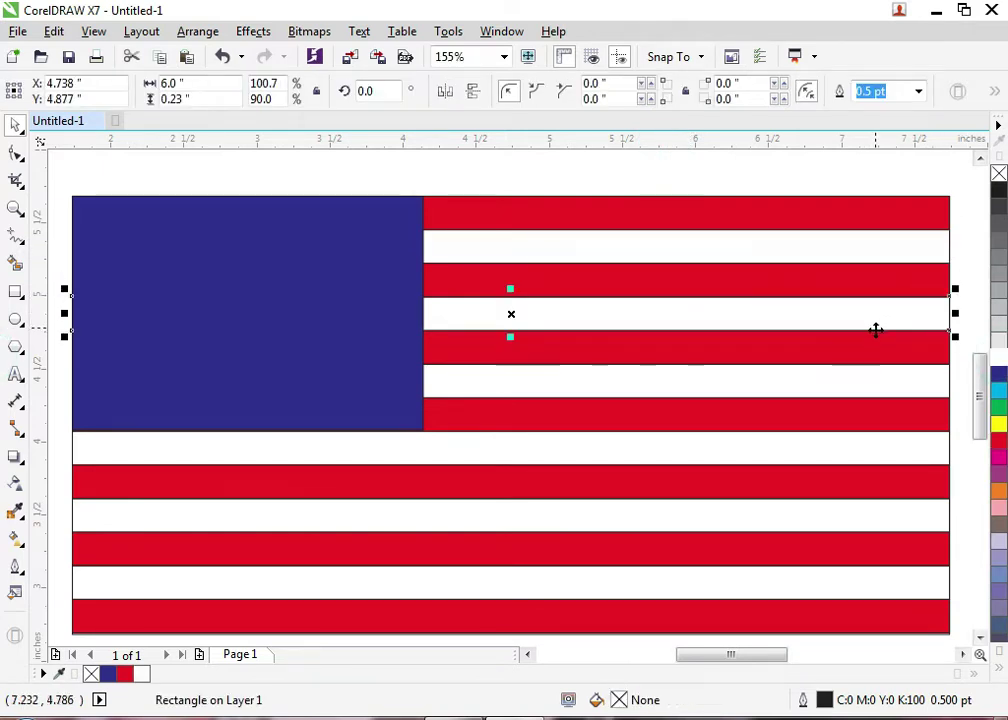
pyautogui.click(886, 380)
pyautogui.click(901, 450)
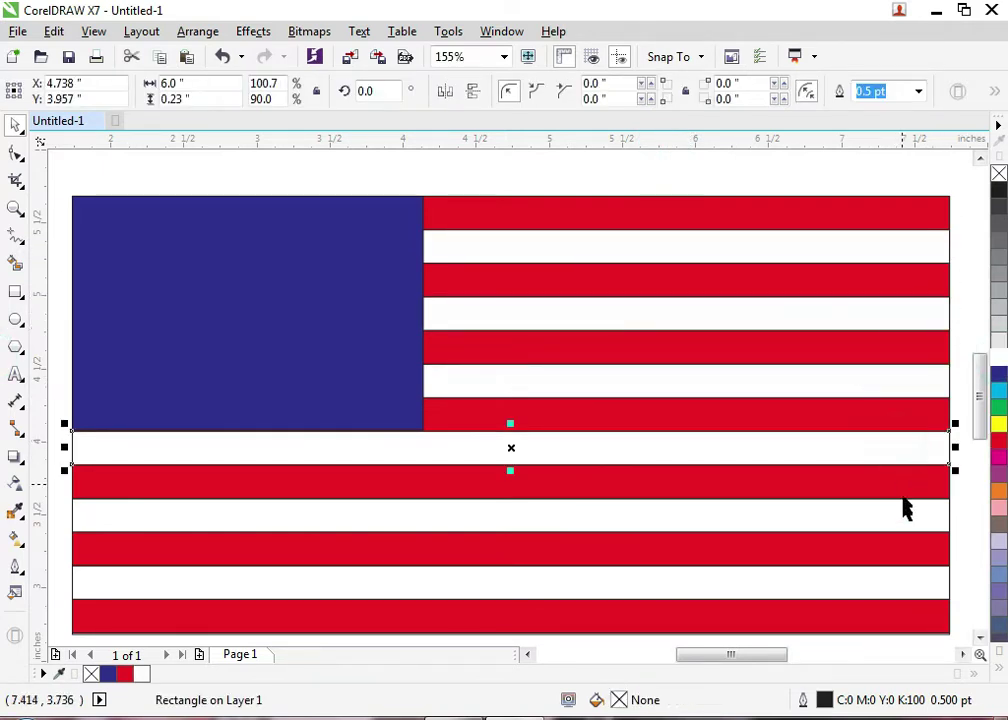
pyautogui.click(904, 509)
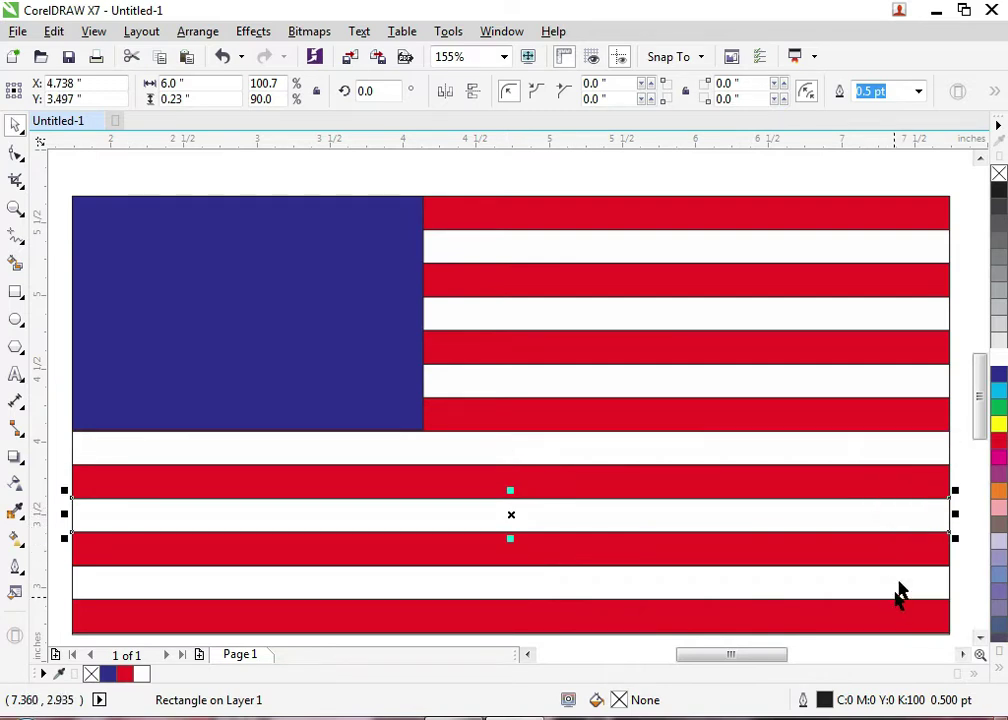
pyautogui.click(898, 580)
# Stretch the blue canton's lower edge down to the seventh stripe's lower edge, for a height of about 1.609 inches
pyautogui.click(299, 290)
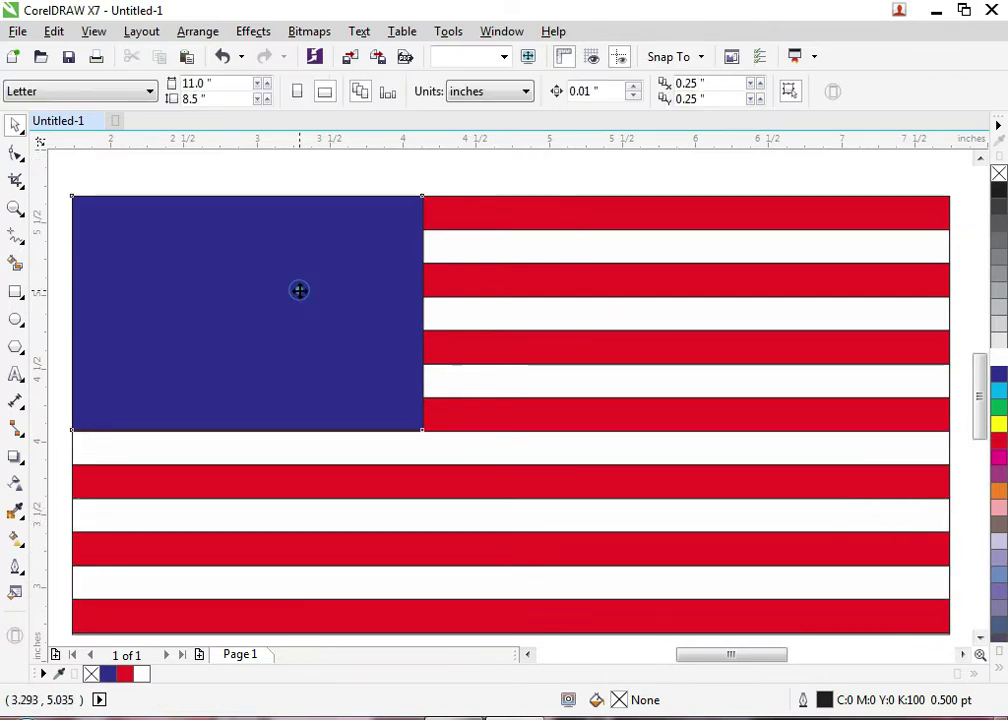
pyautogui.scroll(-1, 270, 320)
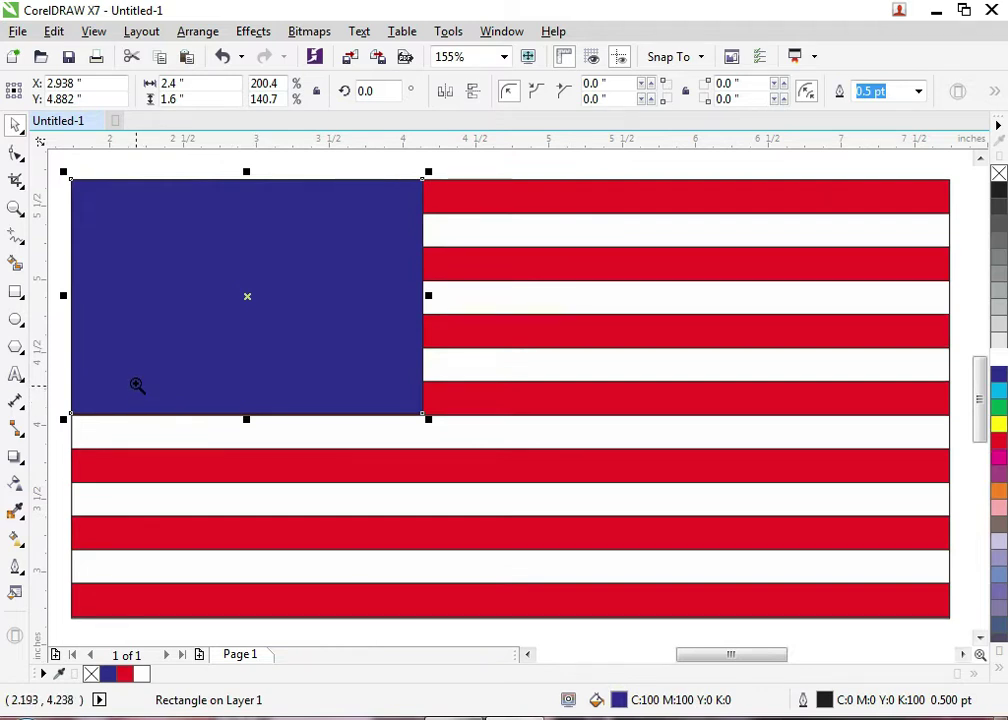
pyautogui.moveTo(137, 385); pyautogui.dragTo(338, 434)
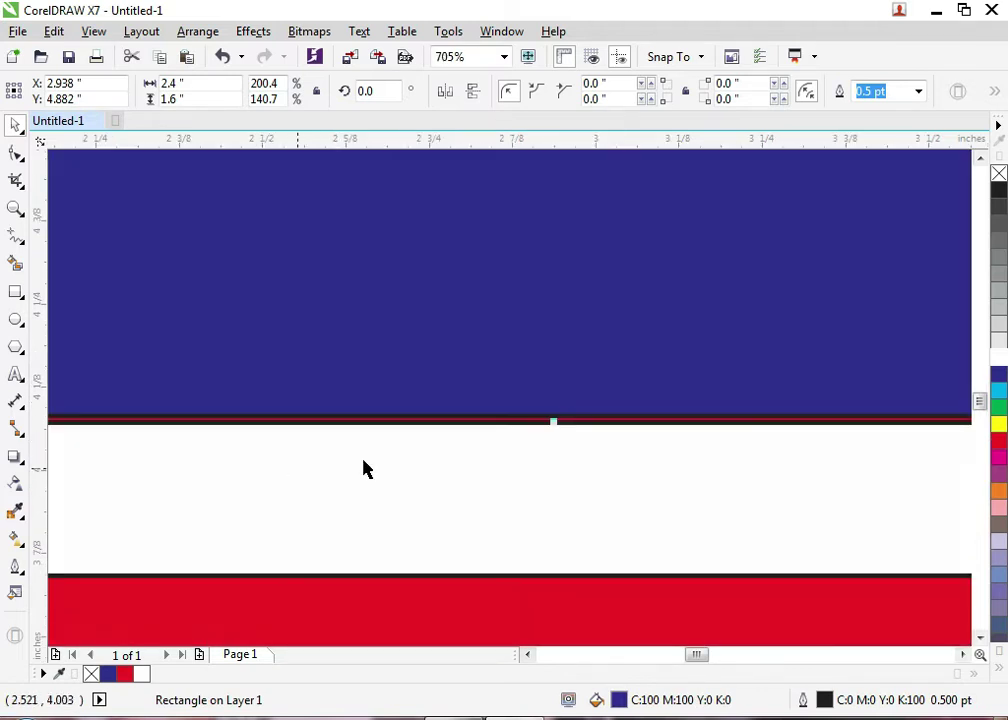
pyautogui.moveTo(518, 392); pyautogui.dragTo(576, 459)
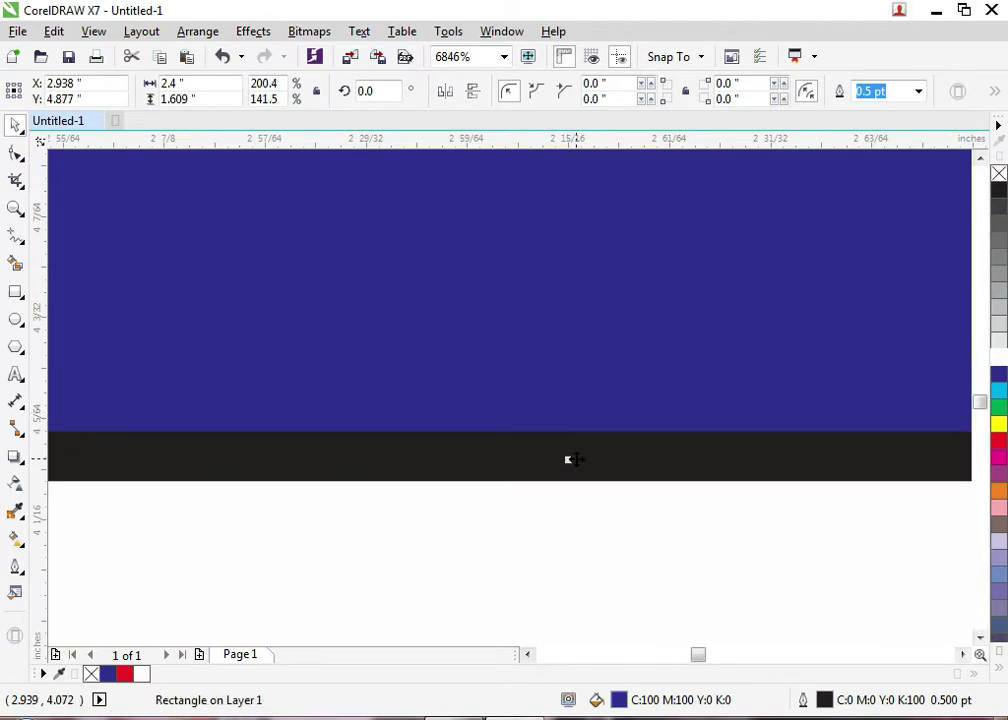
pyautogui.press('F4')
pyautogui.click(246, 160)
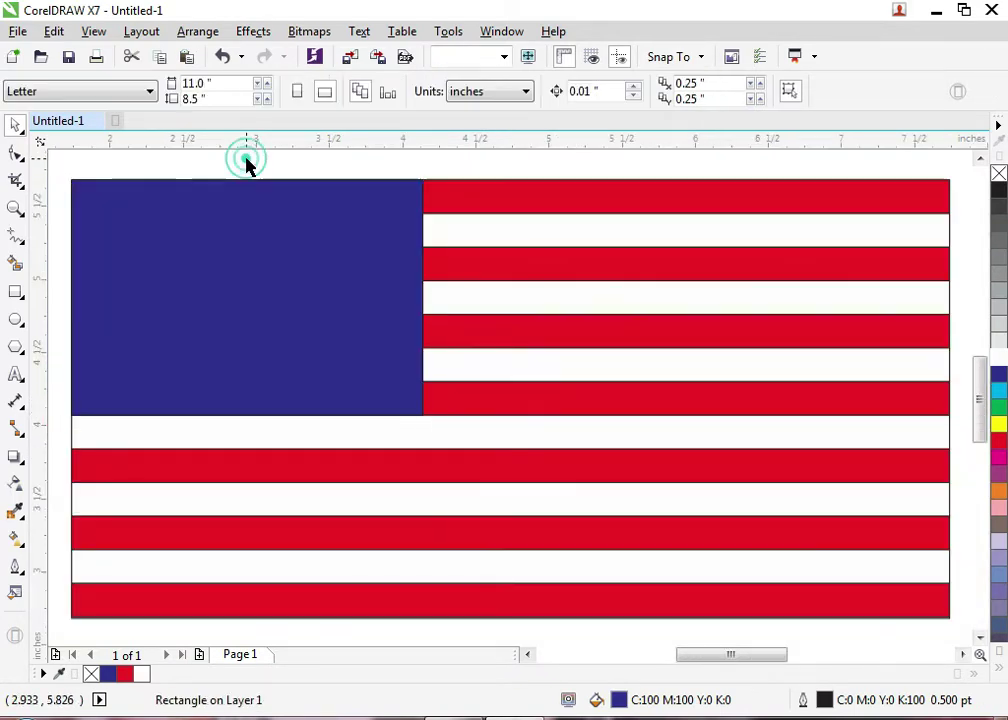
# Draw a five-pointed star near the blue canton's upper-left corner and set its size to 0.17 by 0.17 inch
pyautogui.click(17, 354)
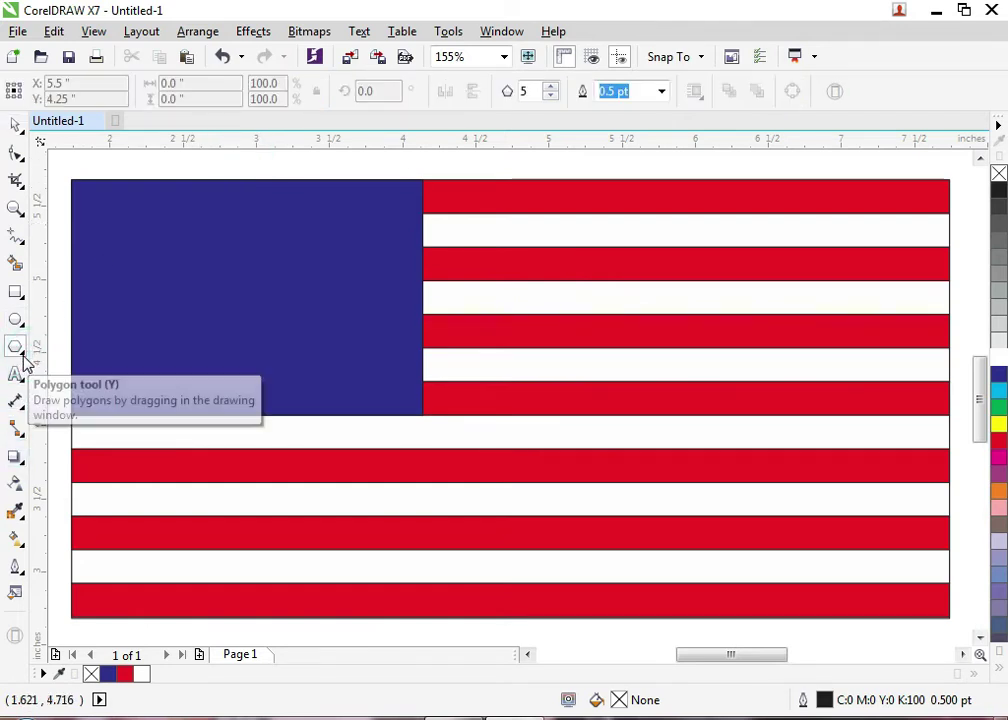
pyautogui.click(20, 354)
pyautogui.click(63, 367)
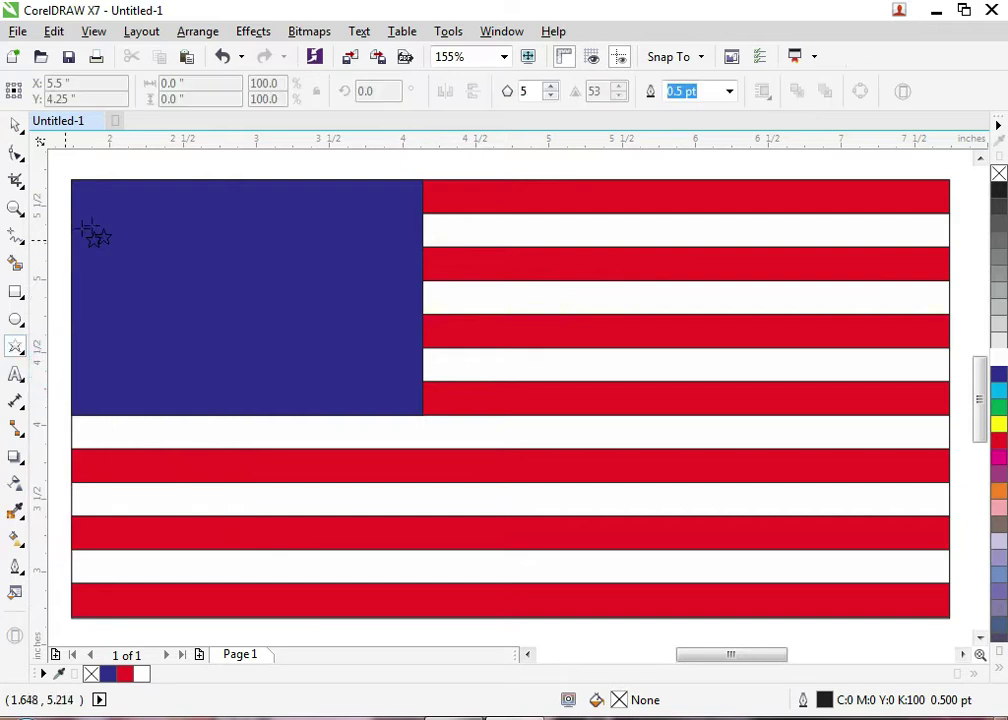
pyautogui.moveTo(96, 218); pyautogui.dragTo(126, 251)
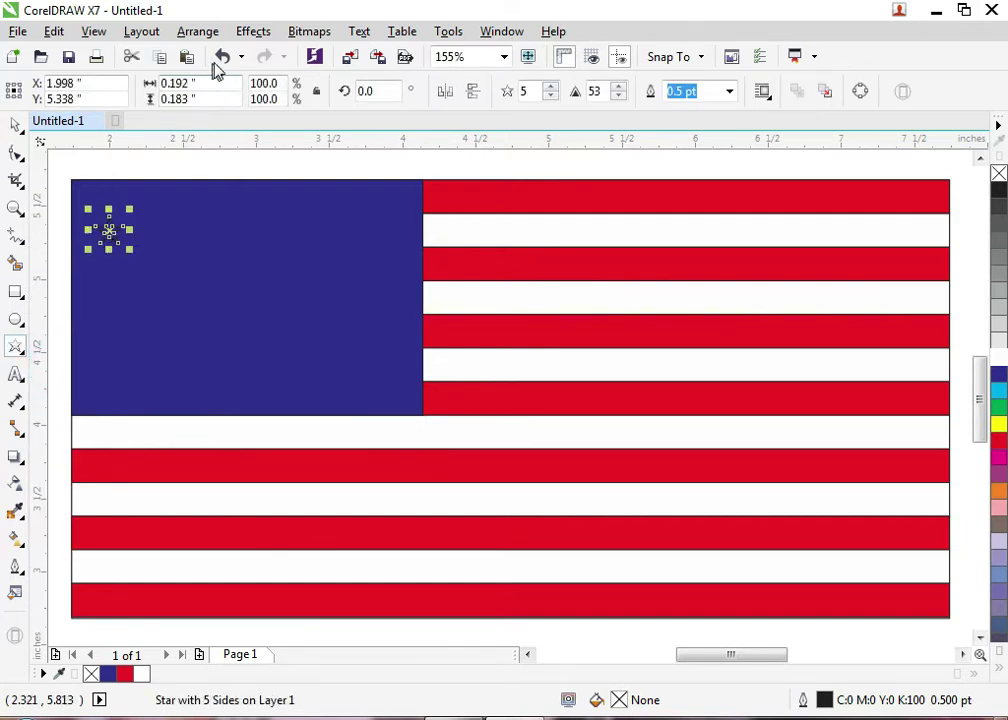
pyautogui.click(213, 84)
pyautogui.write('.17')
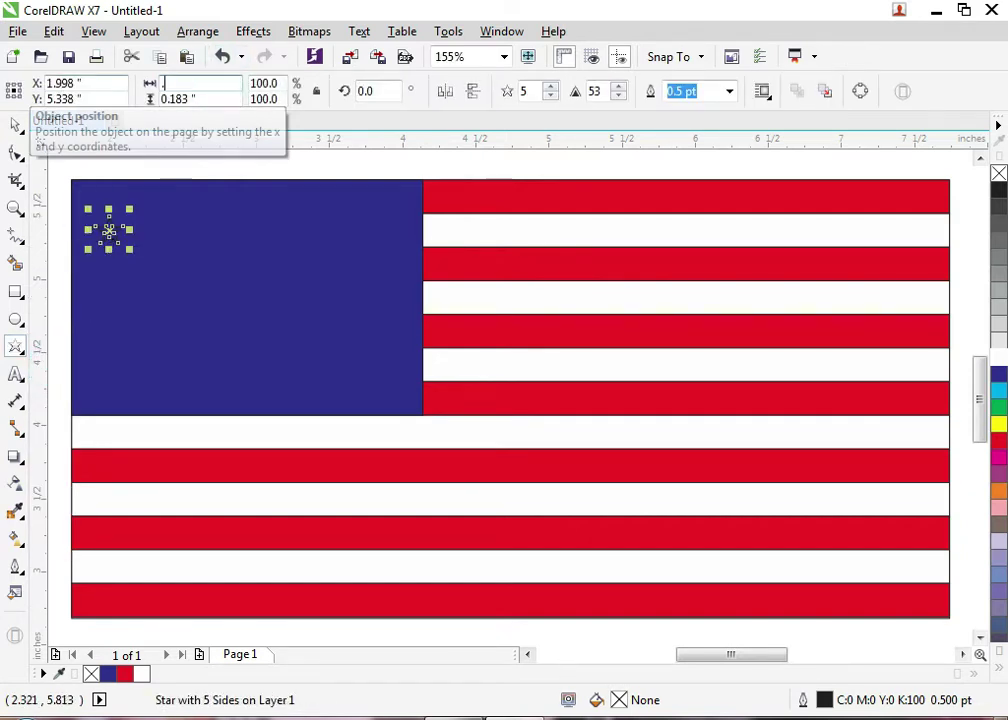
pyautogui.press('Tab')
pyautogui.write('.17')
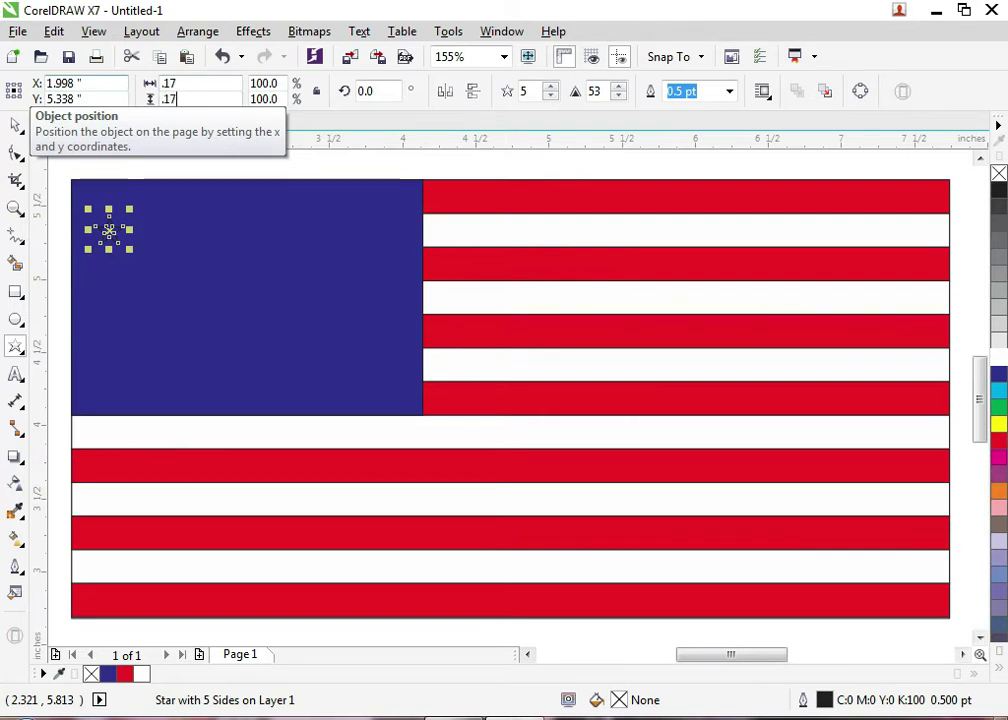
pyautogui.press('Return')
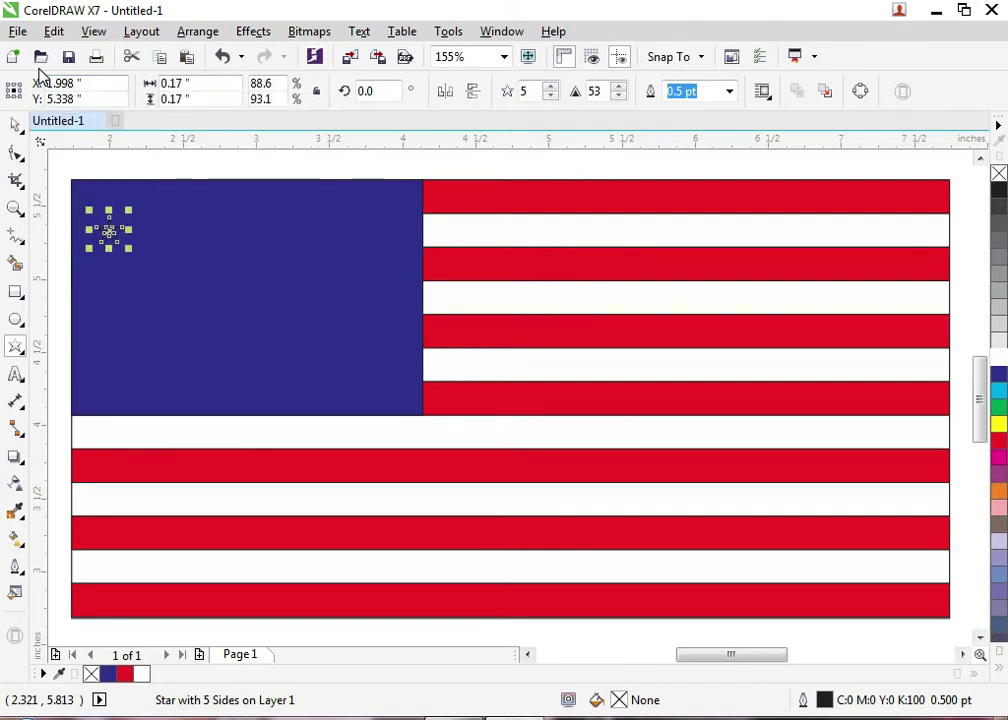
# Align the star's top point with the blue canton's upper edge
pyautogui.press('space')
pyautogui.keyDown('shift'); pyautogui.click(190, 241); pyautogui.keyUp('shift')
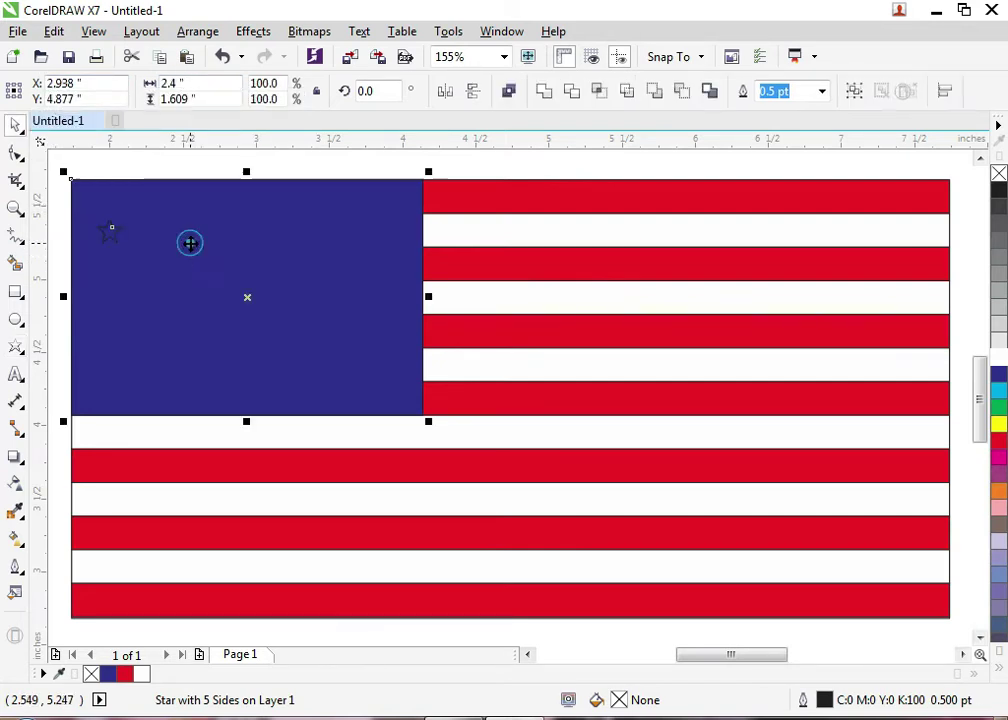
pyautogui.press('t')
pyautogui.click(130, 163)
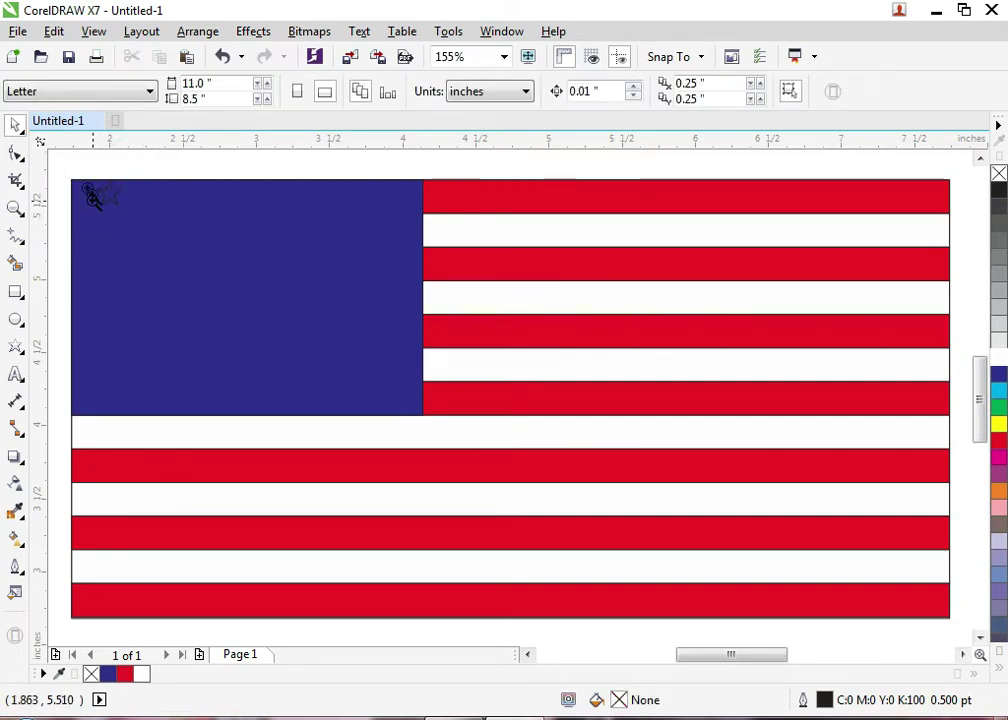
# Move the star horizontally toward the canton's left edge, to an X position of about 1.926 inches
pyautogui.moveTo(66, 172); pyautogui.dragTo(463, 227)
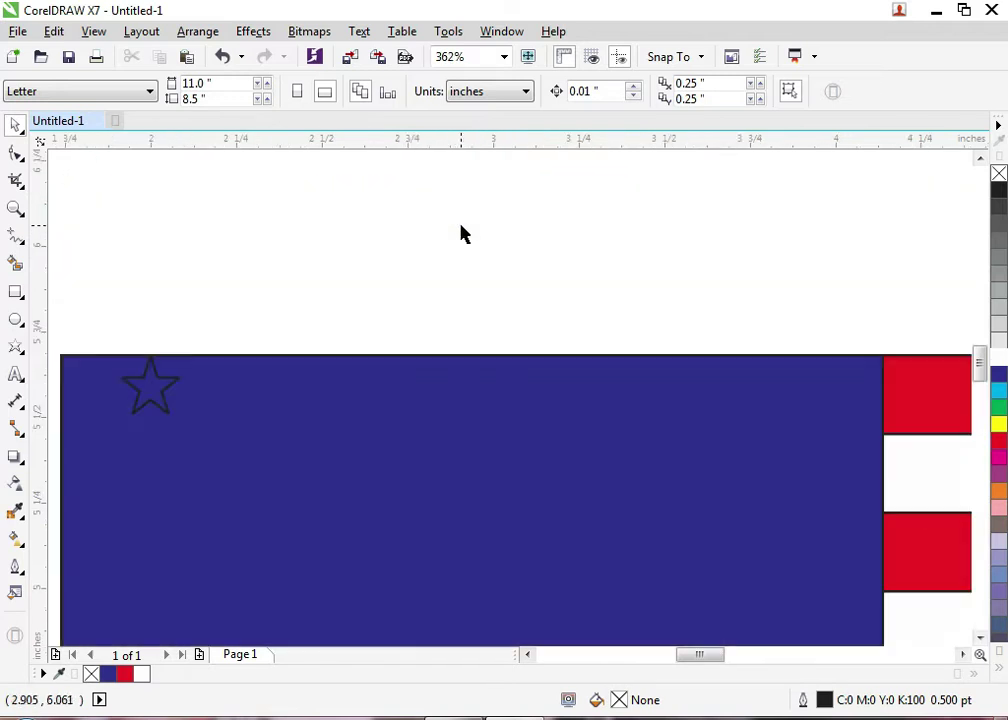
pyautogui.click(152, 390)
pyautogui.moveTo(152, 390); pyautogui.dragTo(128, 386)
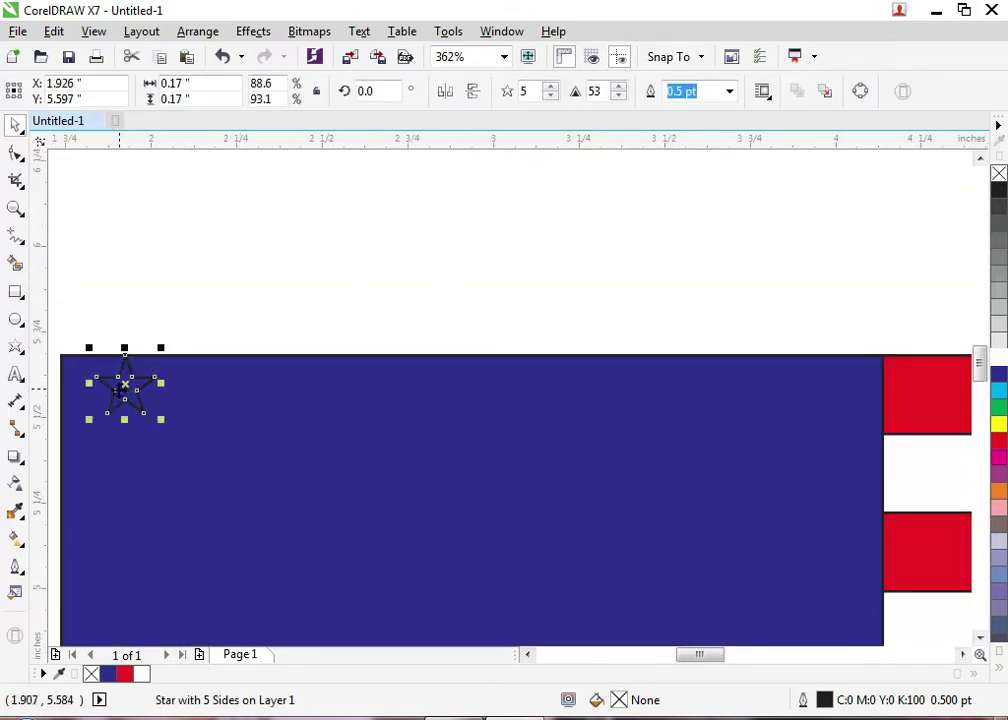
# Draw a short slanted line from the star's right tip, about 0.176 inch wide and 0.047 inch high
pyautogui.click(16, 238)
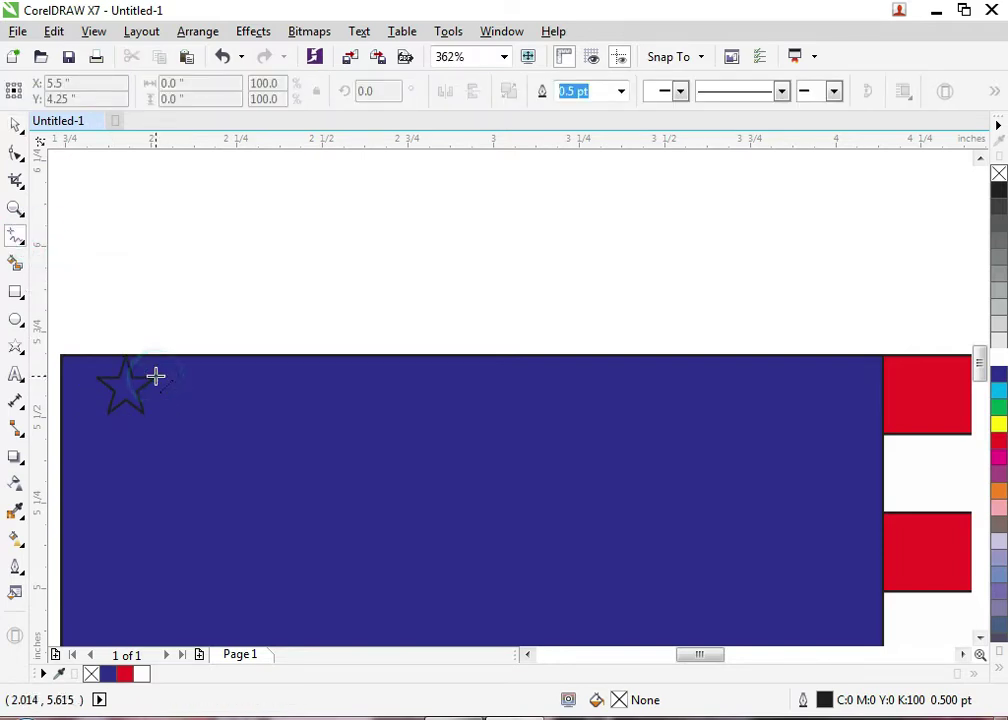
pyautogui.click(155, 379)
pyautogui.click(218, 388)
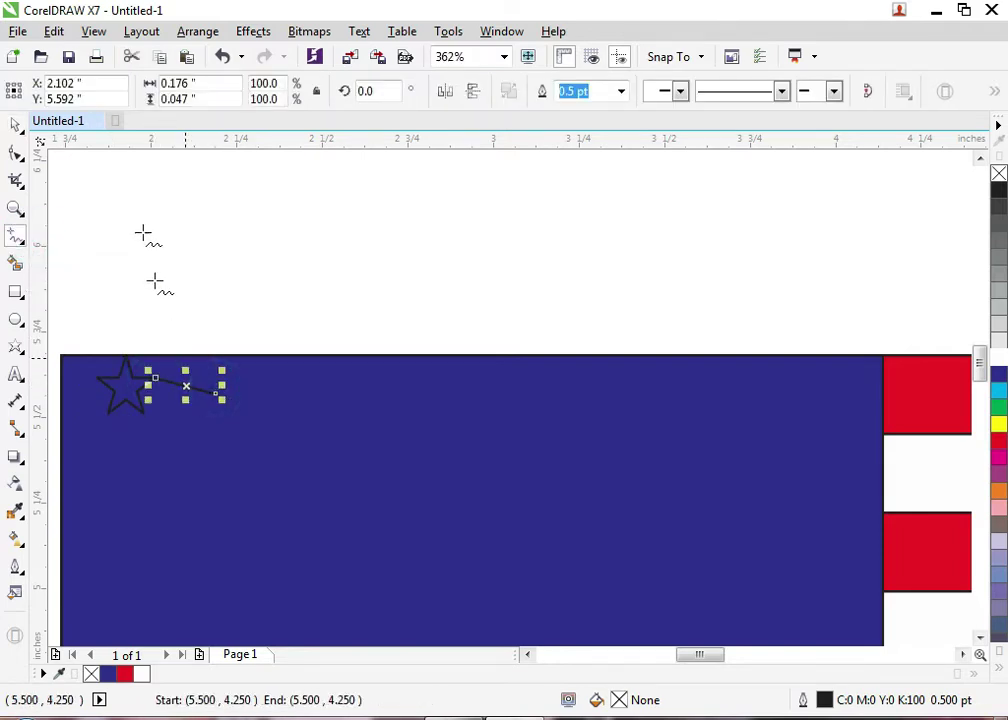
pyautogui.doubleClick(218, 90)
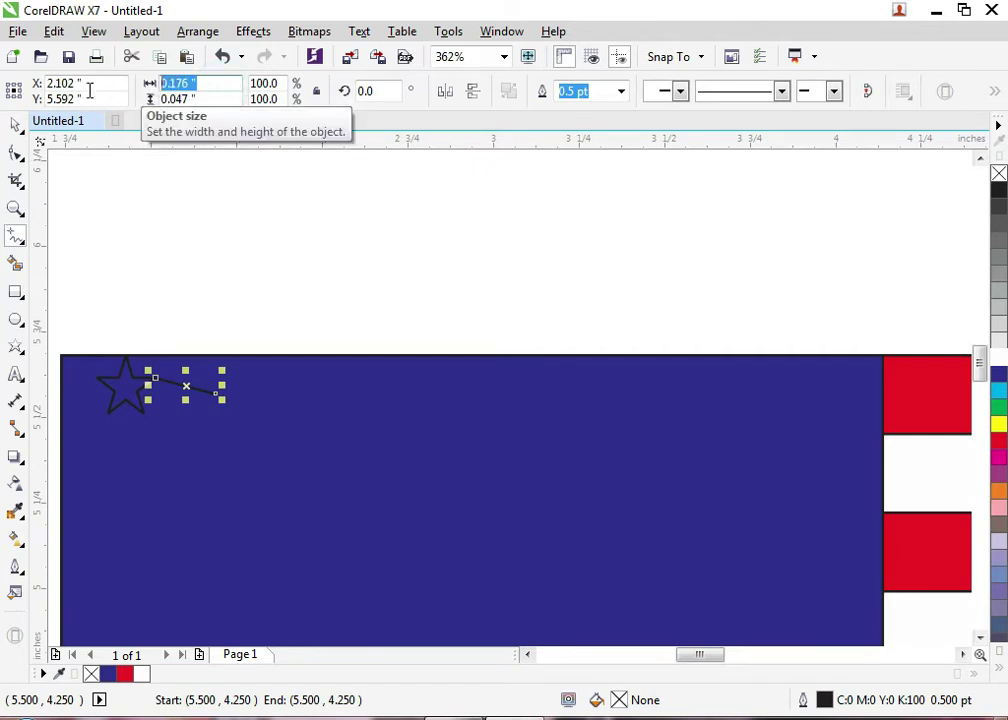
pyautogui.write('.')
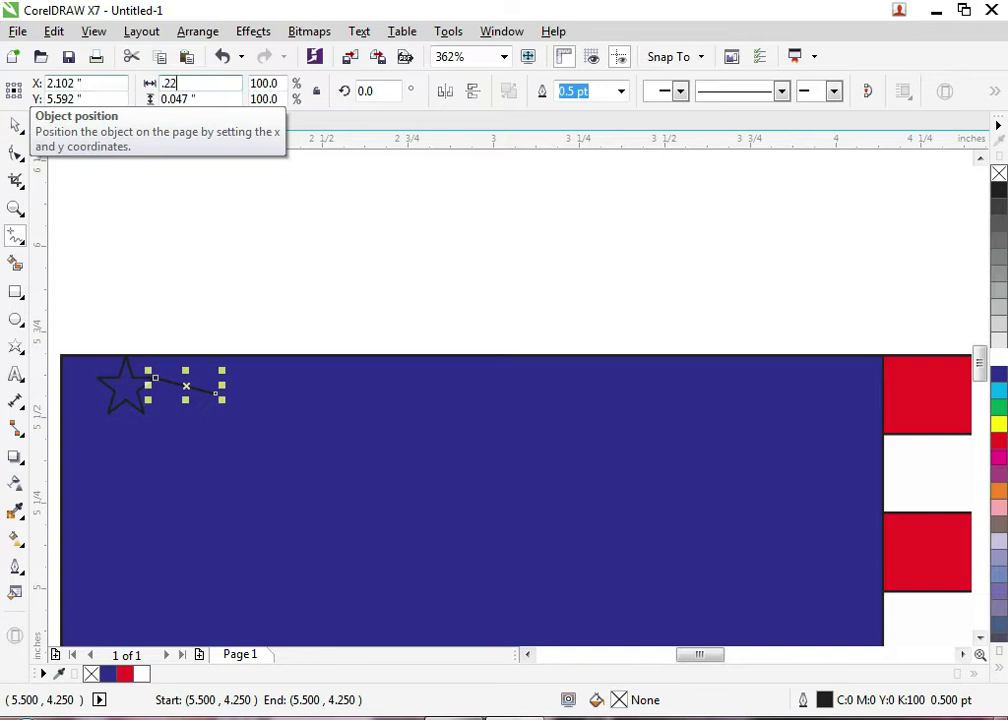
pyautogui.write('22')
pyautogui.press('Escape')
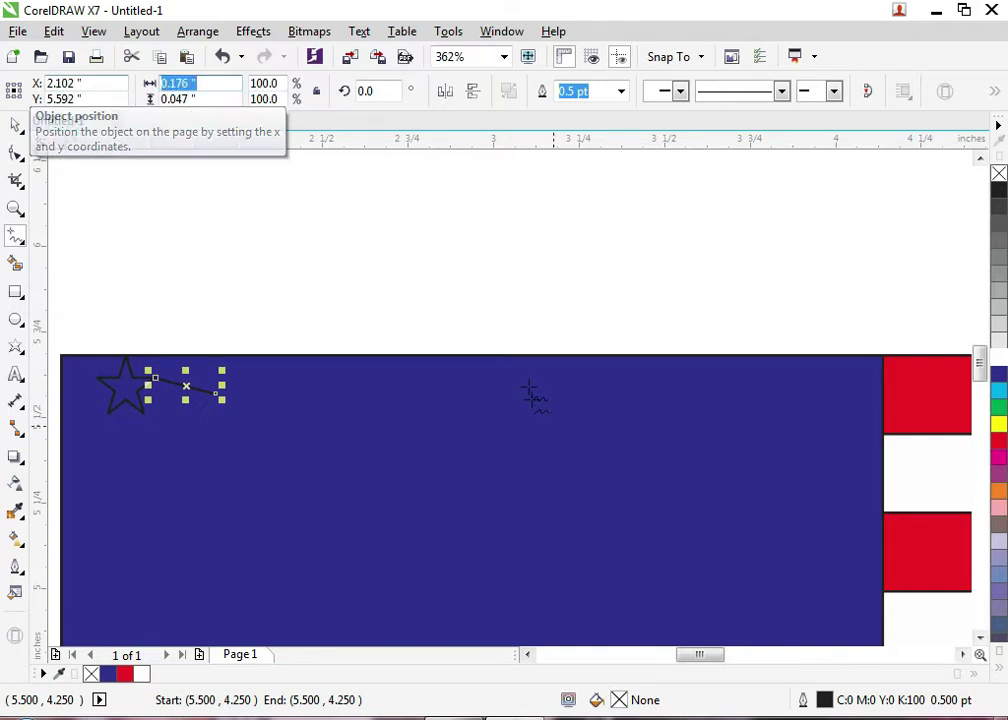
pyautogui.press('BackSpace')
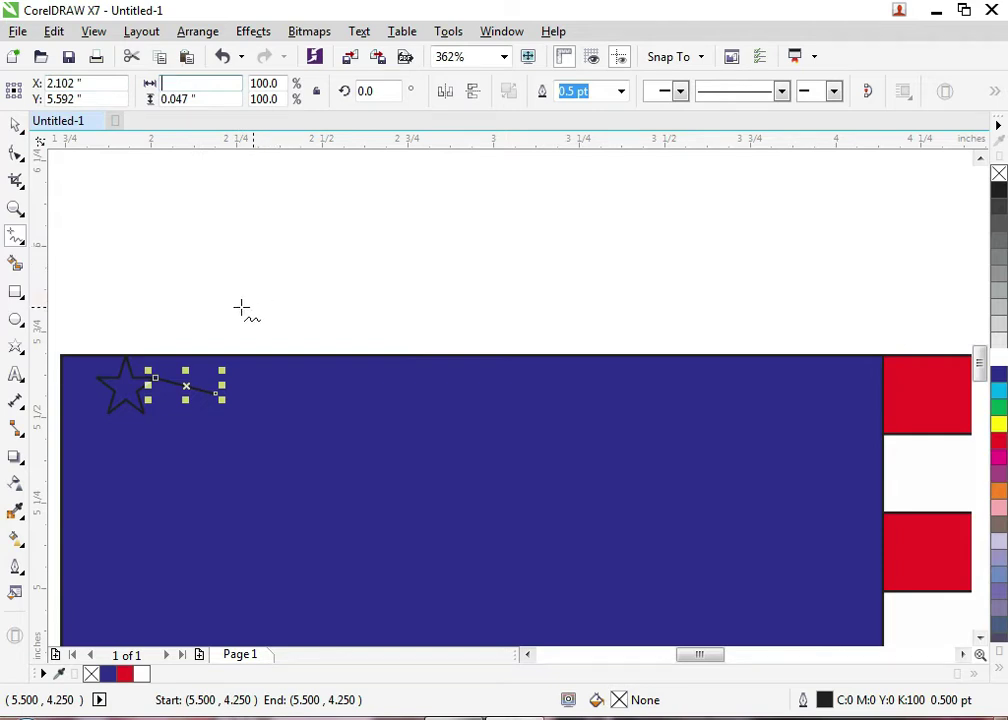
pyautogui.click(214, 236)
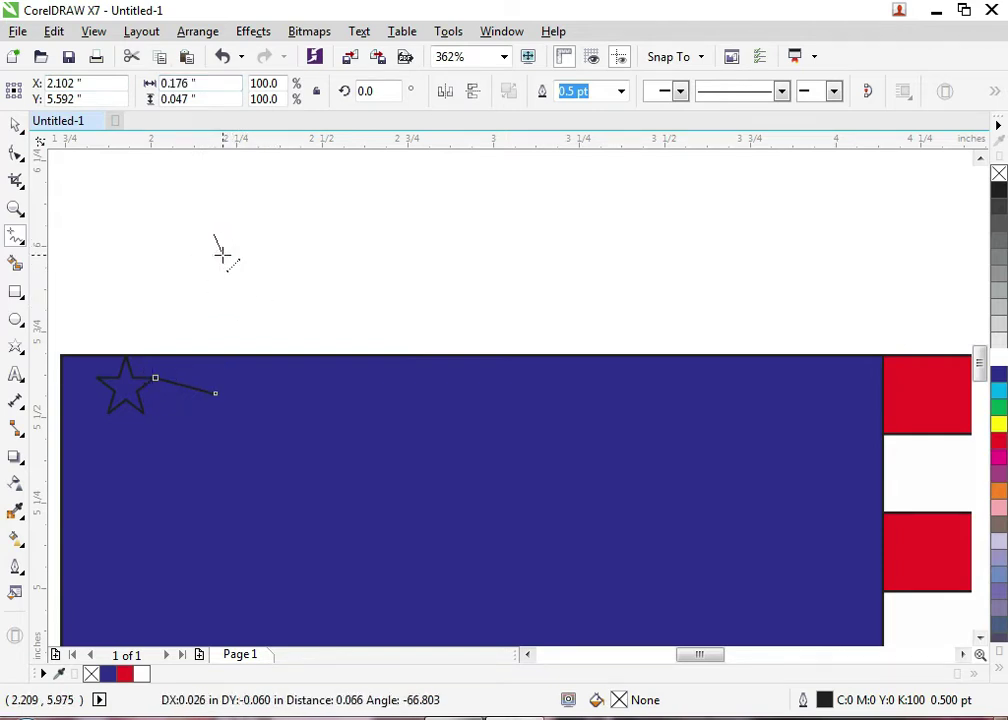
pyautogui.click(222, 255)
# Undo the stray and slanted lines, and draw a horizontal line from the star's right tip with its width set to 0.22 inch
pyautogui.hotkey('ctrl', 'z')
pyautogui.hotkey('ctrl', 'z')
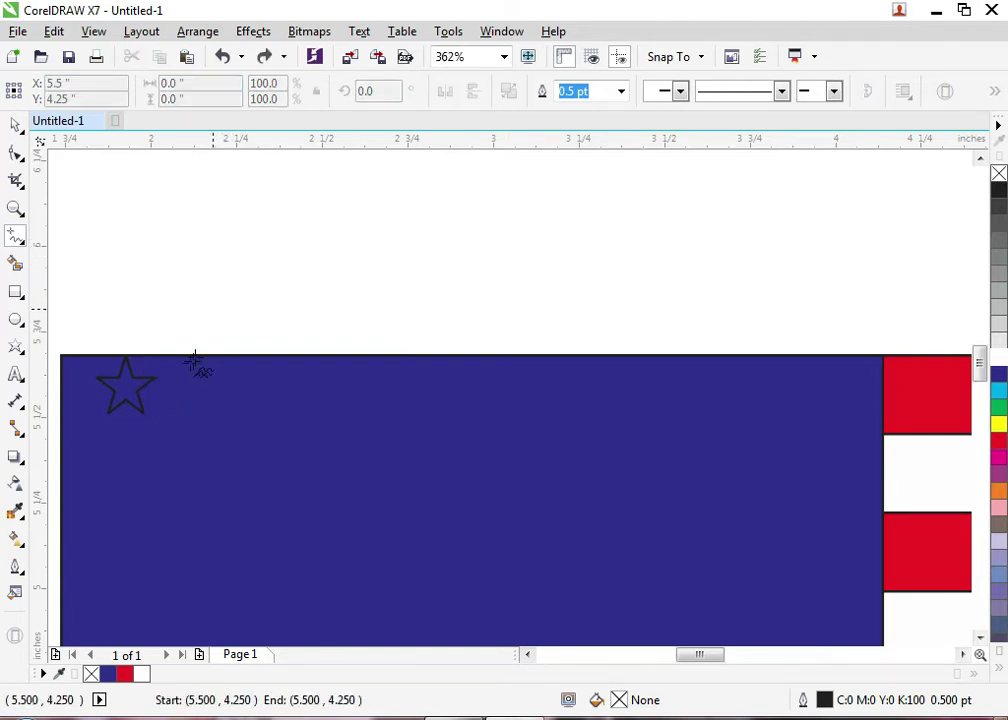
pyautogui.click(154, 376)
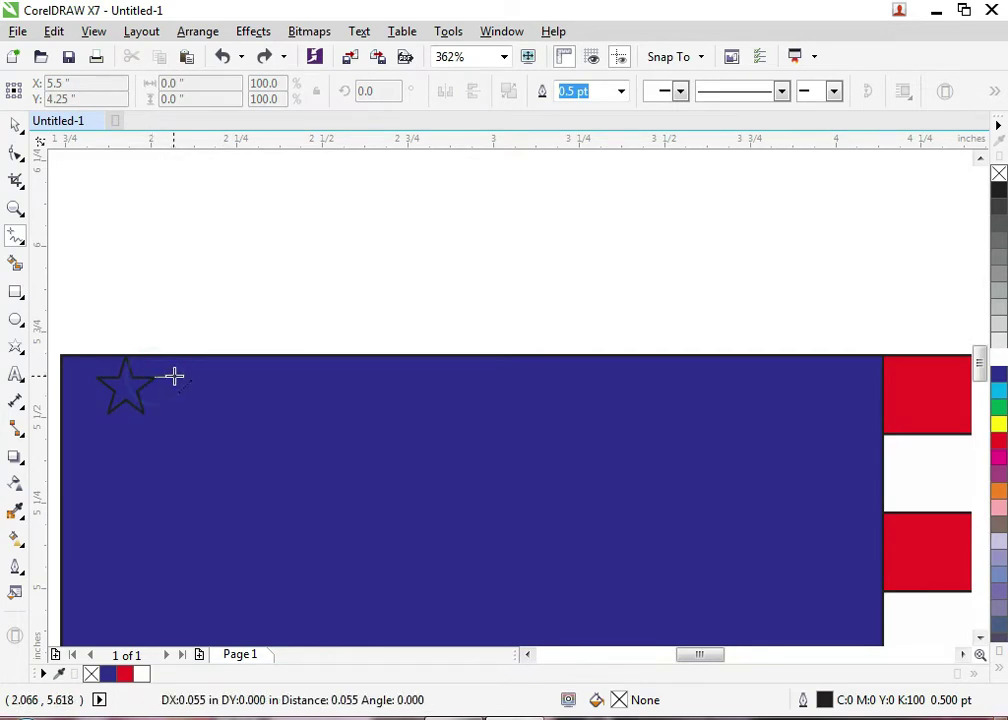
pyautogui.doubleClick(216, 378)
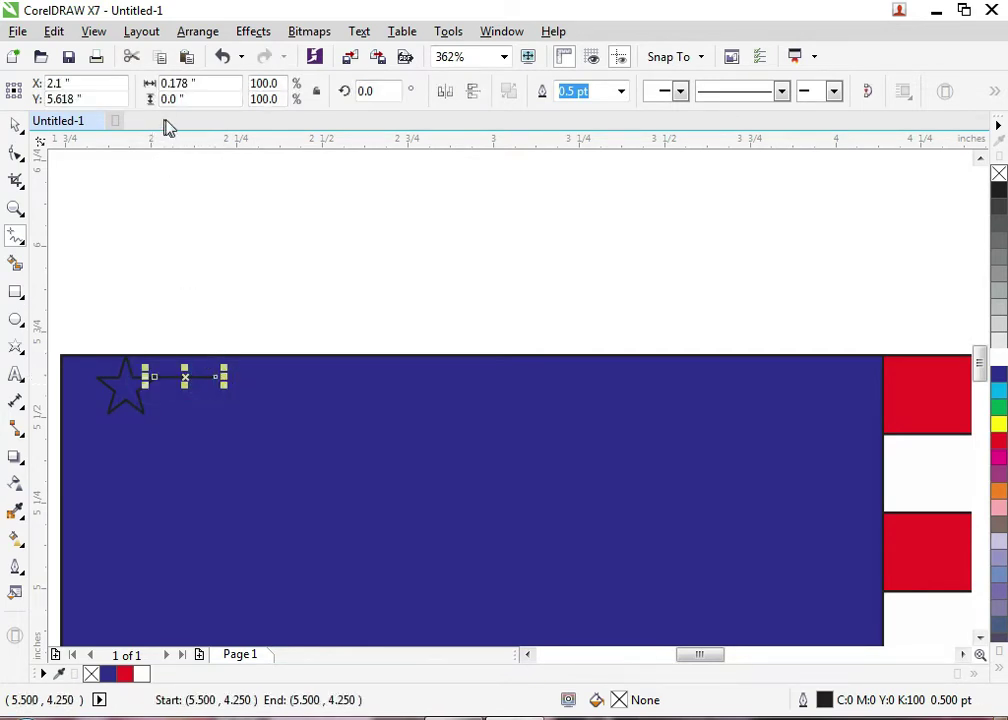
pyautogui.moveTo(200, 83); pyautogui.dragTo(109, 84)
pyautogui.write('.')
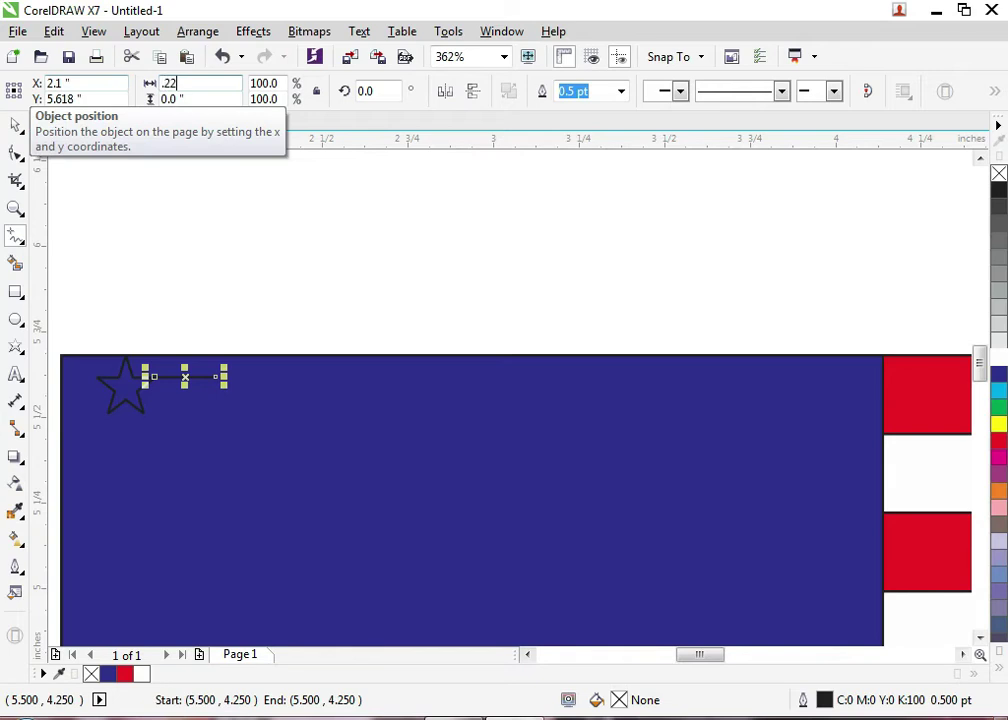
pyautogui.write('22')
pyautogui.press('Return')
# Move the horizontal line so its left end meets the star's right tip exactly
pyautogui.press('z')
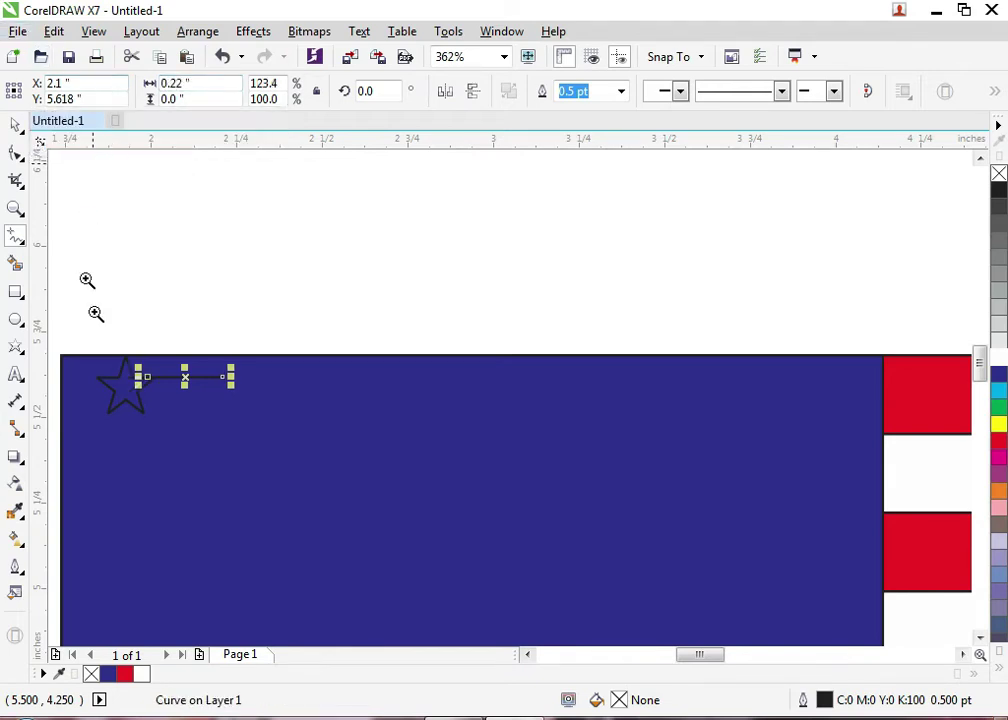
pyautogui.moveTo(83, 332); pyautogui.dragTo(785, 437)
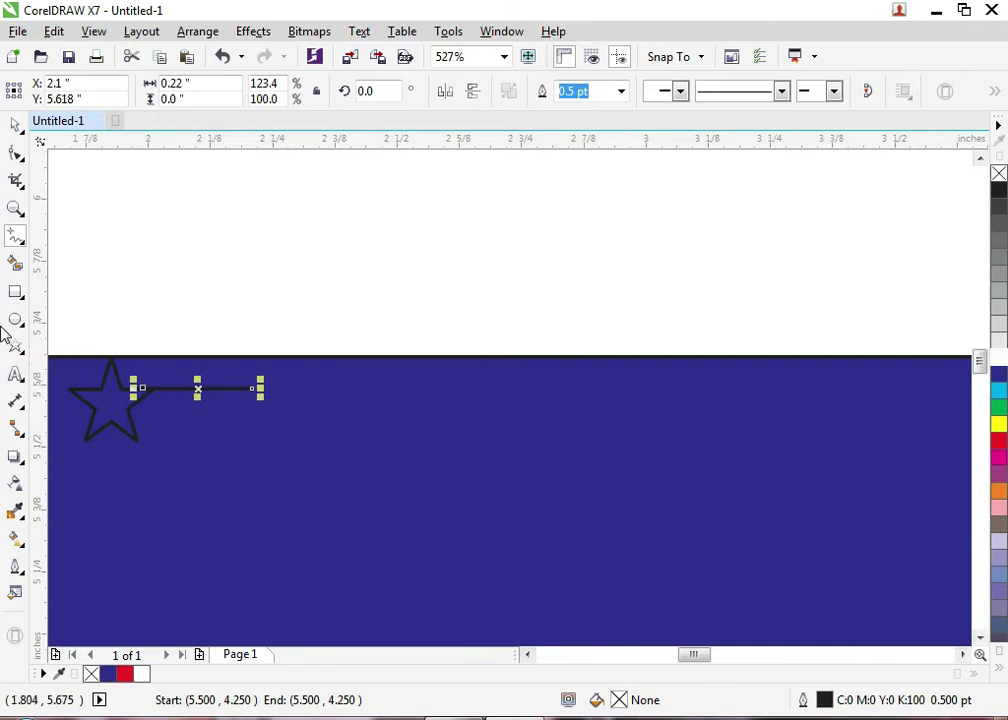
pyautogui.moveTo(73, 335); pyautogui.dragTo(366, 469)
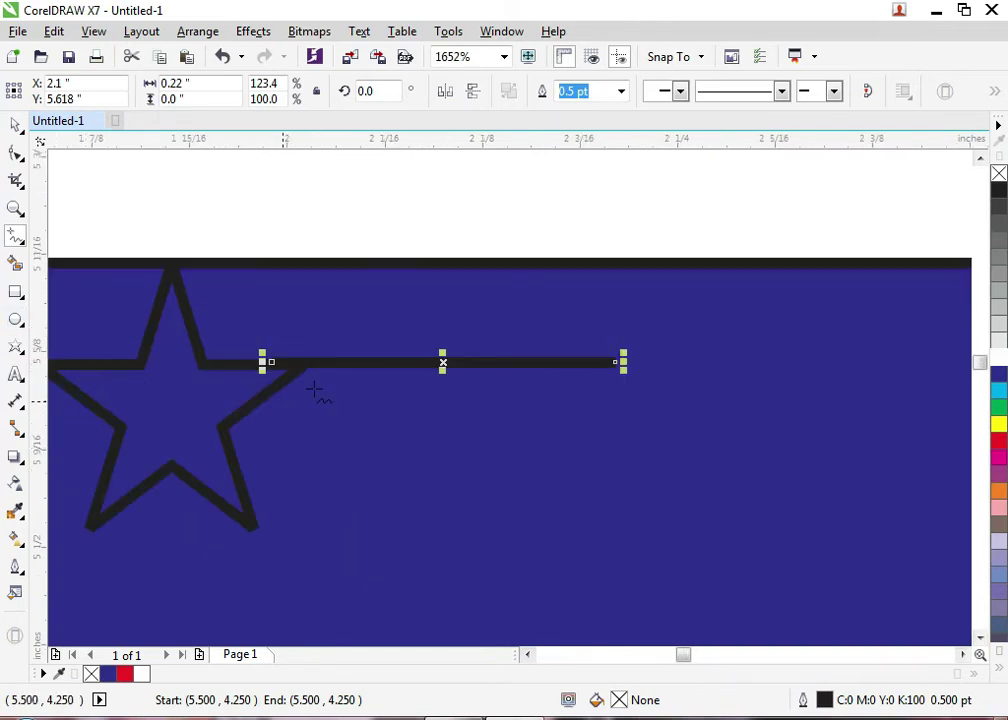
pyautogui.press('space')
pyautogui.moveTo(440, 361)
pyautogui.mouseDown()
pyautogui.moveTo(508, 380)
pyautogui.moveTo(500, 365)
pyautogui.moveTo(483, 366)
pyautogui.moveTo(492, 367)
pyautogui.mouseUp()
pyautogui.click(304, 207)
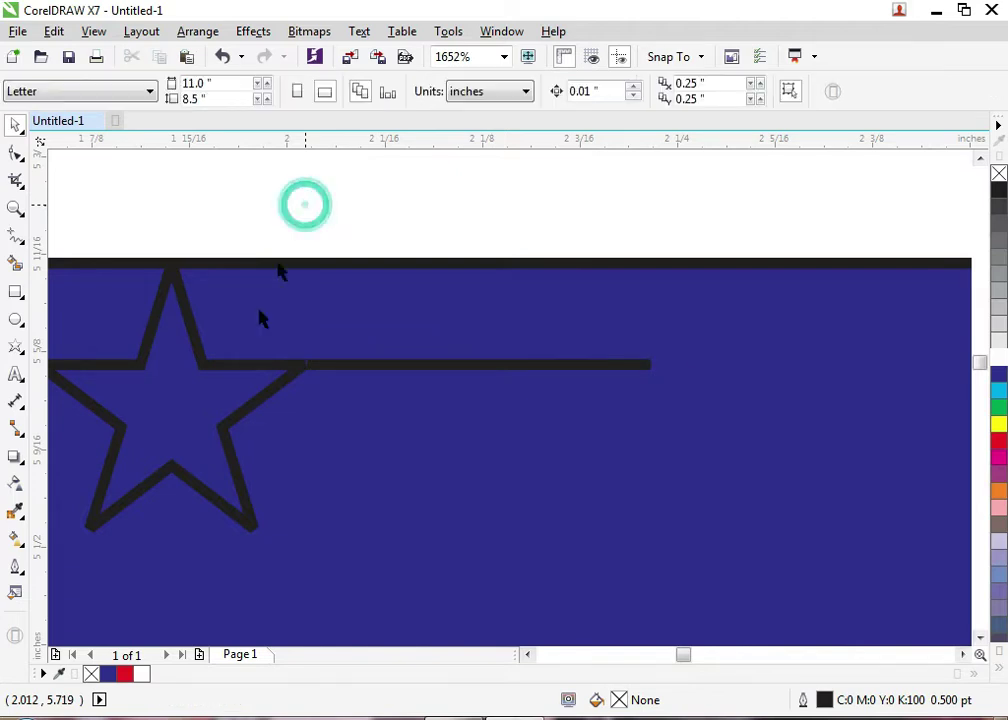
# Copy the star to the line's far end and duplicate it four more times at the same spacing for a row of six
pyautogui.moveTo(285, 388)
pyautogui.mouseDown()
pyautogui.moveTo(922, 367)
pyautogui.moveTo(896, 369)
pyautogui.mouseUp()
pyautogui.click(548, 228)
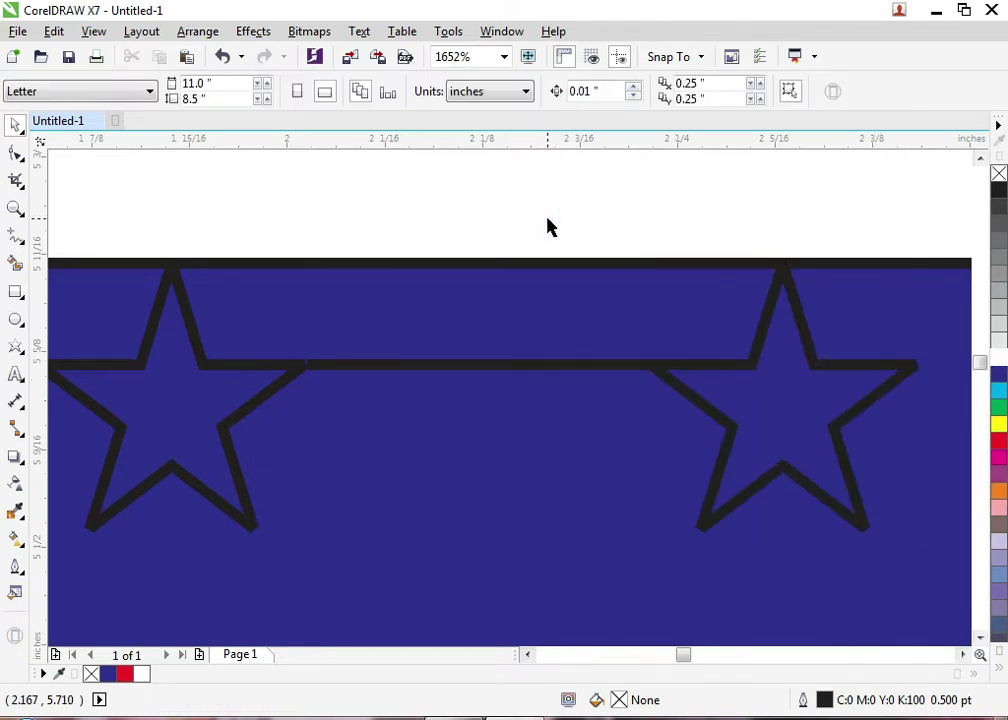
pyautogui.press('F4')
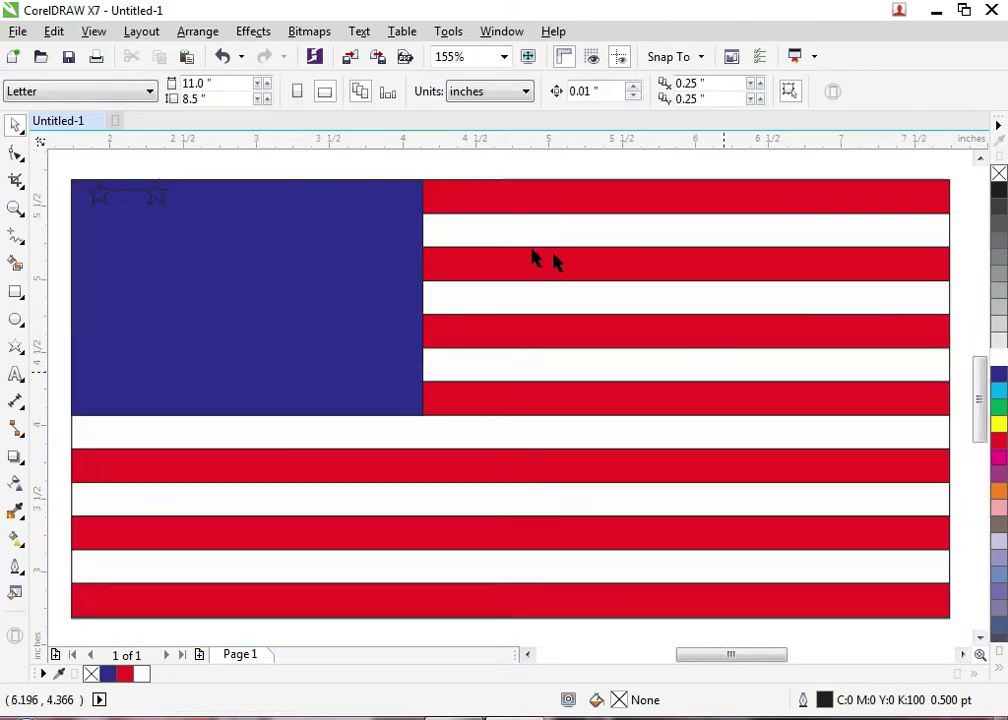
pyautogui.click(167, 205)
pyautogui.click(164, 192)
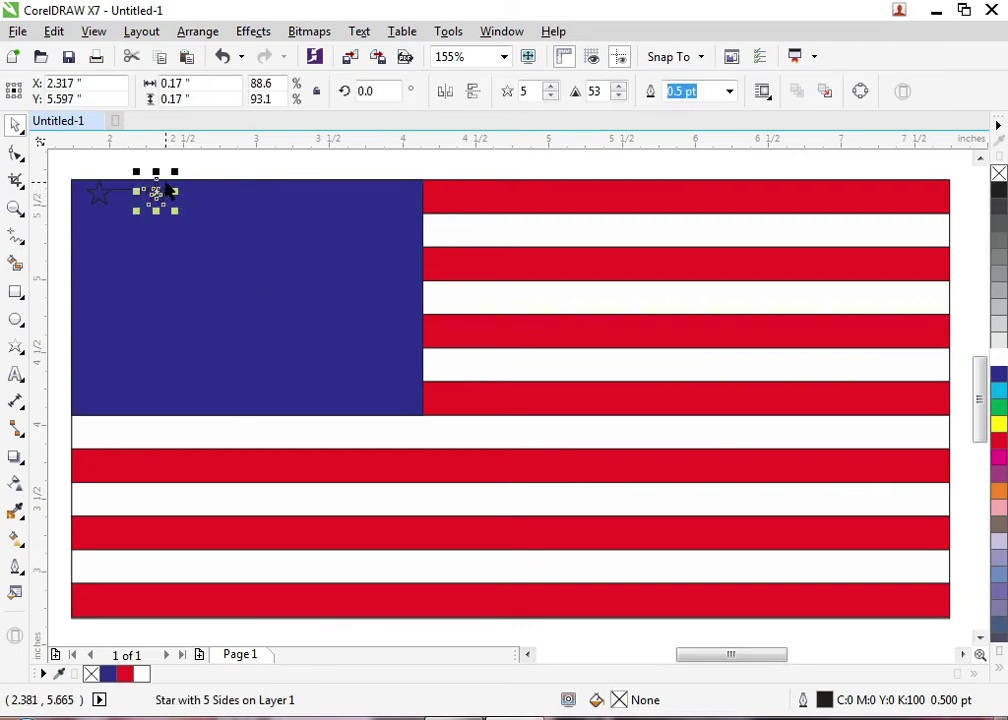
pyautogui.hotkey('ctrl', 'd')
pyautogui.hotkey('ctrl', 'd')
pyautogui.hotkey('ctrl', 'd')
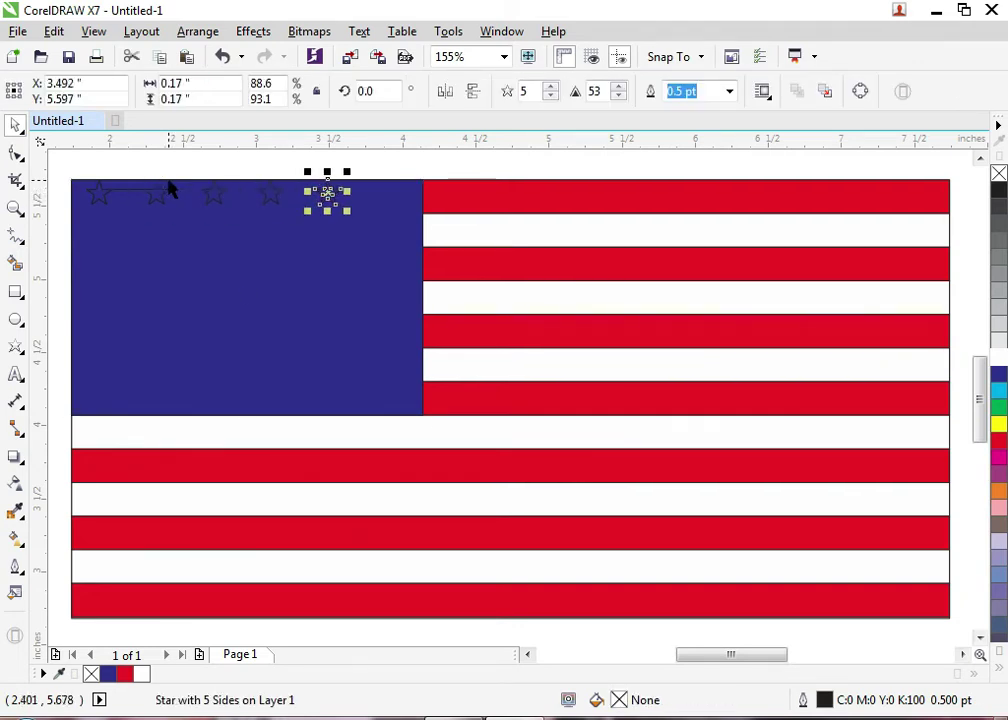
pyautogui.hotkey('ctrl', 'd')
# Delete the spacing line between the first two stars
pyautogui.moveTo(418, 160); pyautogui.dragTo(352, 212)
pyautogui.click(128, 198)
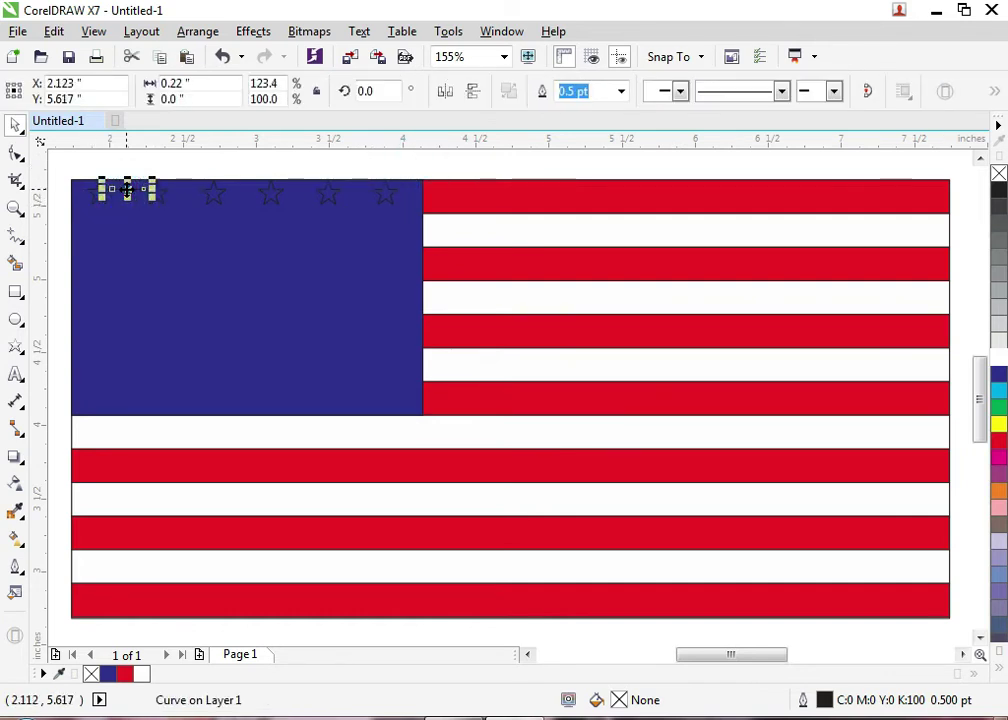
pyautogui.click(254, 172)
# Group the six stars and center the row horizontally on the blue canton
pyautogui.moveTo(402, 163); pyautogui.dragTo(77, 230)
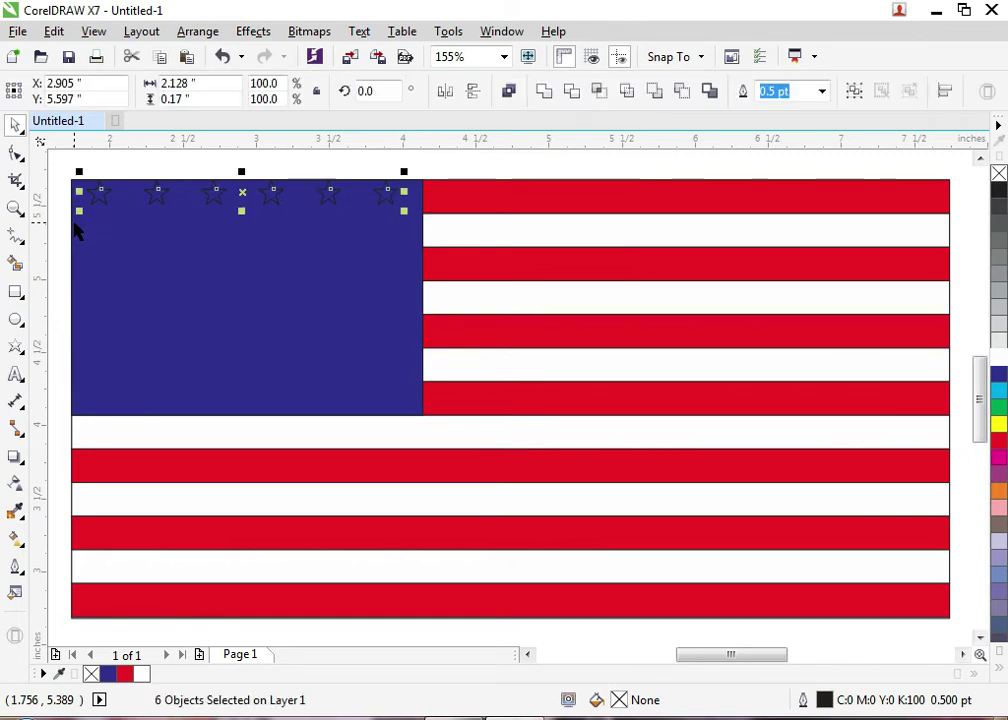
pyautogui.hotkey('ctrl', 'g')
pyautogui.keyDown('shift'); pyautogui.click(171, 263); pyautogui.keyUp('shift')
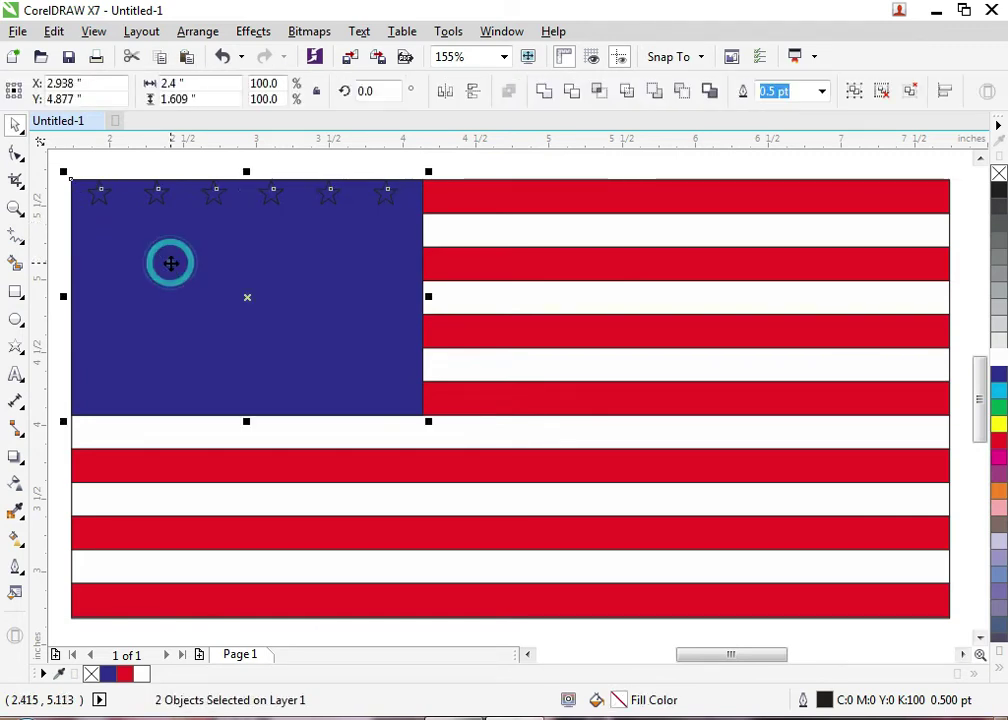
pyautogui.press('c')
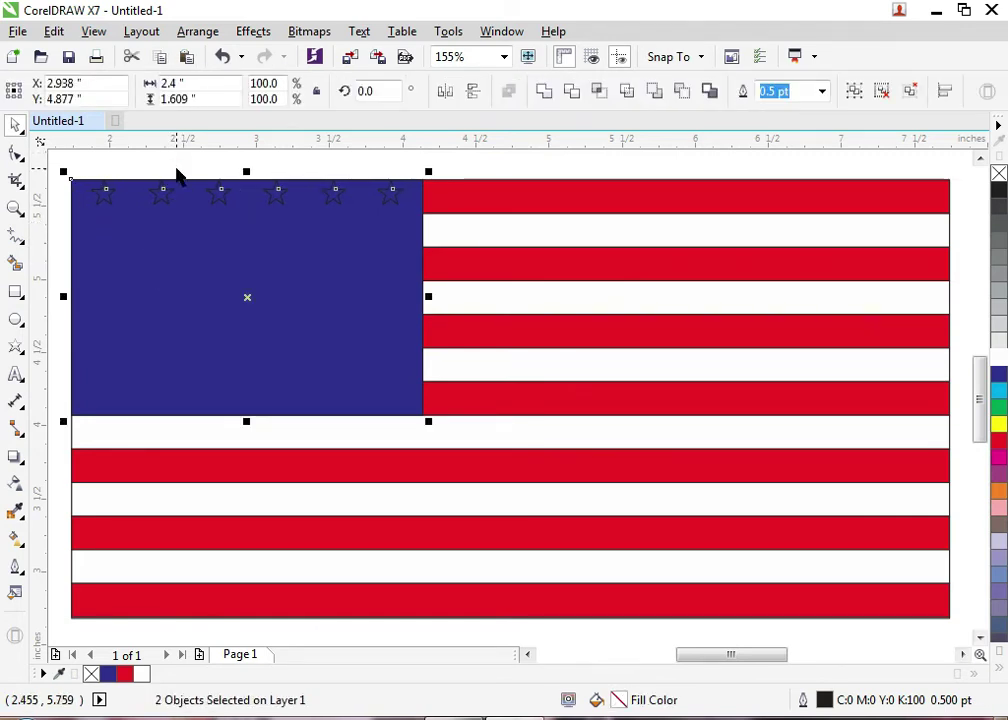
pyautogui.click(176, 163)
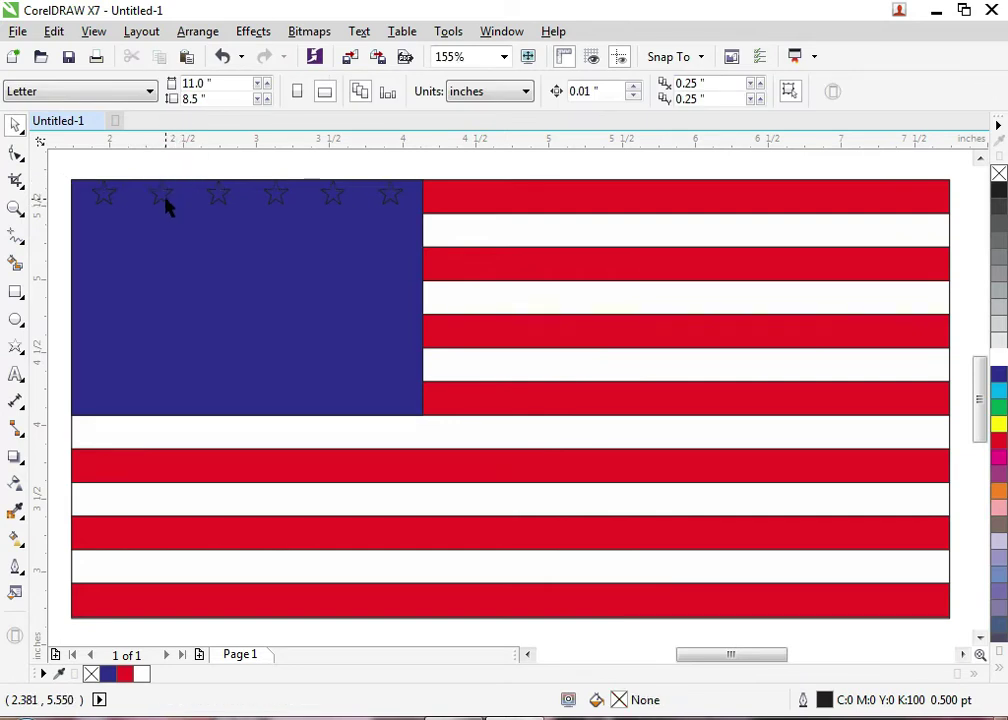
# Ungroup the top row and copy its five right-hand stars as a grouped, staggered row below, at about X 2.894, Y 5.393 inches
pyautogui.click(104, 200)
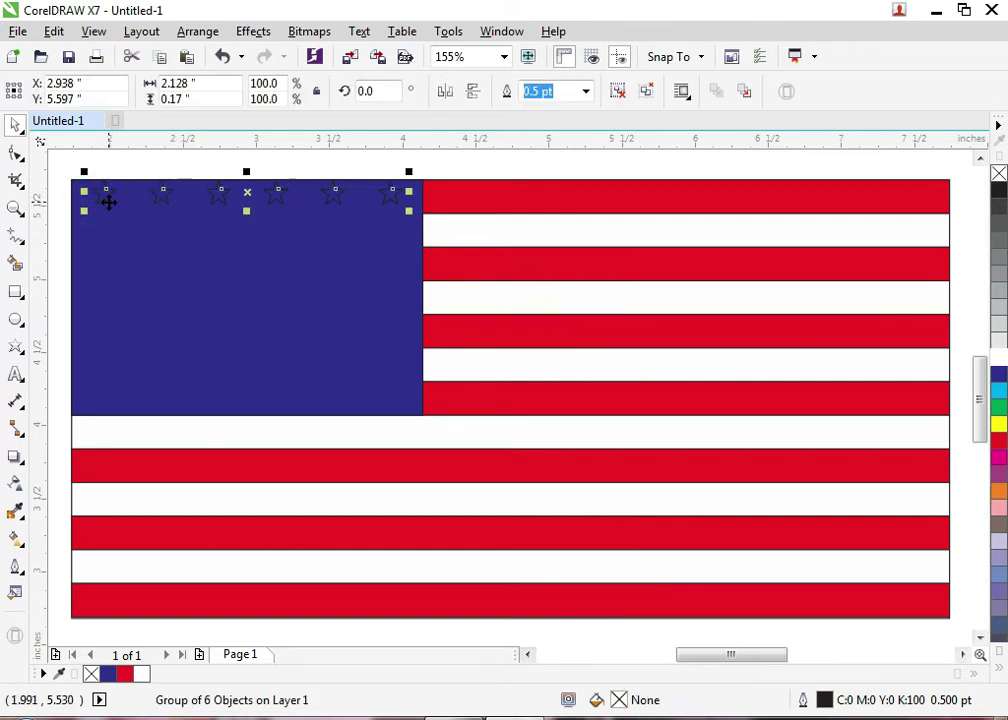
pyautogui.hotkey('ctrl', 'u')
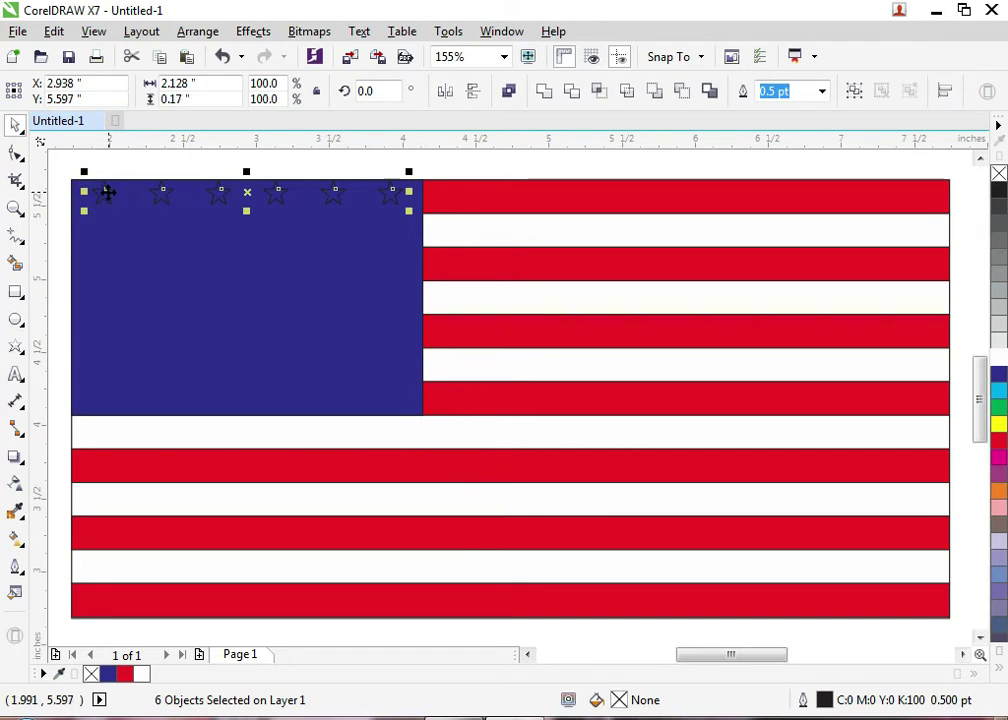
pyautogui.keyDown('shift'); pyautogui.click(107, 200); pyautogui.keyUp('shift')
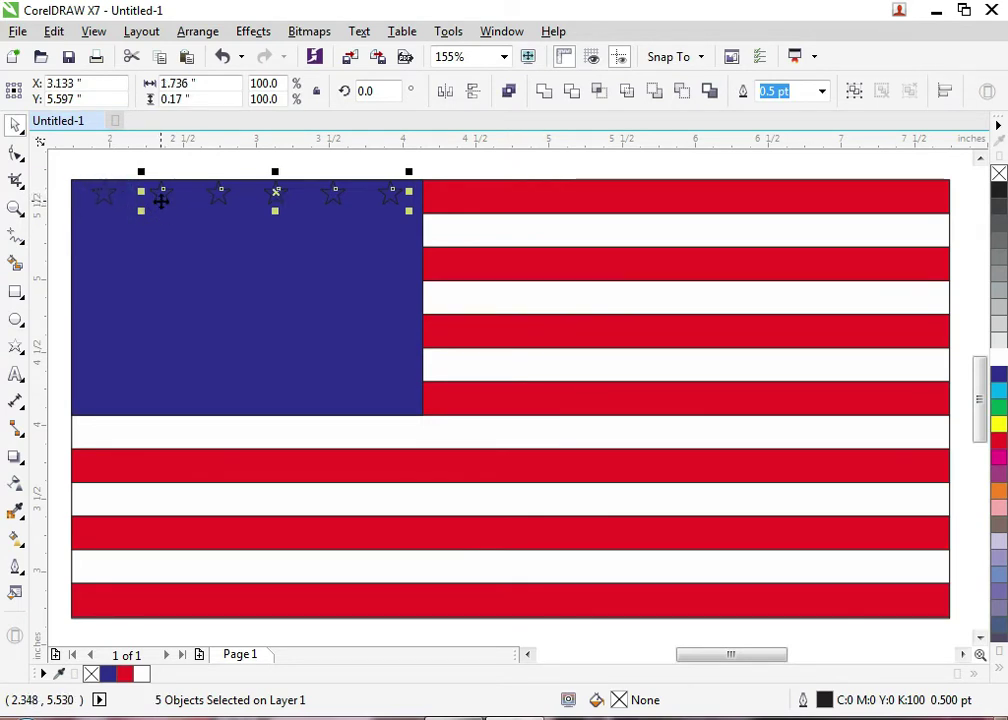
pyautogui.moveTo(69, 175); pyautogui.dragTo(423, 241)
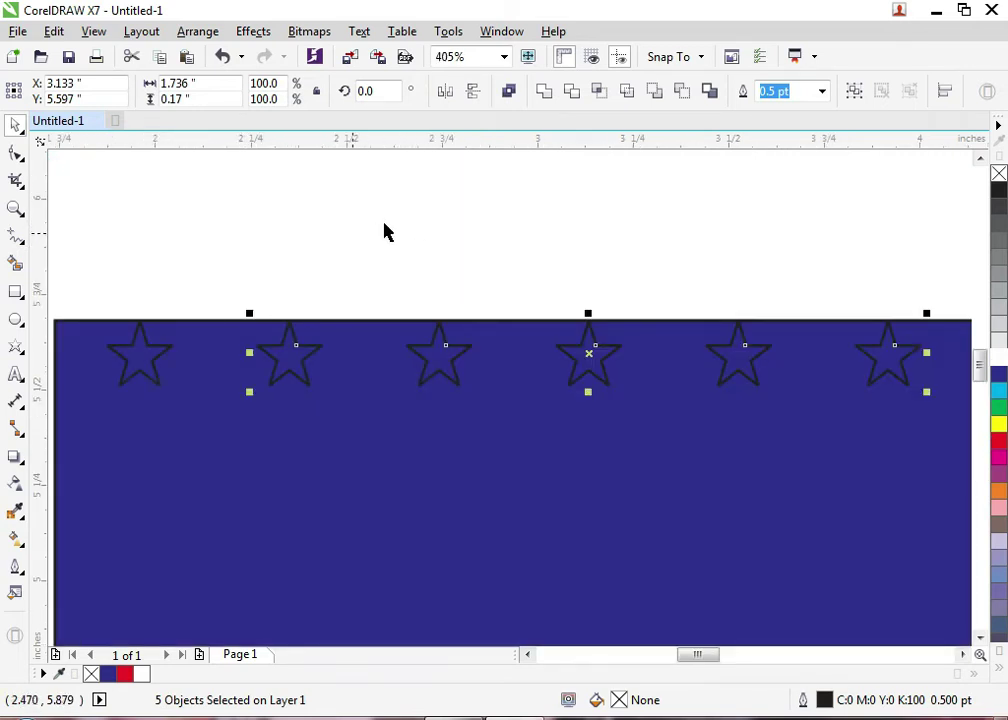
pyautogui.moveTo(589, 350); pyautogui.dragTo(497, 436)
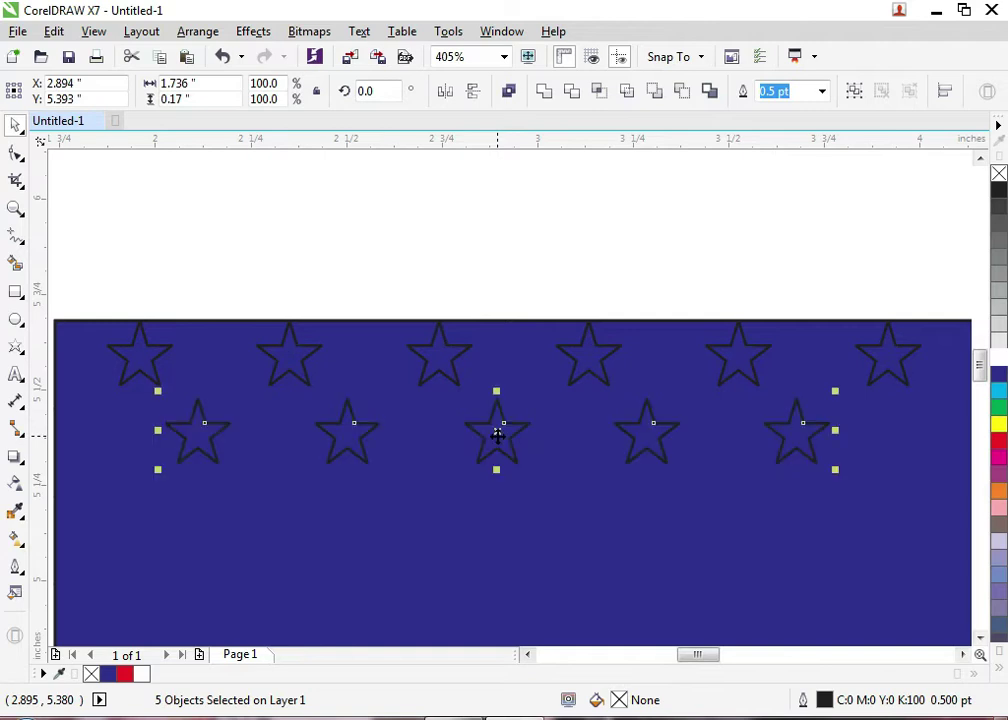
pyautogui.hotkey('ctrl', 'g')
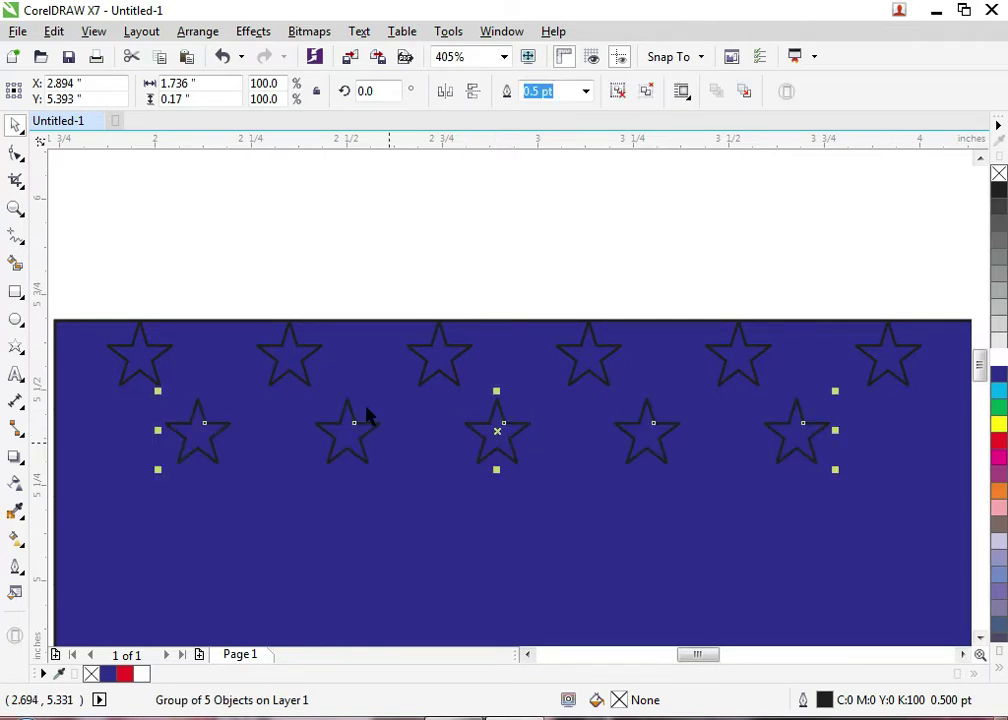
# Copy the six-star top row straight down below the staggered row and repeat the copy to make five evenly spaced six-star rows
pyautogui.click(590, 362)
pyautogui.moveTo(65, 304); pyautogui.dragTo(728, 405)
pyautogui.moveTo(680, 367); pyautogui.dragTo(684, 510)
pyautogui.hotkey('ctrl', 'r')
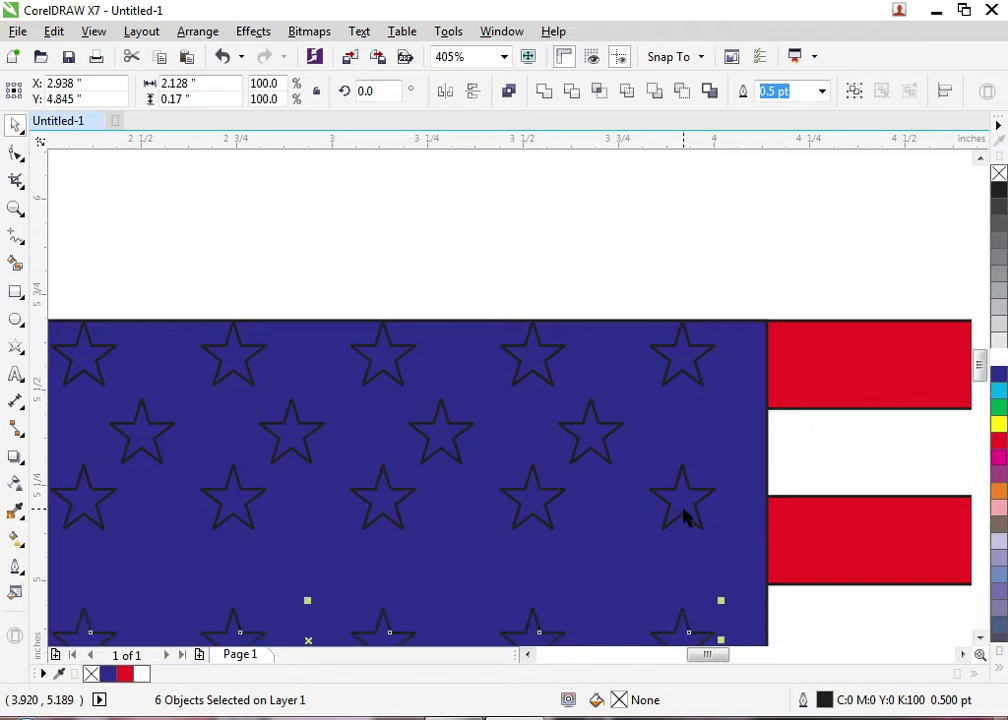
pyautogui.hotkey('ctrl', 'r')
pyautogui.click(643, 280)
# Group the lowest row of six stars and align its bottom with the blue canton's lower edge
pyautogui.scroll(-2, 645, 284)
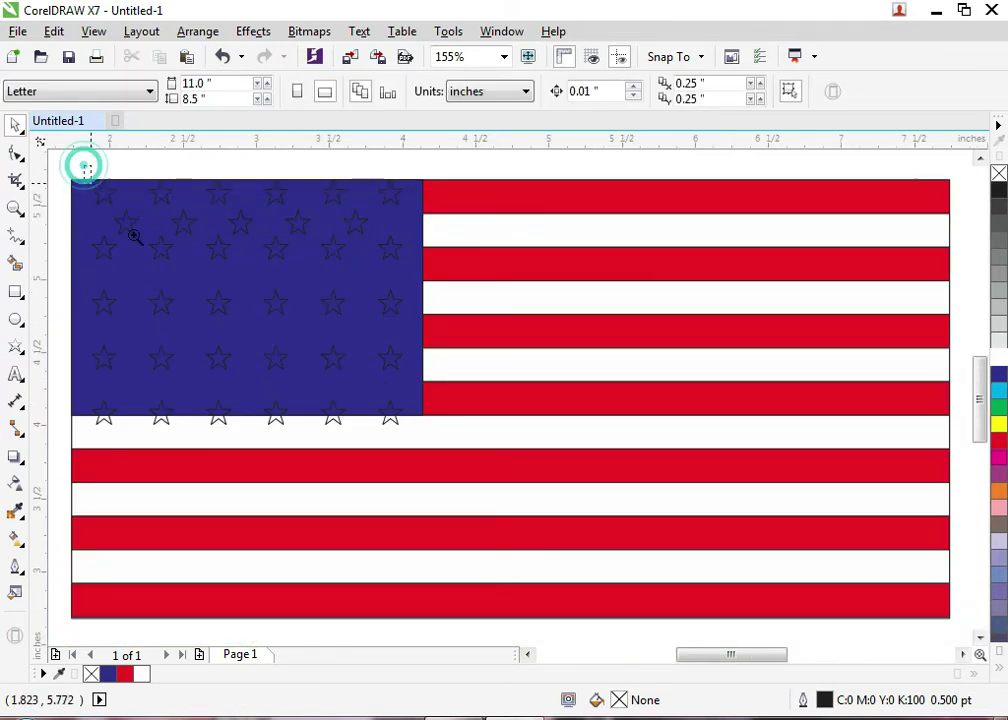
pyautogui.moveTo(84, 165); pyautogui.dragTo(455, 450)
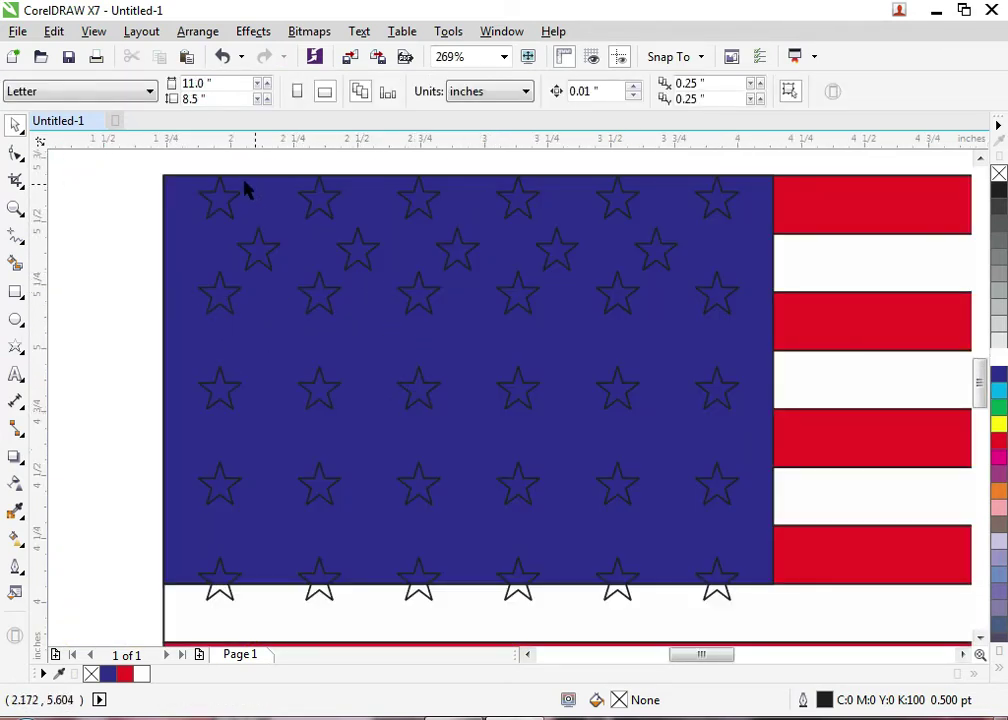
pyautogui.click(211, 597)
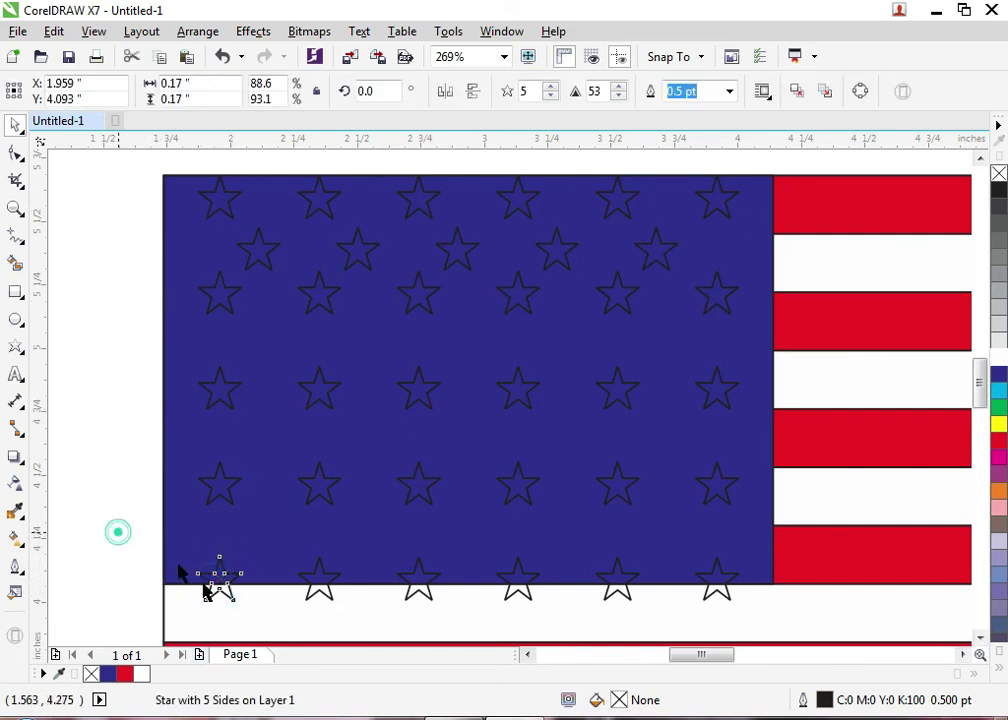
pyautogui.click(209, 590)
pyautogui.click(211, 597)
pyautogui.moveTo(160, 557); pyautogui.dragTo(744, 630)
pyautogui.hotkey('ctrl', 'g')
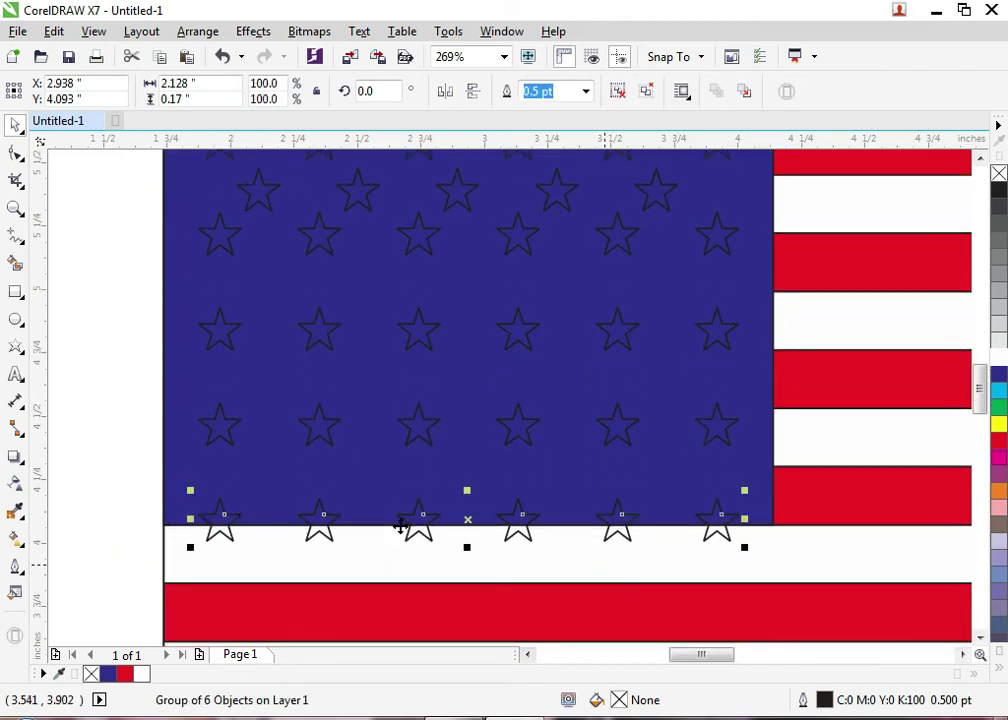
pyautogui.keyDown('shift'); pyautogui.click(241, 488); pyautogui.keyUp('shift')
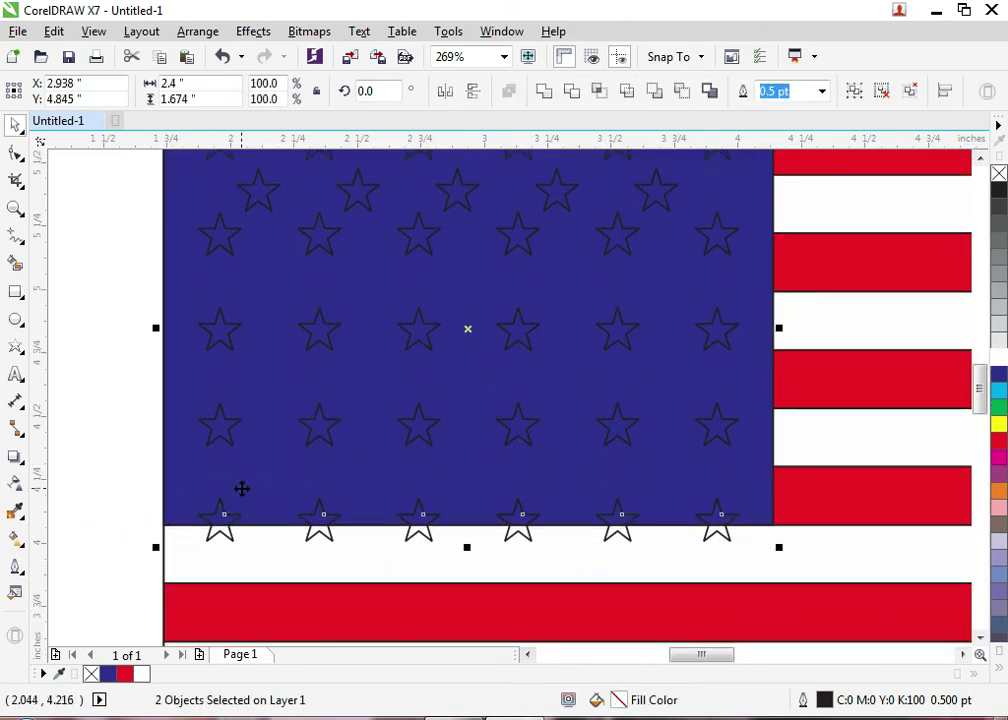
pyautogui.click(85, 482)
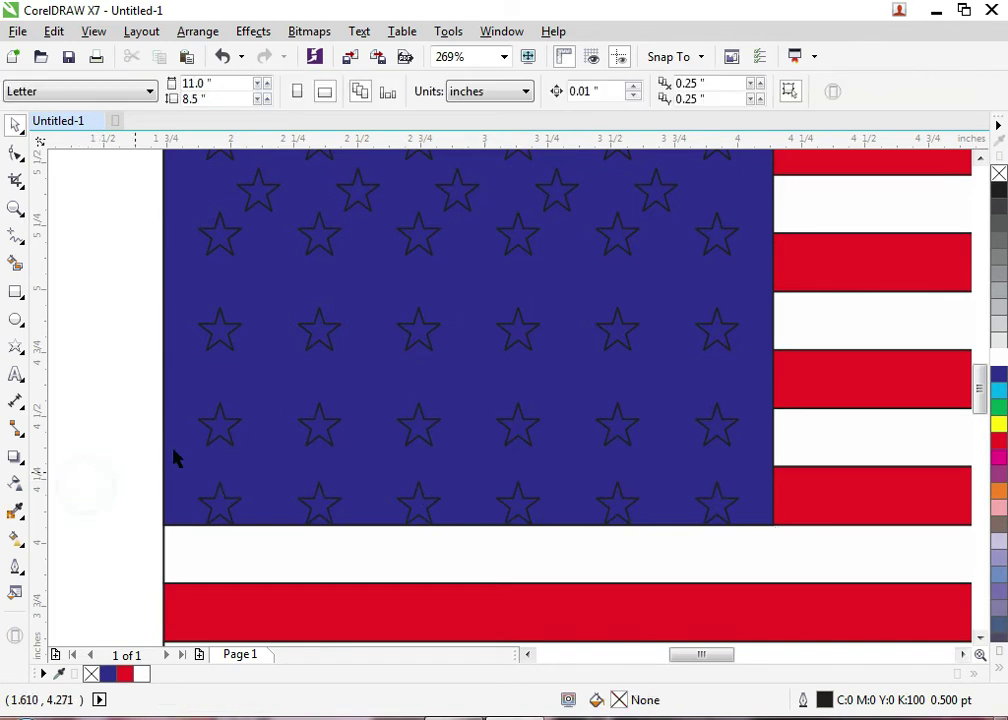
# Copy the grouped five-star row straight down to about Y 5.041 inches and repeat the copy twice to fill the remaining gaps
pyautogui.moveTo(89, 381); pyautogui.dragTo(750, 478)
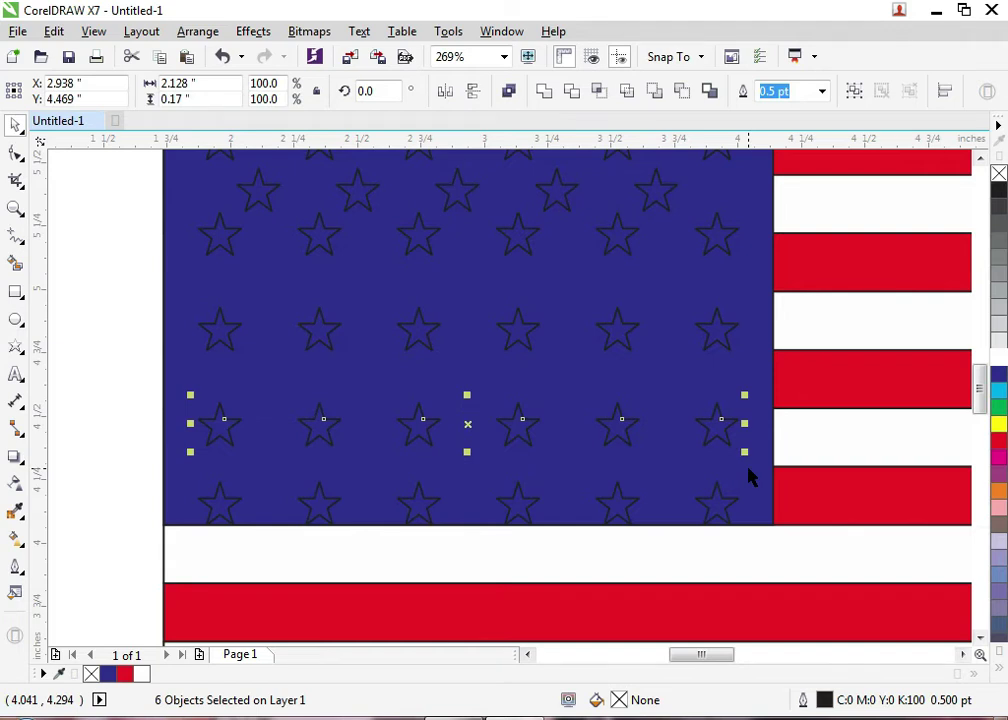
pyautogui.click(463, 205)
pyautogui.click(457, 189)
pyautogui.moveTo(457, 189); pyautogui.dragTo(458, 279)
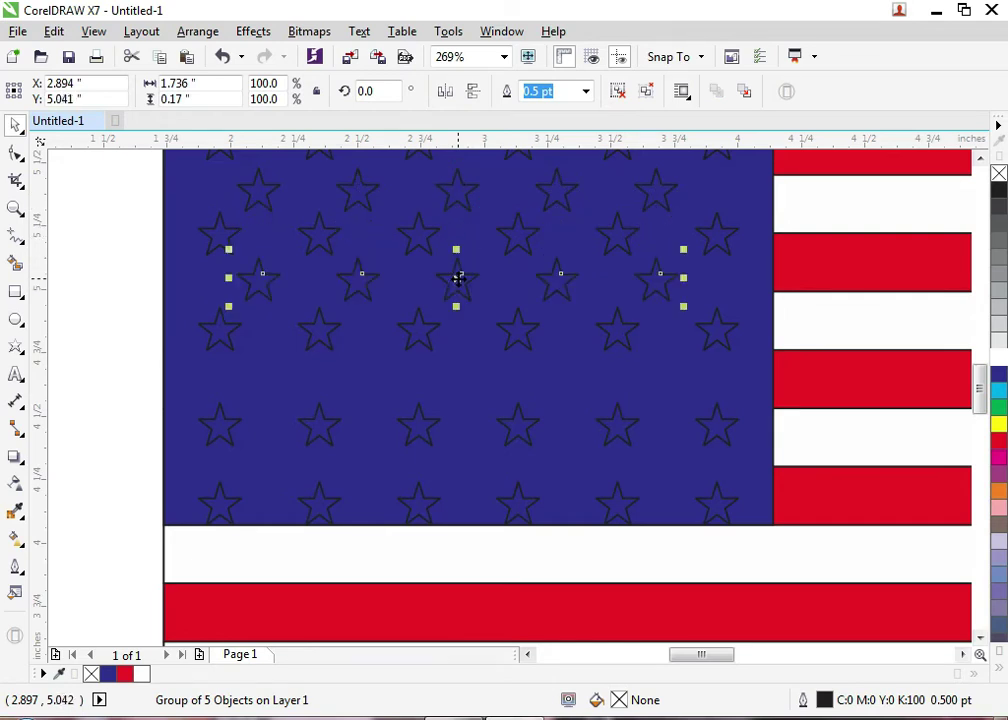
pyautogui.hotkey('ctrl', 'd')
pyautogui.hotkey('ctrl', 'd')
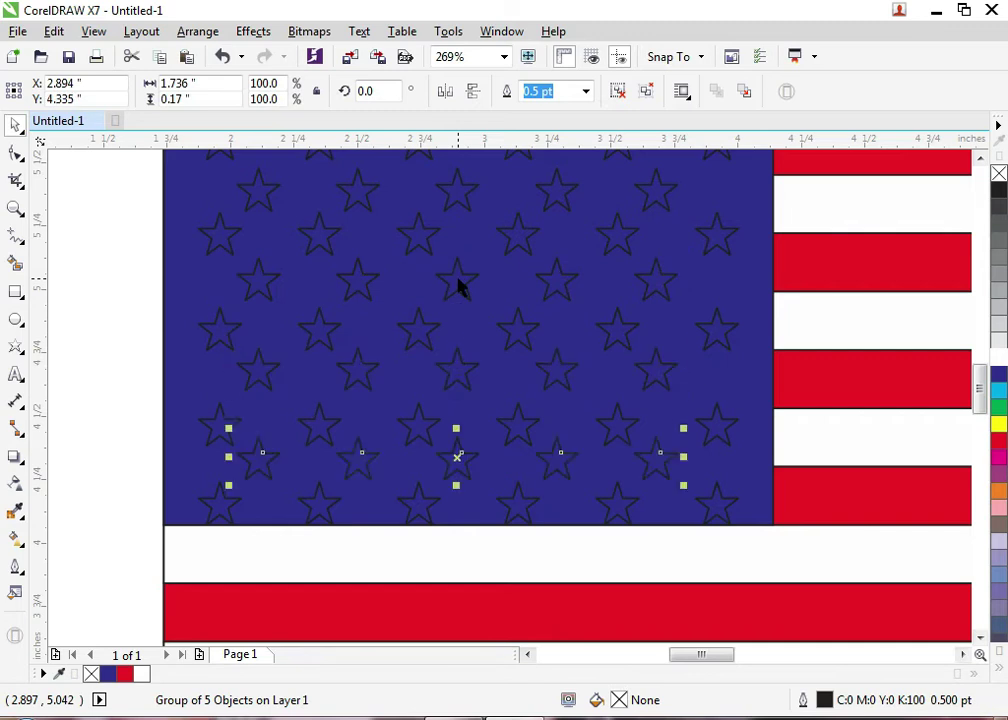
# Center the first, second and fourth five-star rows horizontally on the blue canton
pyautogui.keyDown('shift'); pyautogui.click(197, 466); pyautogui.keyUp('shift')
pyautogui.press('Right')
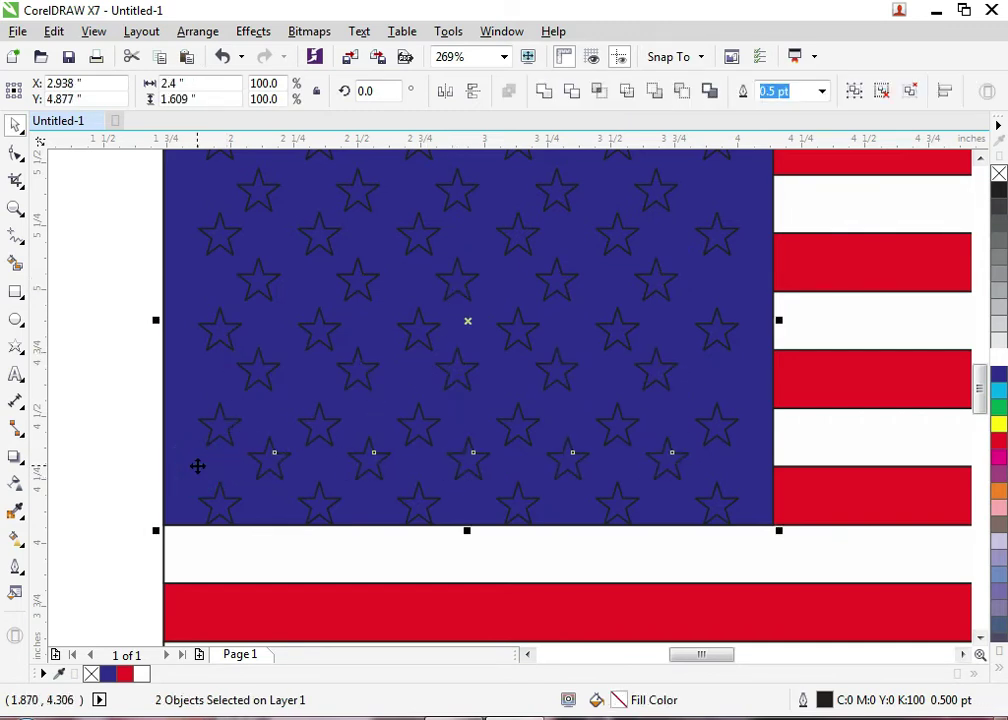
pyautogui.click(255, 378)
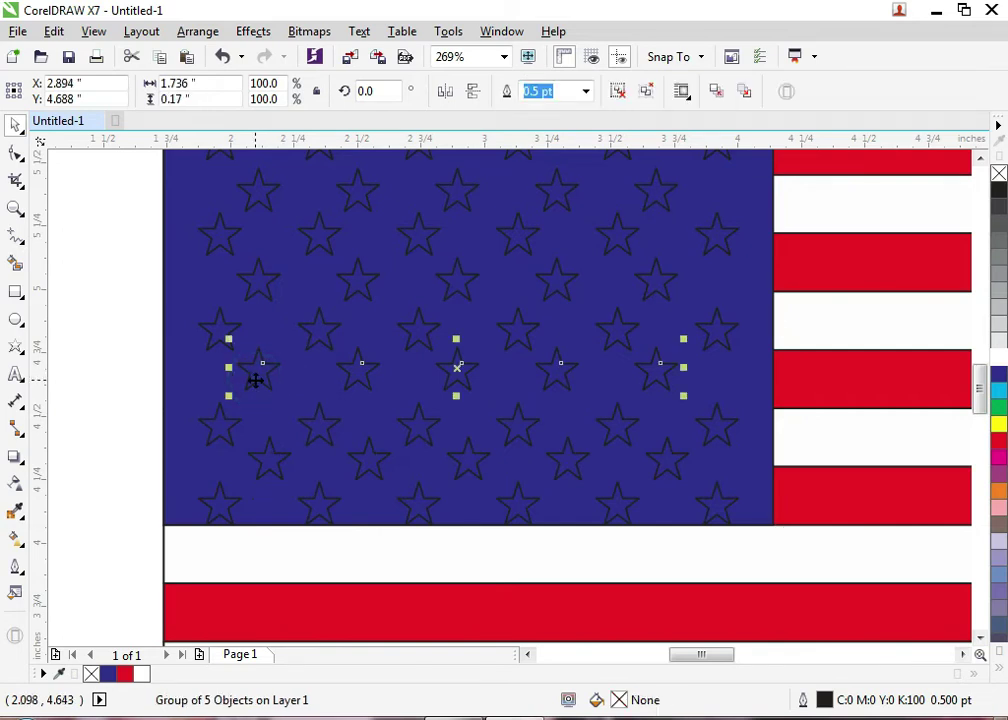
pyautogui.click(263, 288)
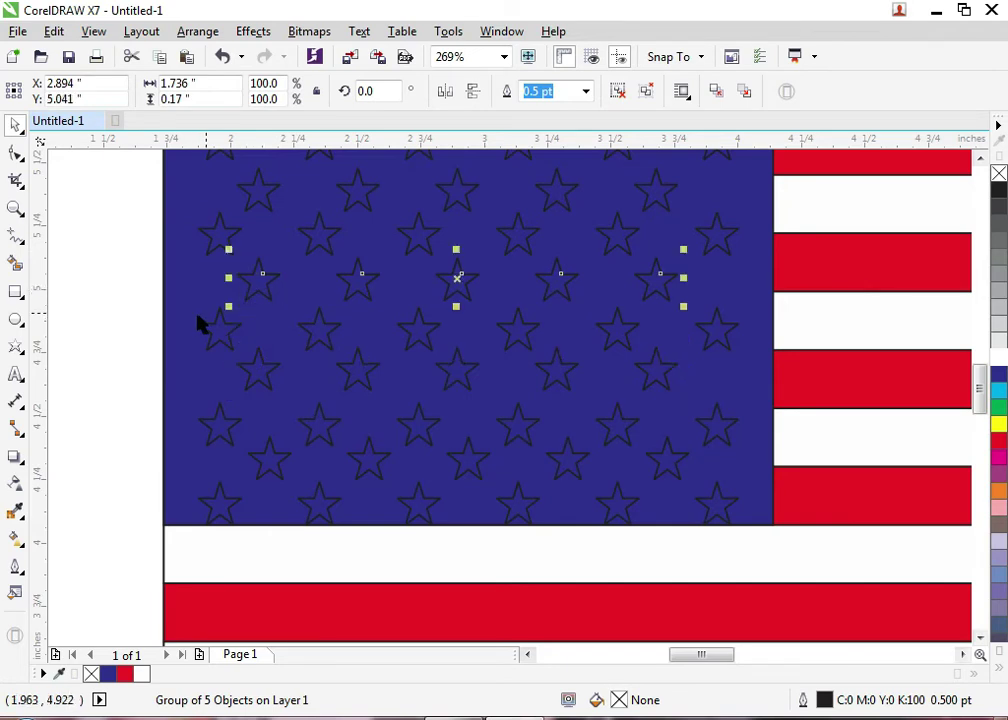
pyautogui.keyDown('shift'); pyautogui.click(171, 299); pyautogui.keyUp('shift')
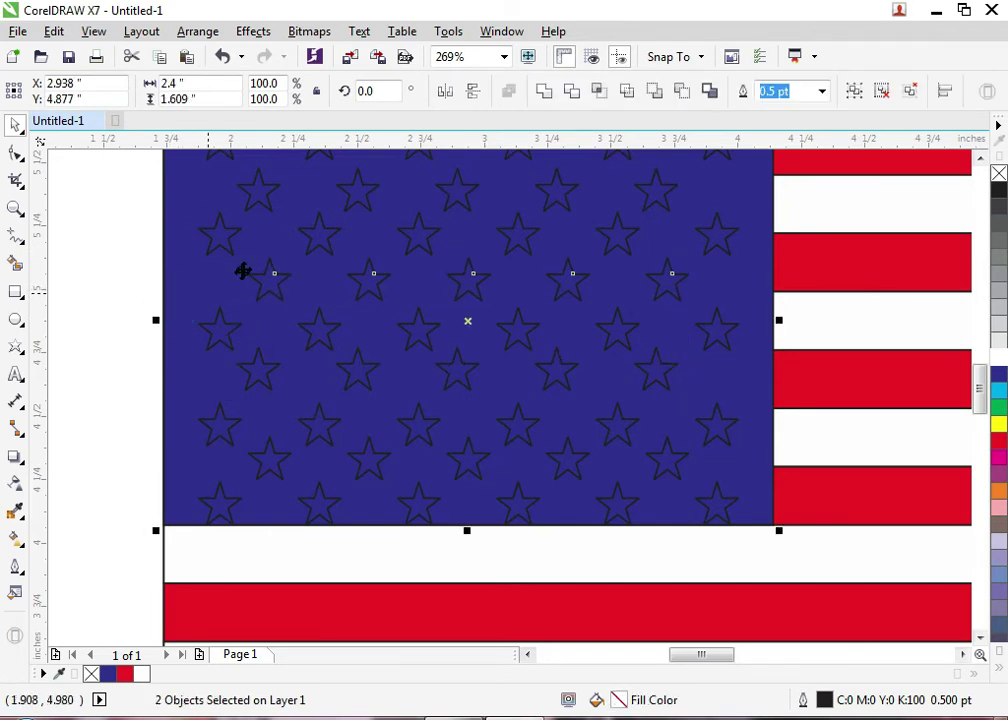
pyautogui.click(260, 200)
pyautogui.keyDown('shift'); pyautogui.click(195, 218); pyautogui.keyUp('shift')
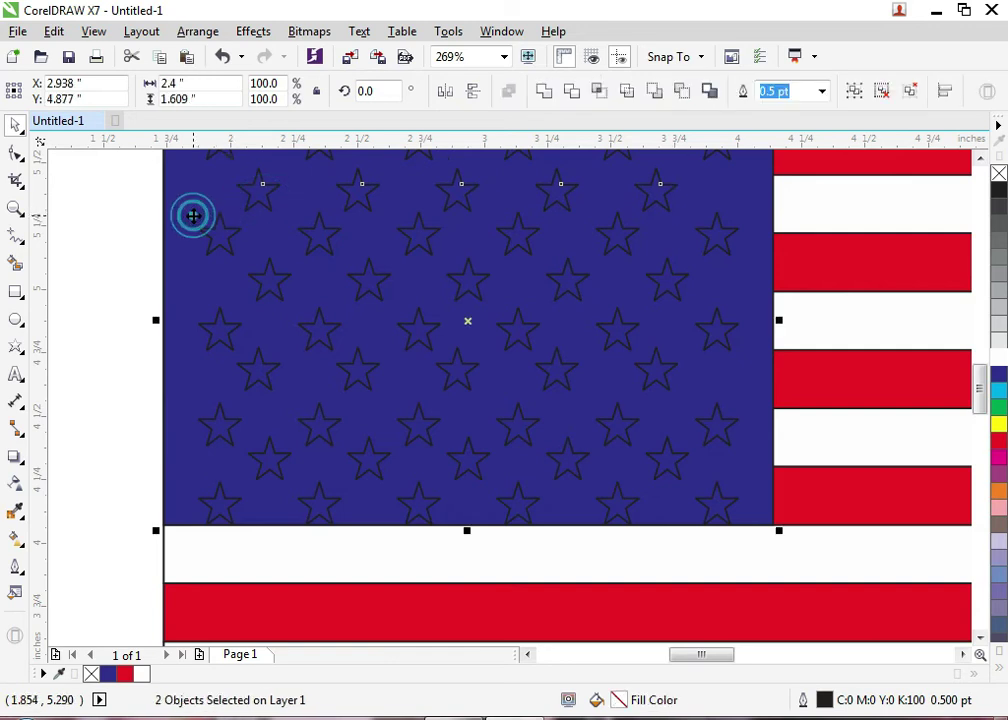
pyautogui.press('F4')
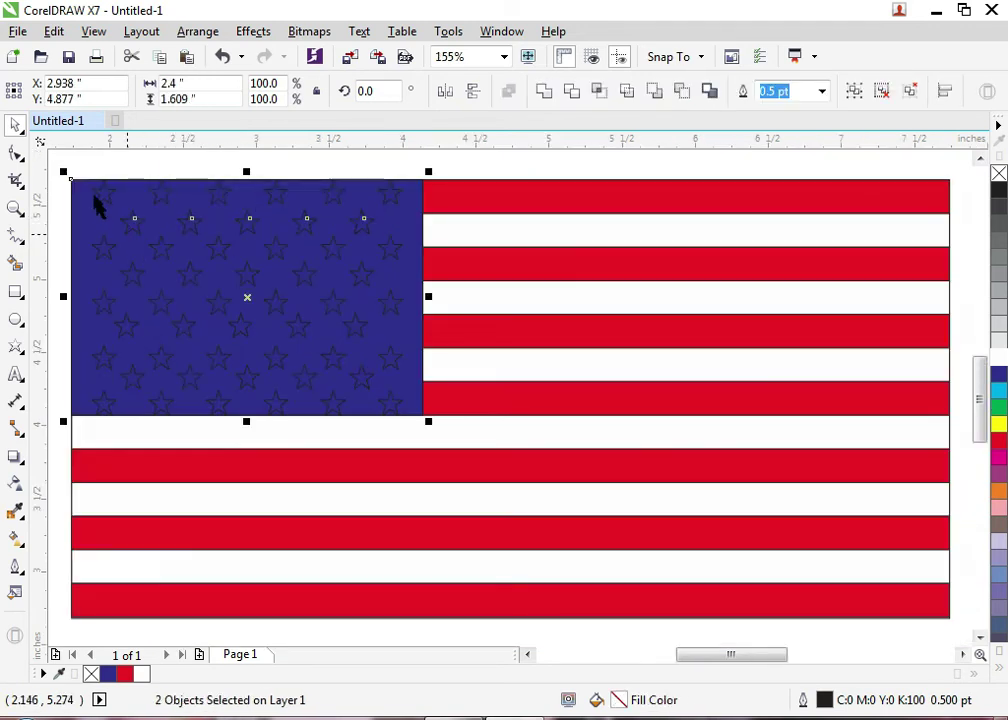
# Try to center all the stars together with the blue canton horizontally, and undo it
pyautogui.moveTo(63, 153); pyautogui.dragTo(421, 428)
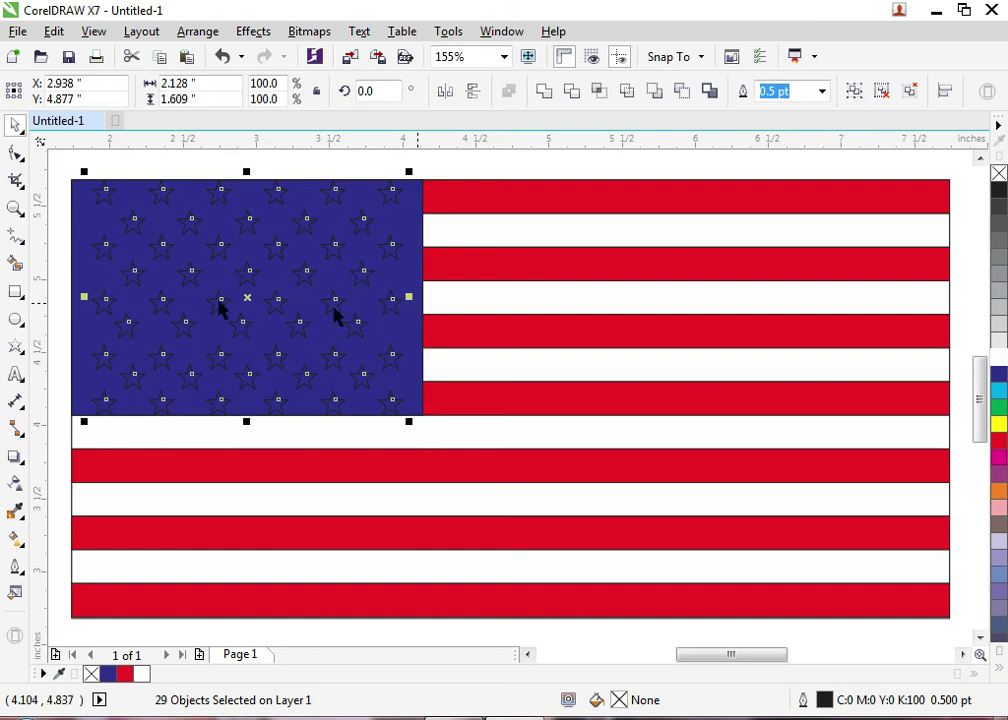
pyautogui.moveTo(57, 162); pyautogui.dragTo(472, 450)
pyautogui.press('c')
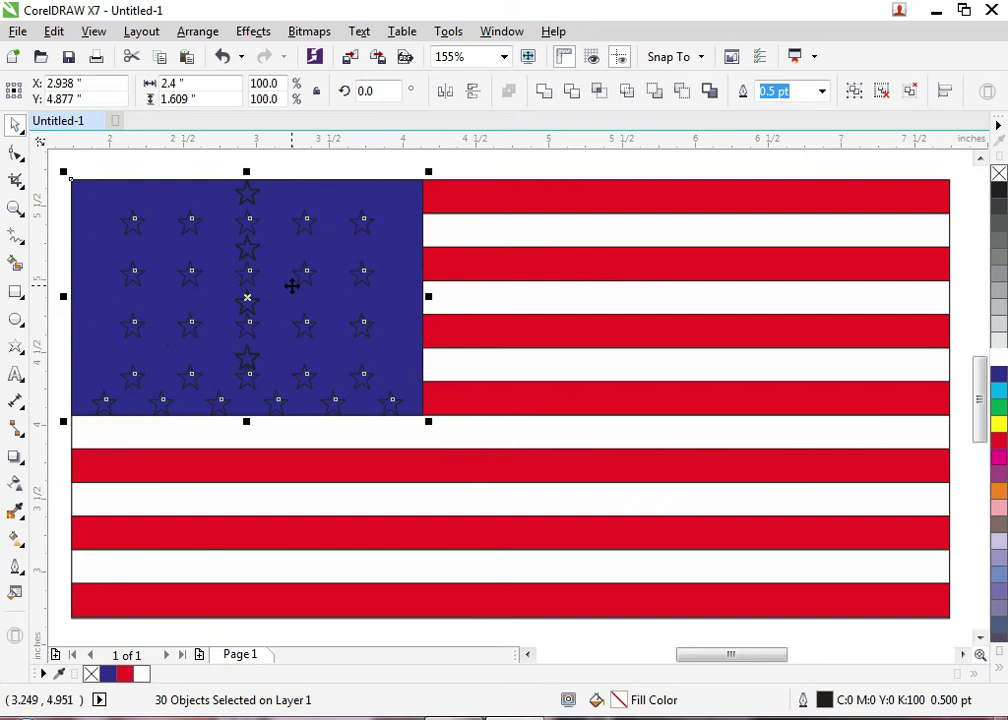
pyautogui.hotkey('ctrl', 'z')
pyautogui.click(153, 162)
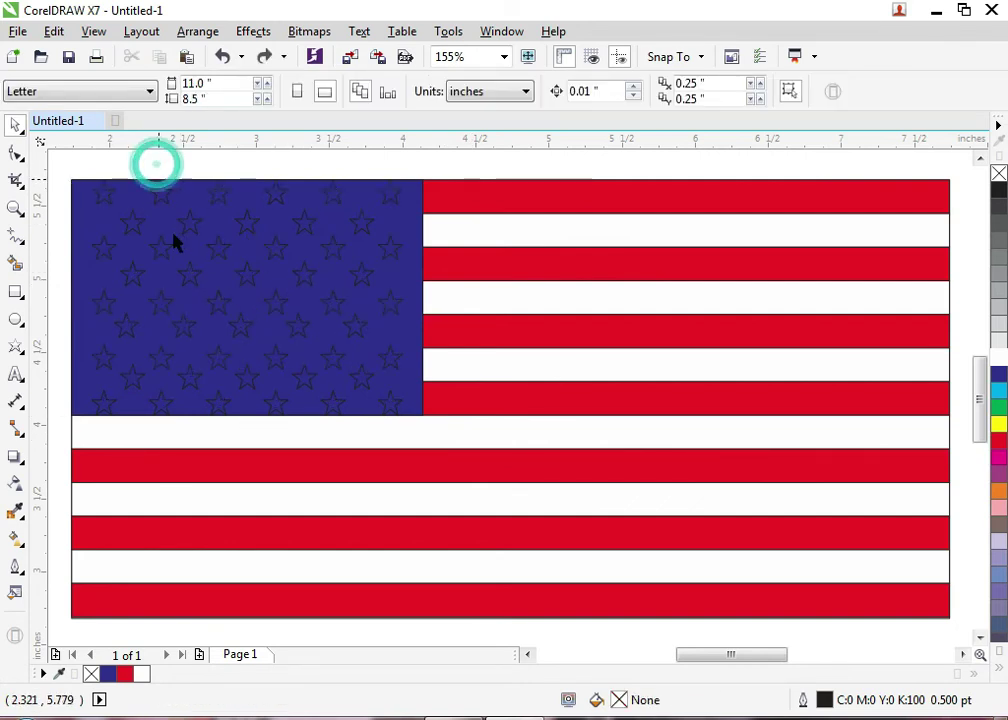
# Fill all the stars on the canton with white and remove their outlines
pyautogui.moveTo(442, 157); pyautogui.dragTo(81, 460)
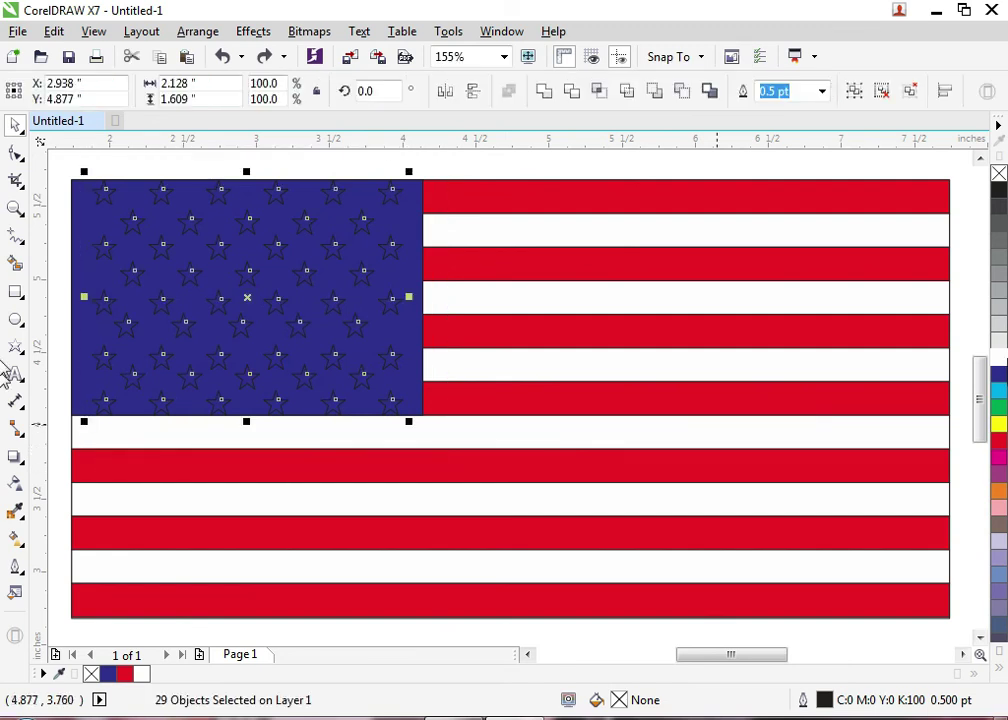
pyautogui.click(997, 352)
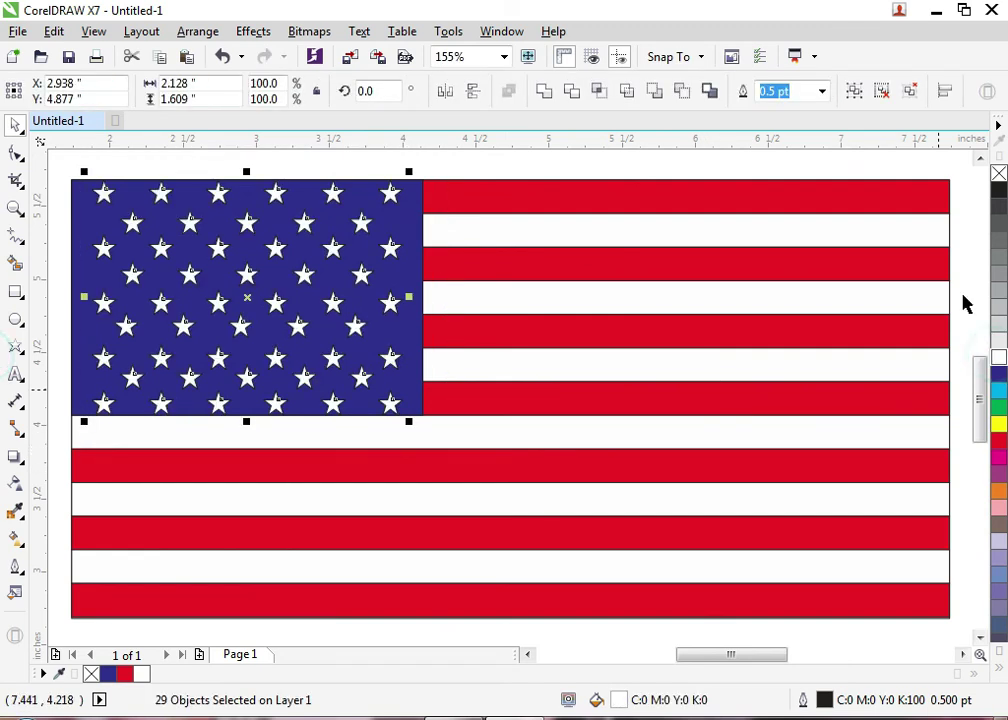
pyautogui.rightClick(999, 176)
pyautogui.click(508, 160)
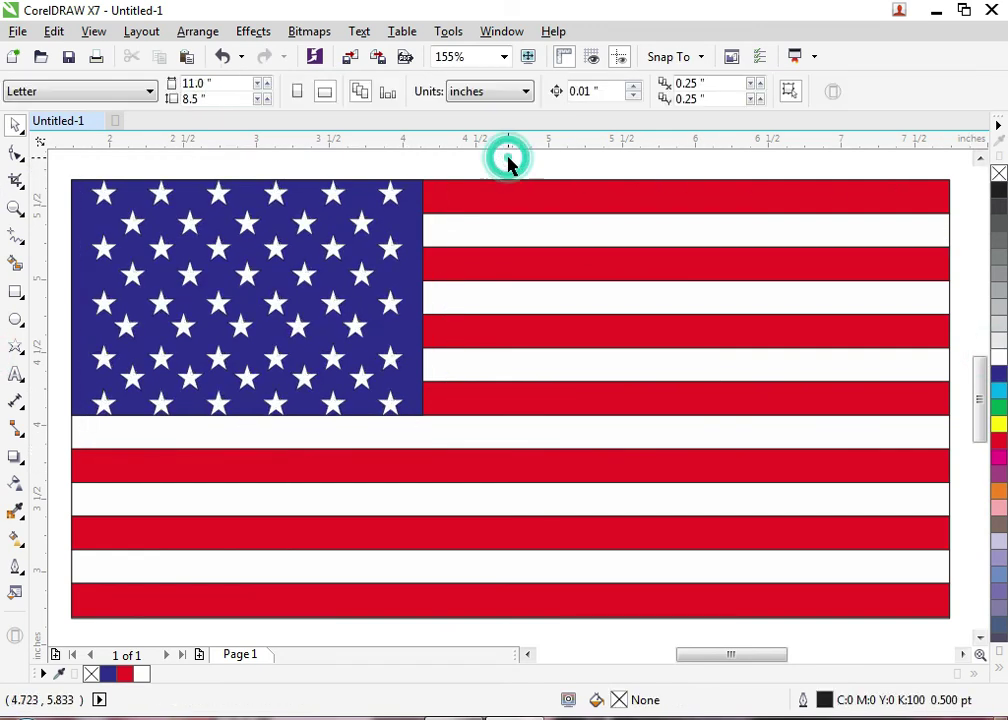
pyautogui.click(392, 405)
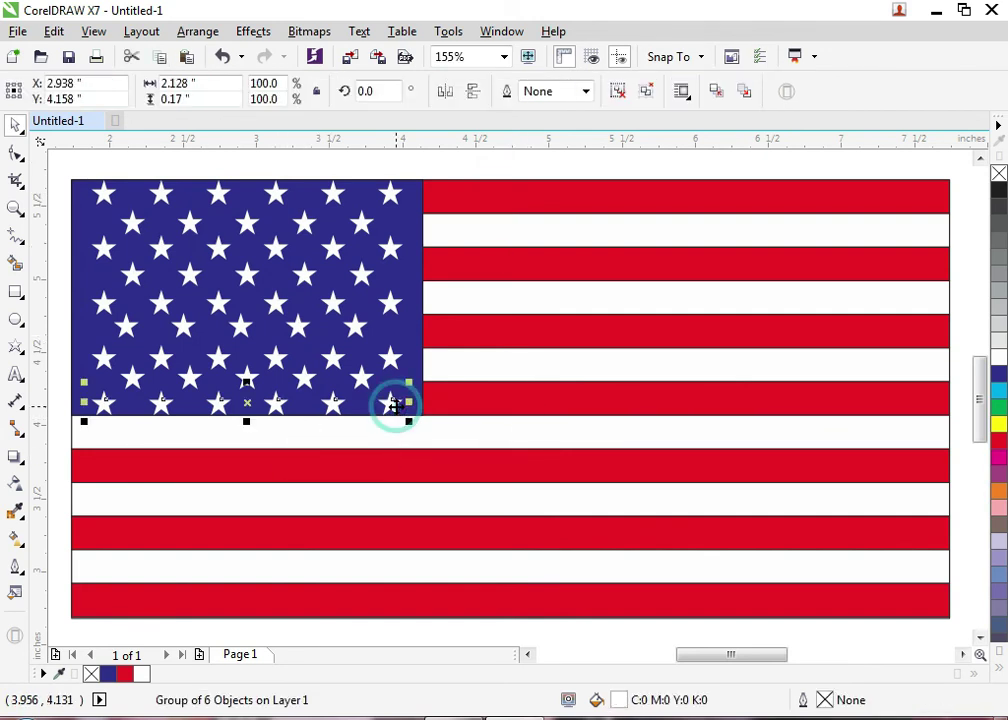
pyautogui.click(450, 179)
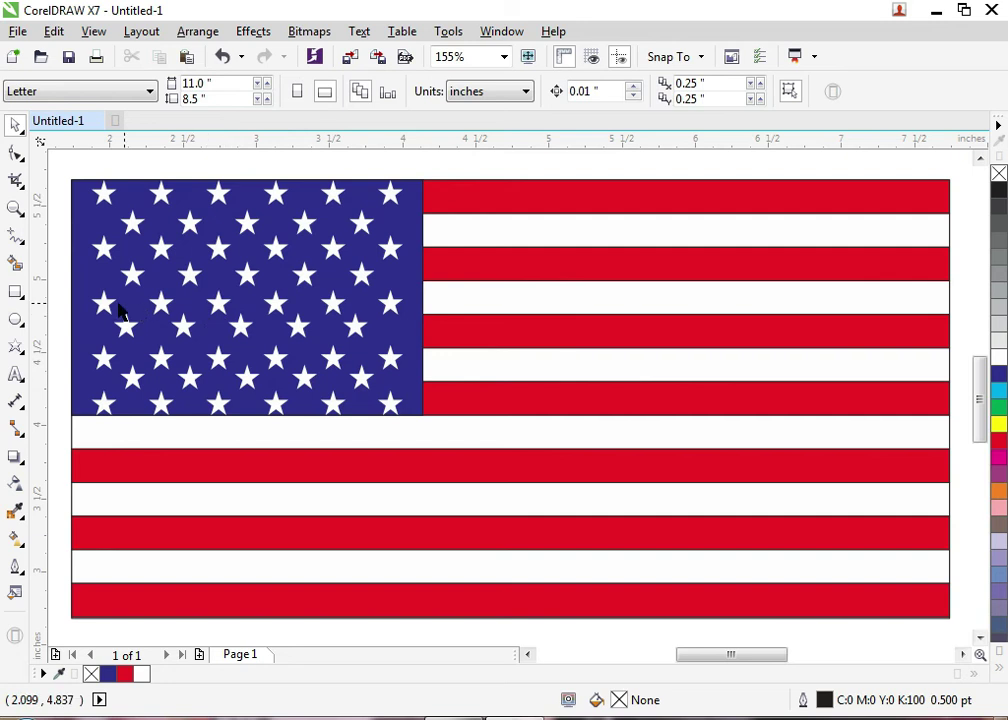
pyautogui.click(828, 226)
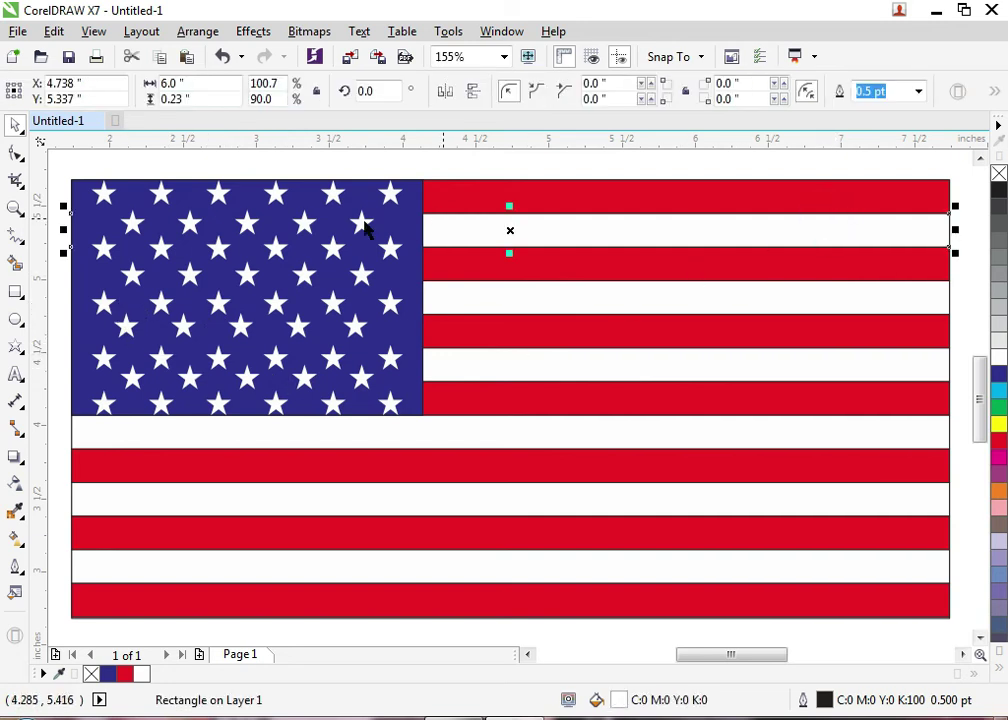
pyautogui.click(66, 163)
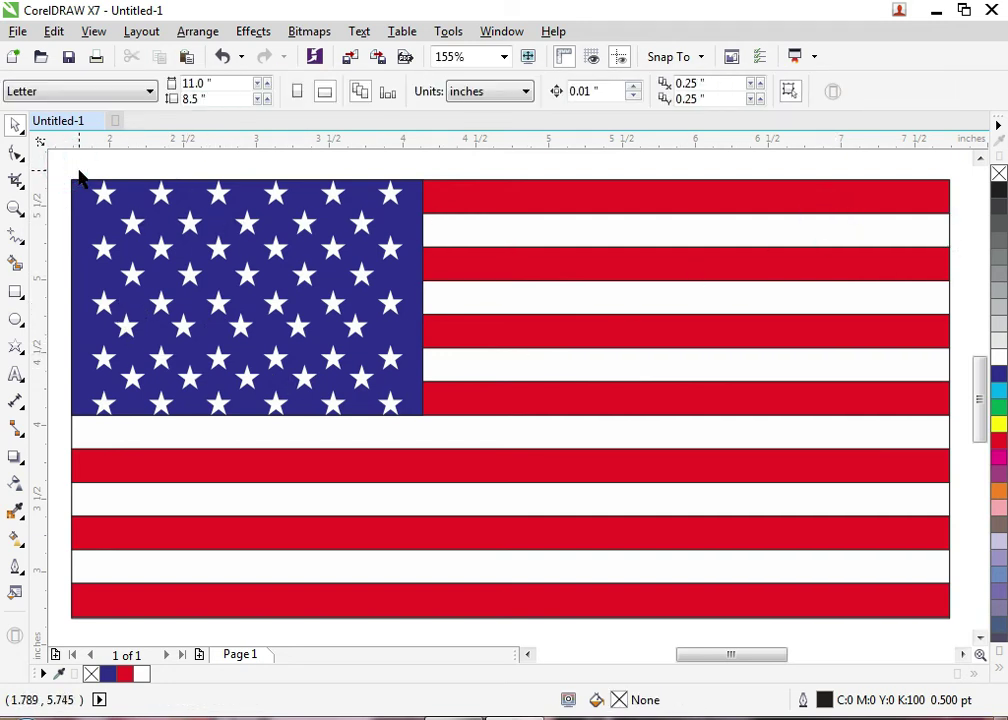
# Remove the outlines from all objects of the flag and group them together
pyautogui.hotkey('ctrl', 'a')
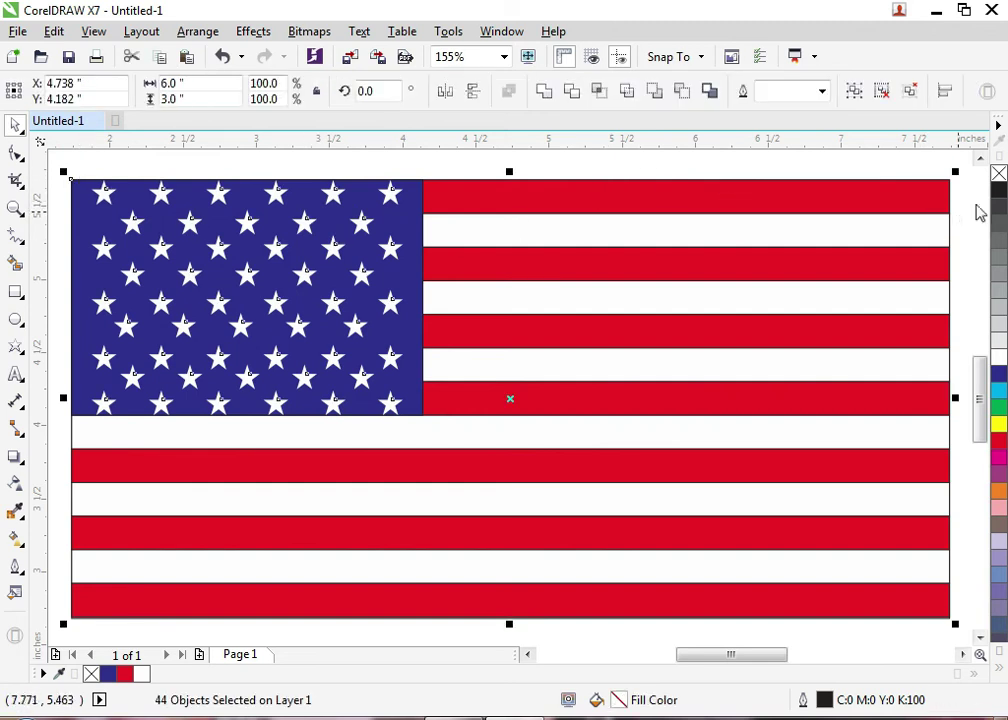
pyautogui.rightClick(998, 175)
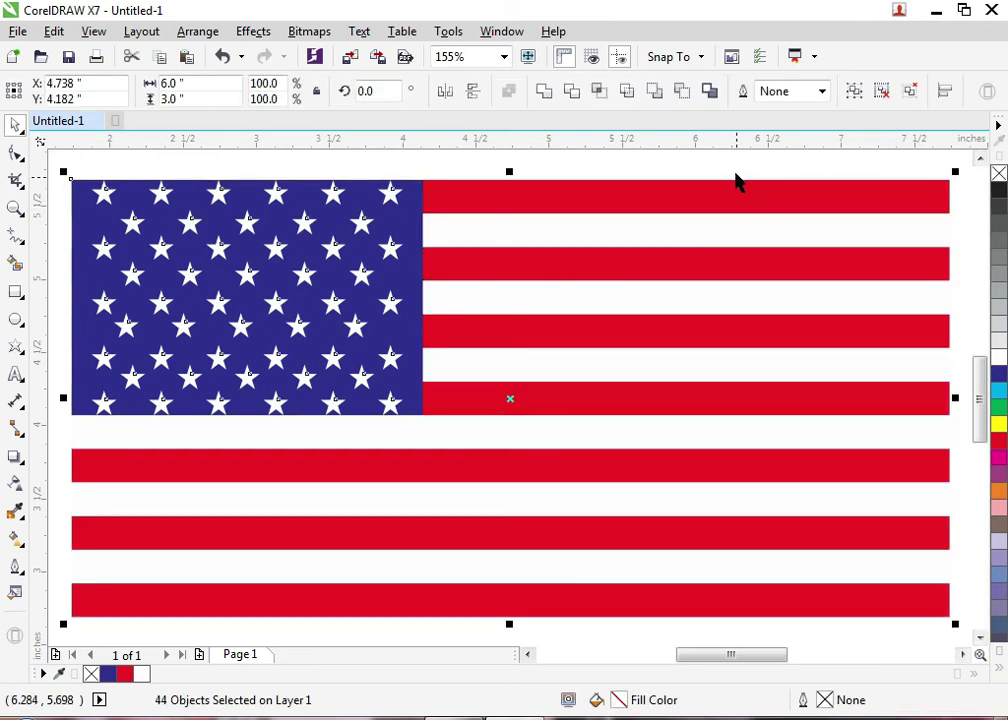
pyautogui.hotkey('ctrl', 'g')
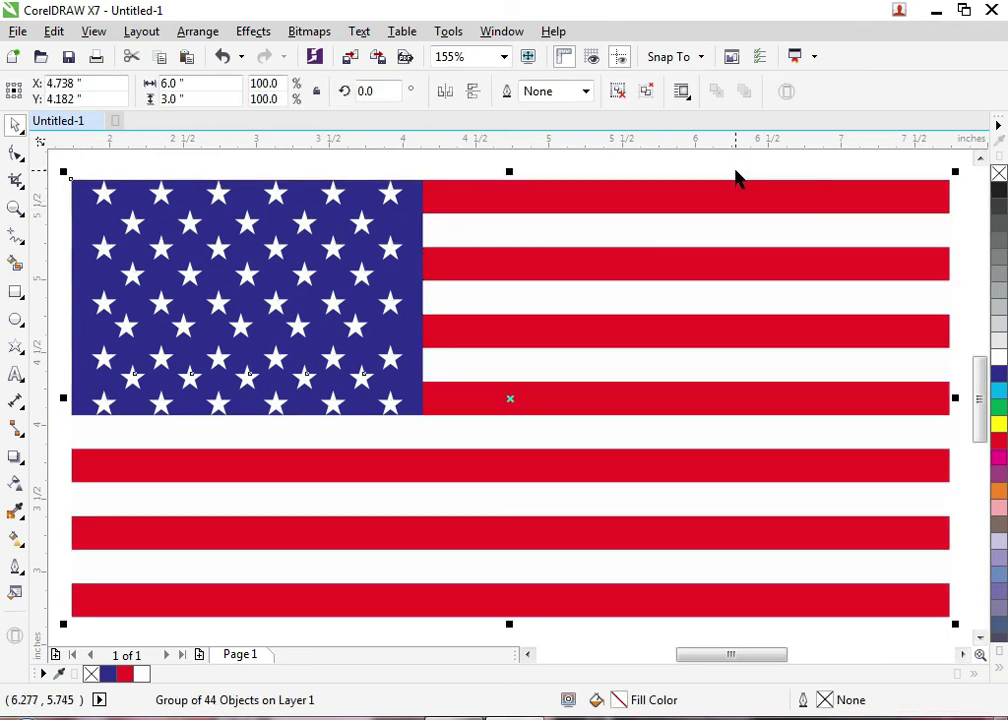
# View the grouped flag in a full-screen preview and return to the drawing
pyautogui.rightClick(704, 168)
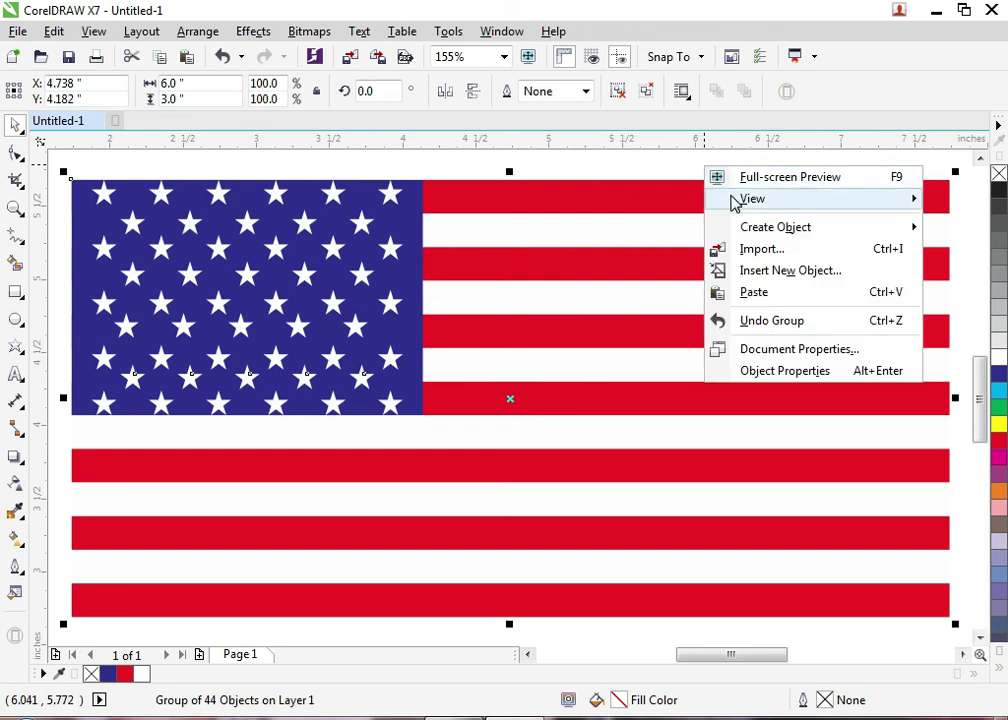
pyautogui.click(740, 178)
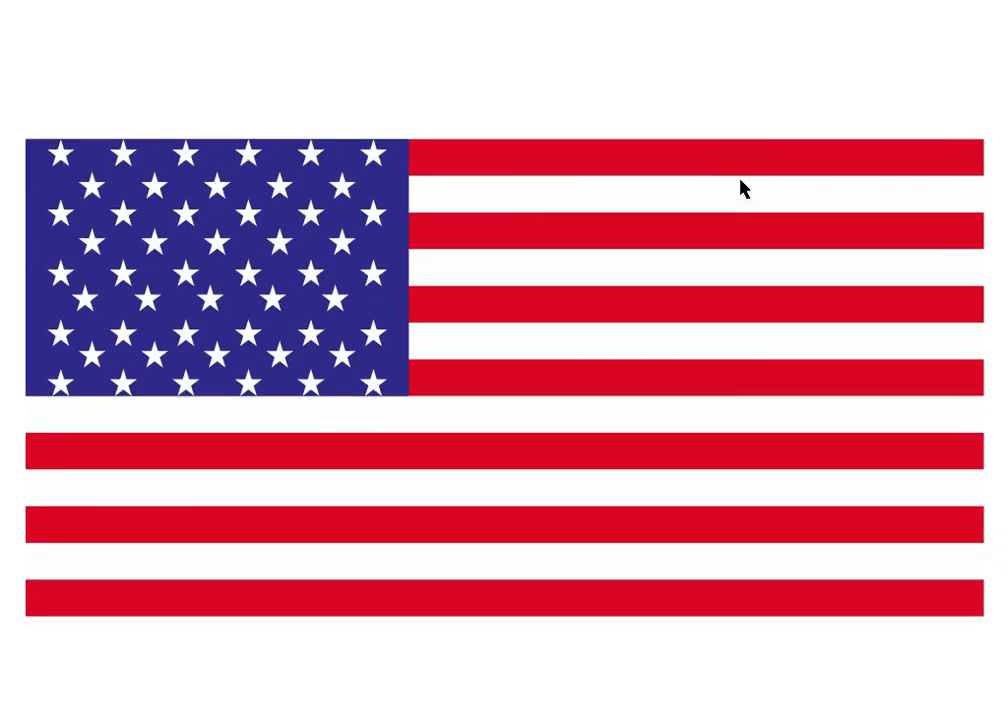
pyautogui.click(709, 189)
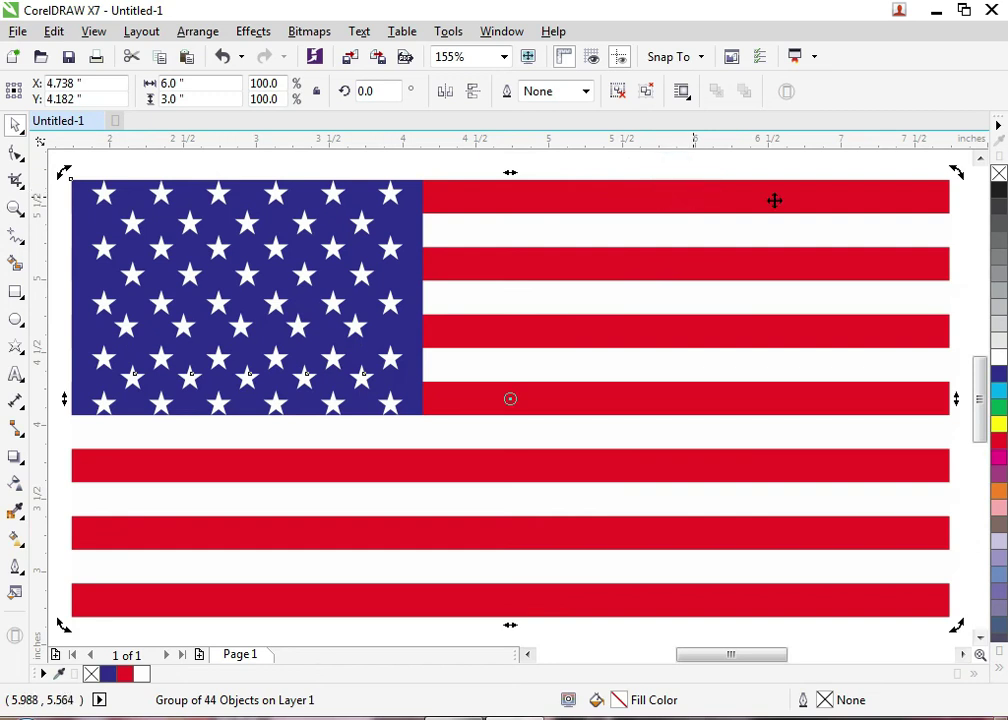
# Try a black outline on the whole grouped flag, and undo it
pyautogui.rightClick(999, 190)
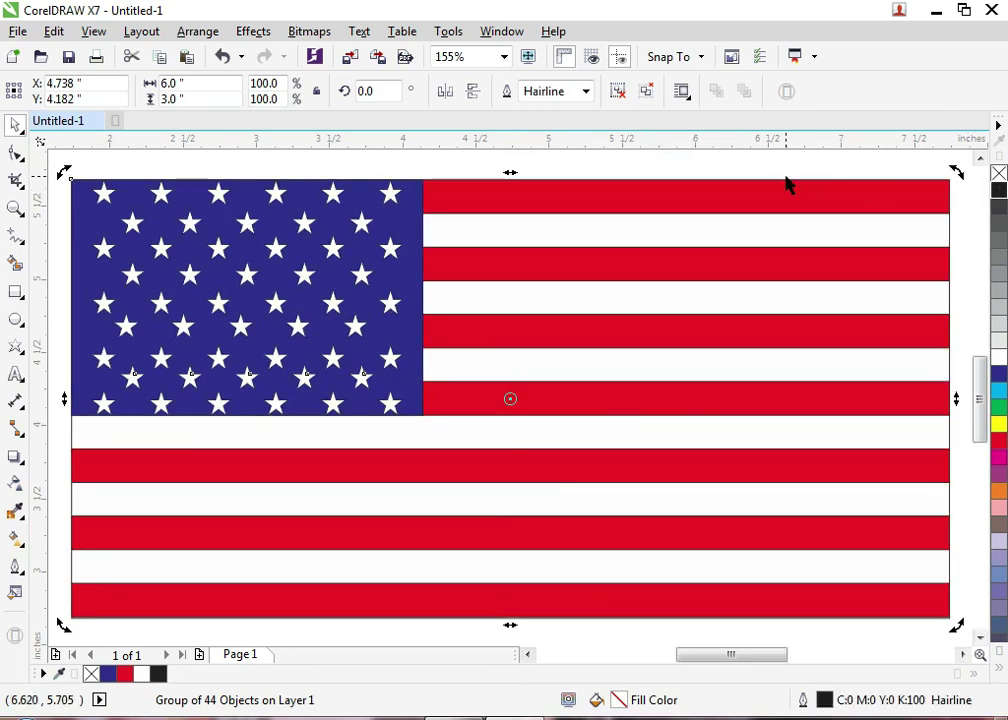
pyautogui.hotkey('ctrl', 'z')
pyautogui.click(785, 160)
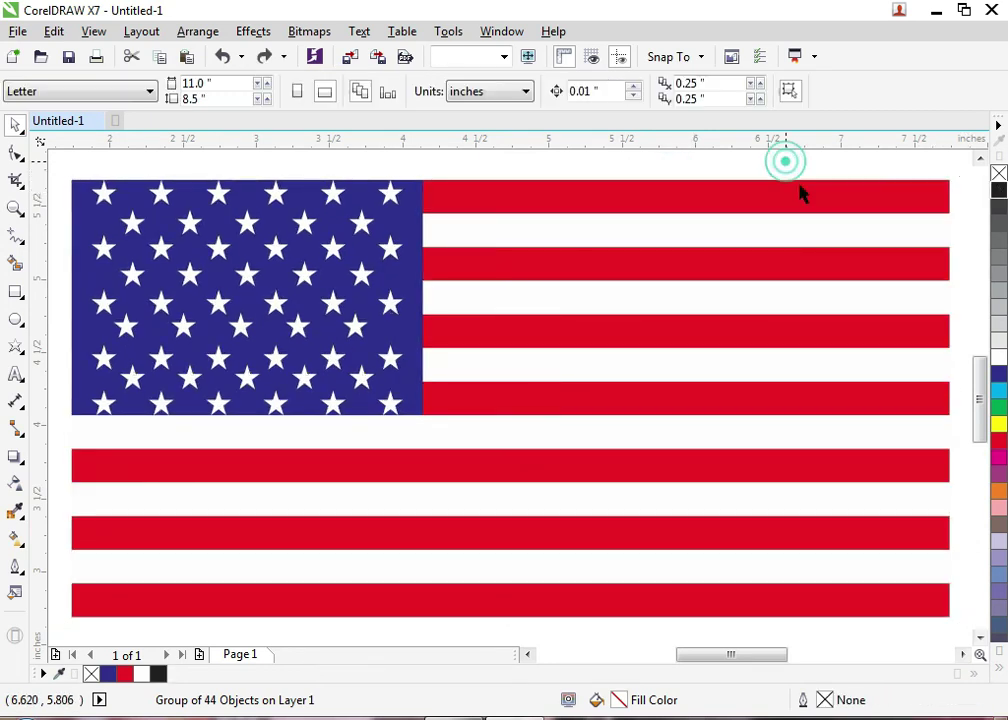
# Ungroup the flag so its stripes, canton and star rows are separate objects
pyautogui.click(805, 198)
pyautogui.hotkey('ctrl', 'u')
pyautogui.click(787, 177)
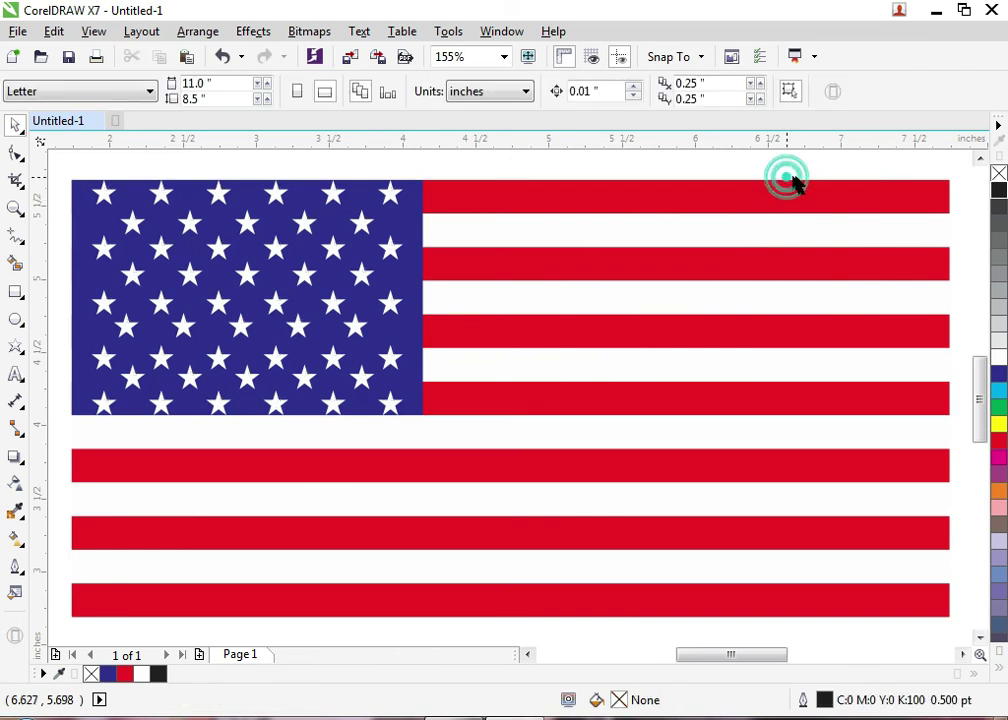
pyautogui.click(810, 184)
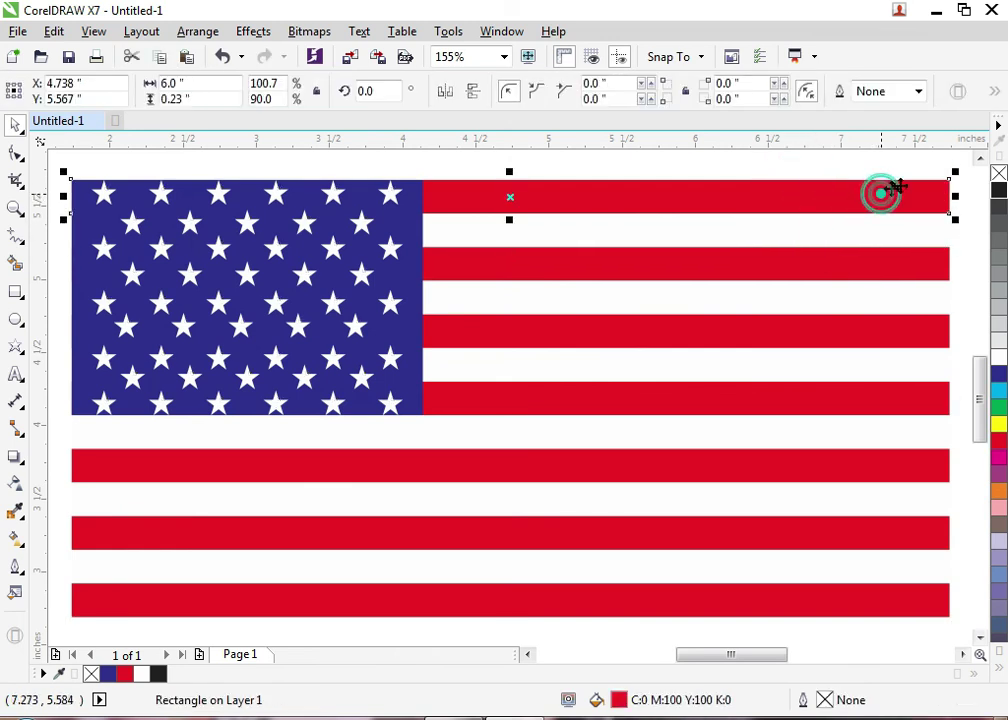
pyautogui.click(190, 142)
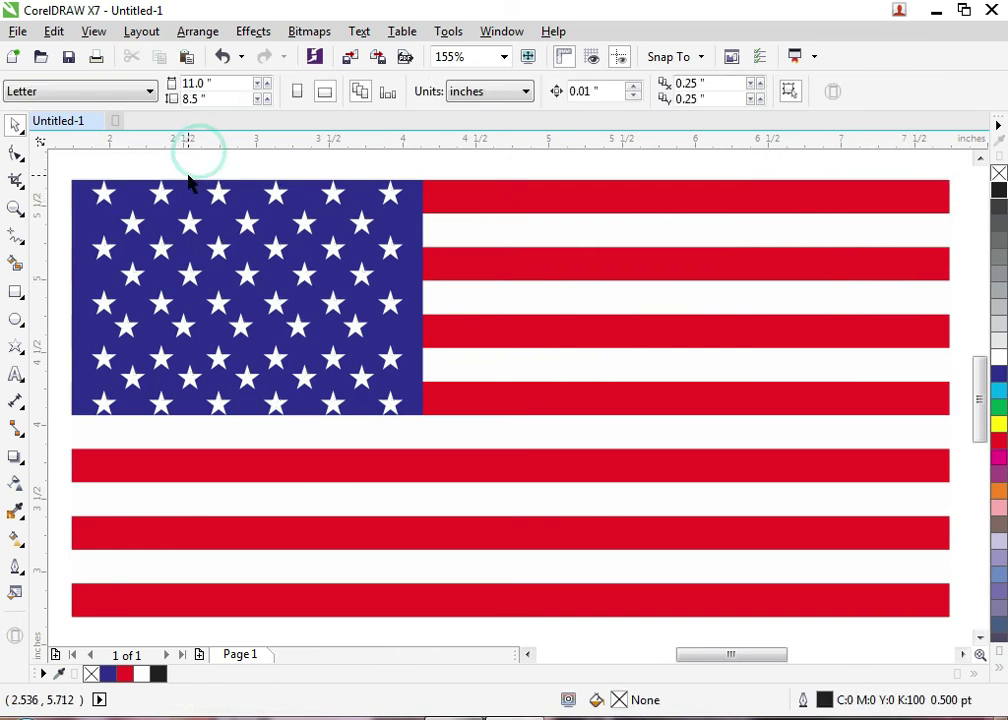
# Add the 24 pt Arial text "AMERICAN COUNTRAY FLAG" in capitals below the flag
pyautogui.scroll(-2, 189, 185)
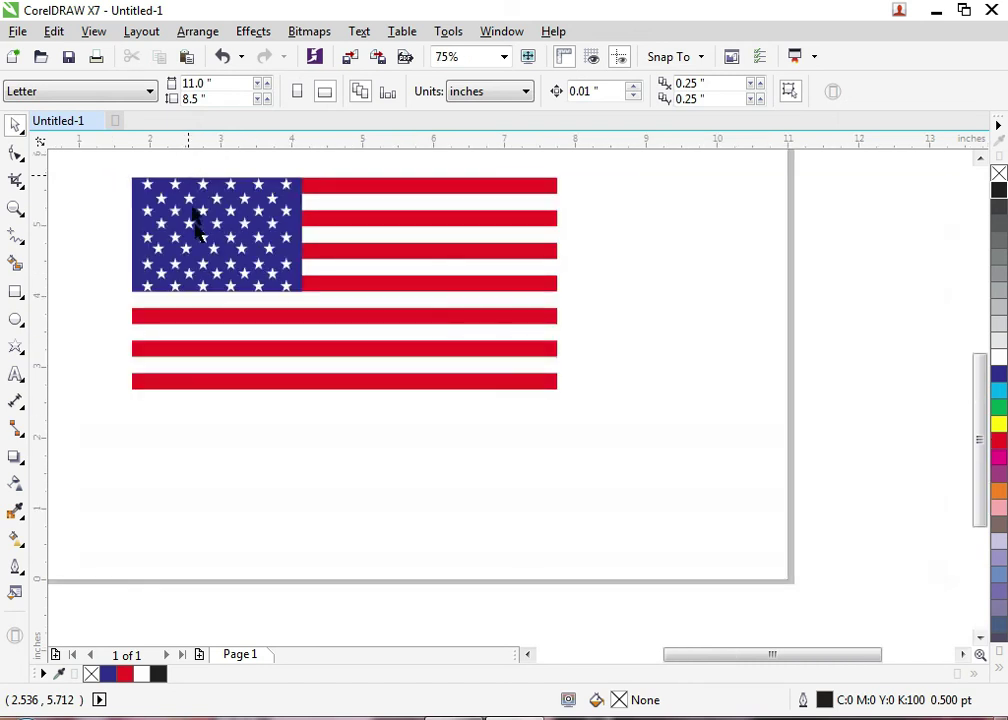
pyautogui.click(15, 374)
pyautogui.click(213, 438)
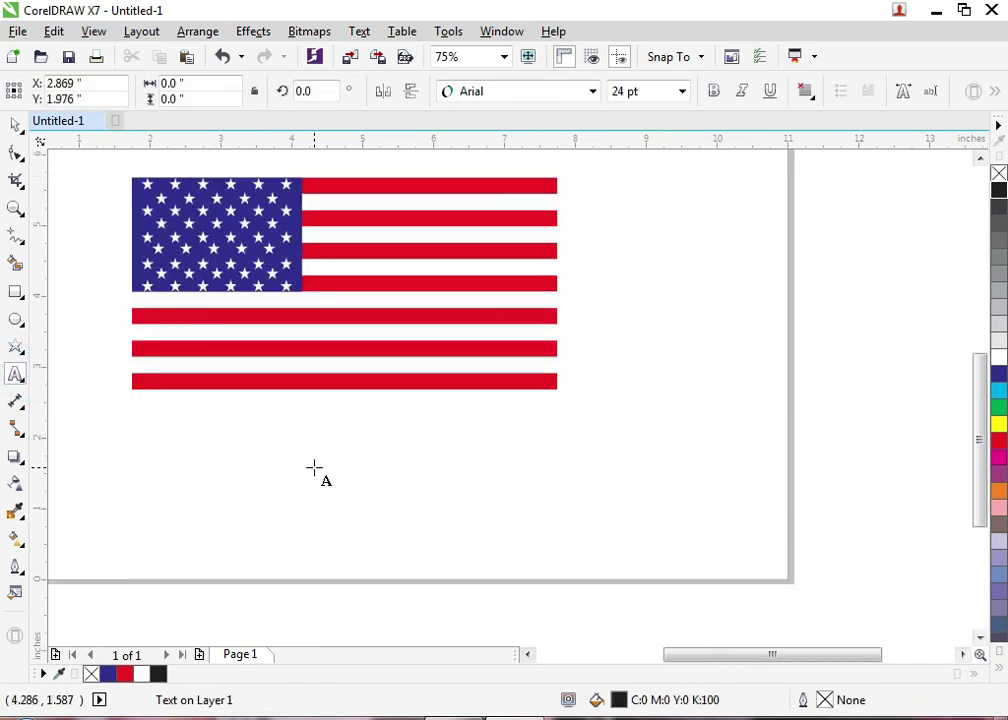
pyautogui.write('Ame')
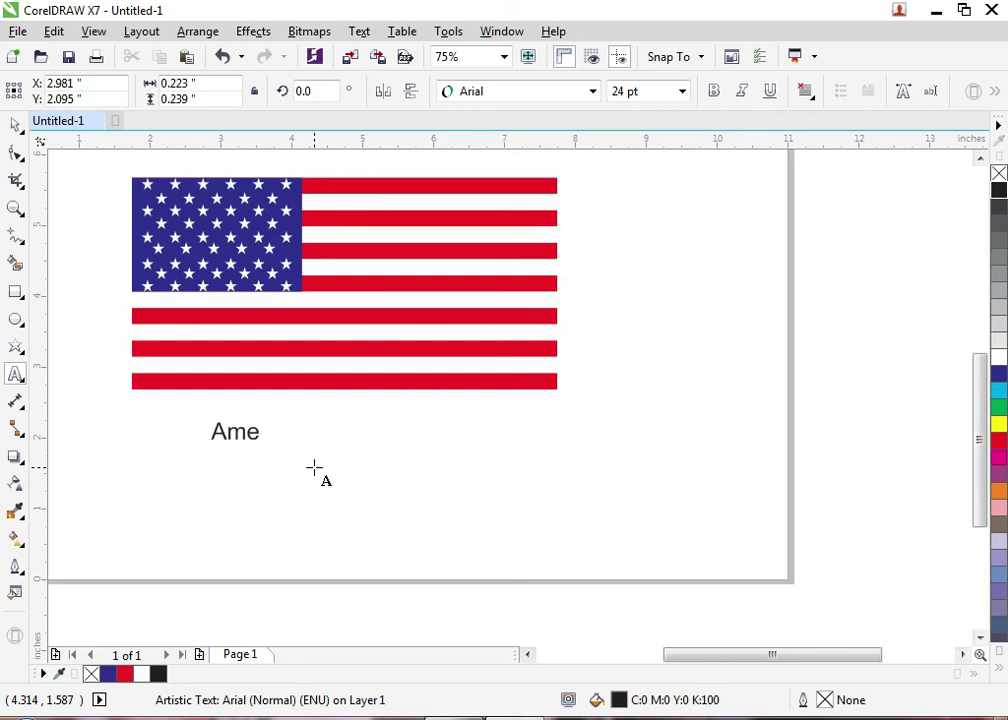
pyautogui.press('BackSpace')
pyautogui.press('BackSpace')
pyautogui.press('BackSpace')
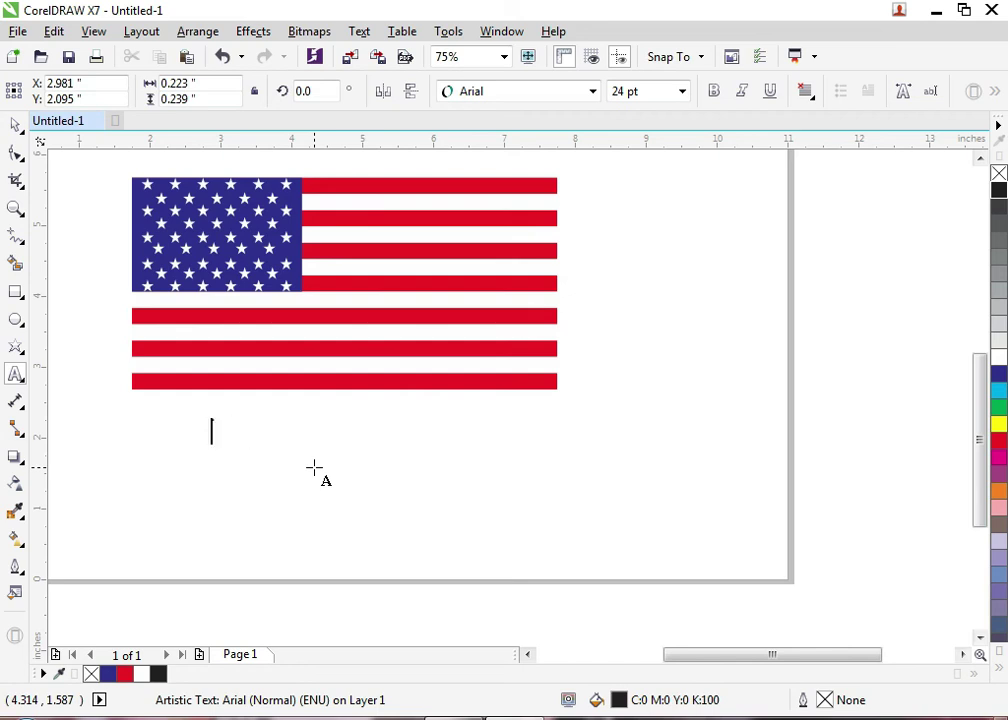
pyautogui.write('AMER')
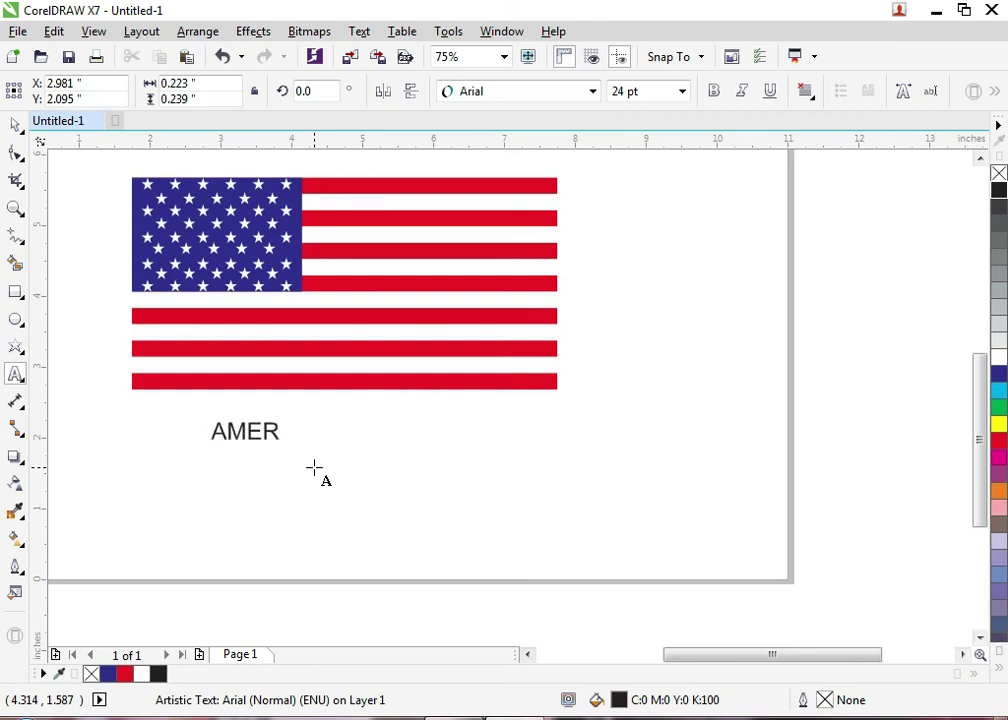
pyautogui.write('ICVAN')
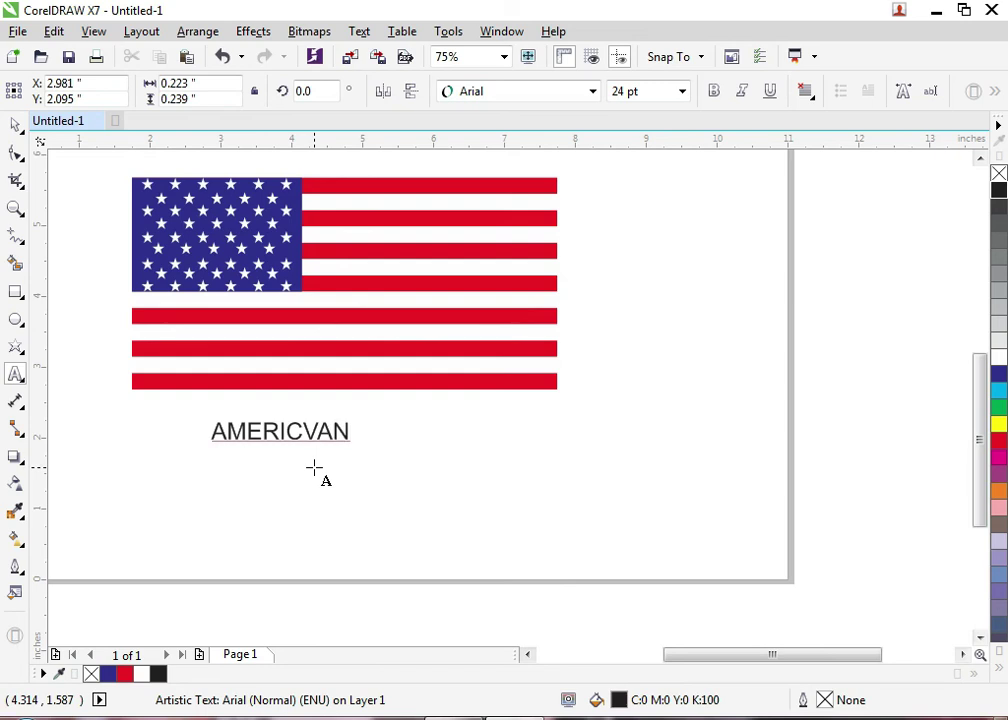
pyautogui.press('BackSpace')
pyautogui.press('BackSpace')
pyautogui.press('BackSpace')
pyautogui.press('BackSpace')
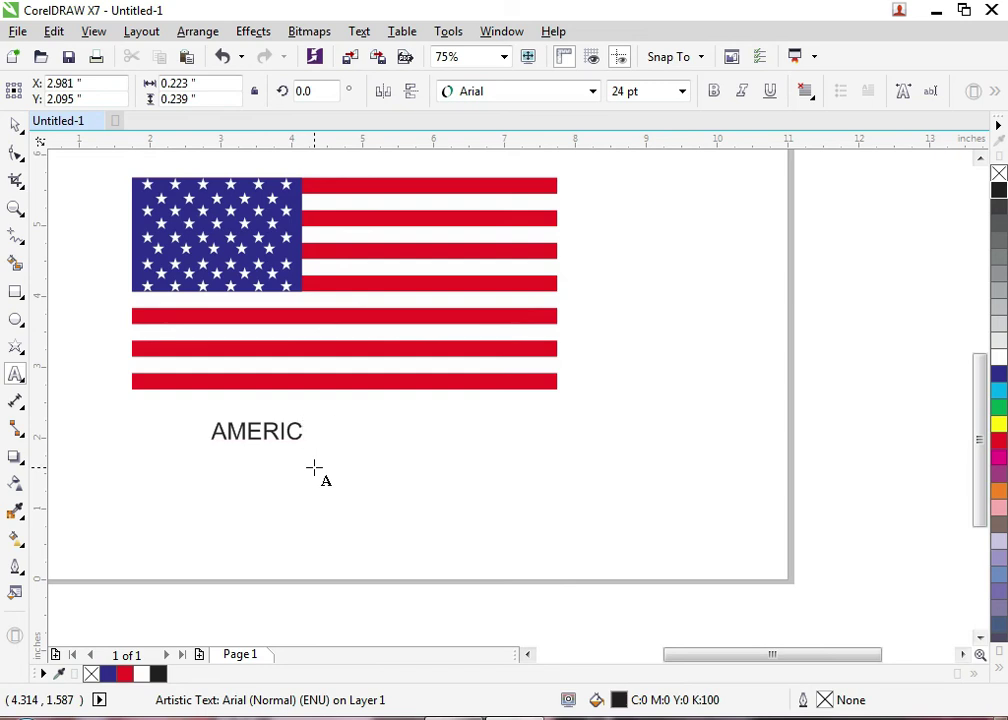
pyautogui.write('AN COUN')
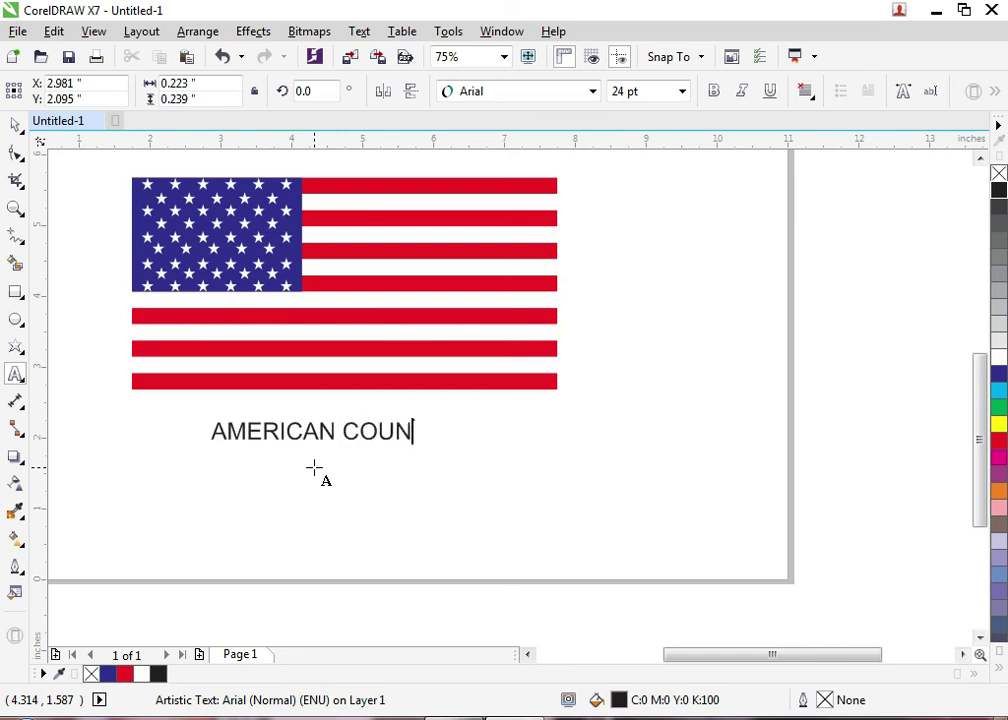
pyautogui.write('TRAY ')
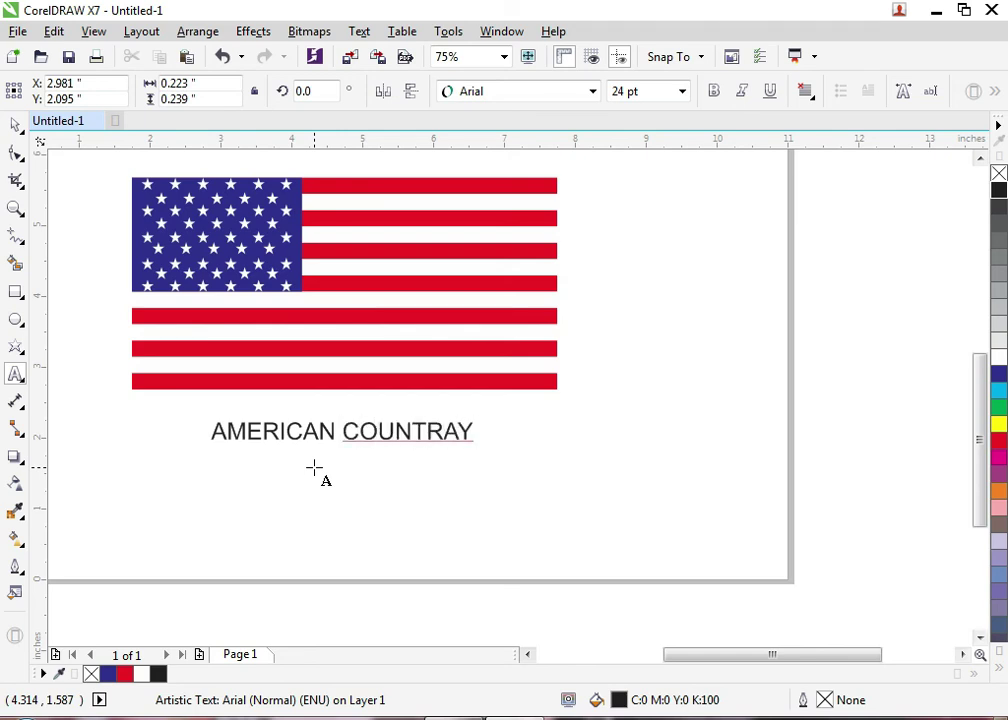
pyautogui.write('FLAG')
# Correct the wording of the caption to "AMERICA COUNTRY FLAG"
pyautogui.press('BackSpace')
pyautogui.press('BackSpace')
pyautogui.press('BackSpace')
pyautogui.press('BackSpace')
pyautogui.press('BackSpace')
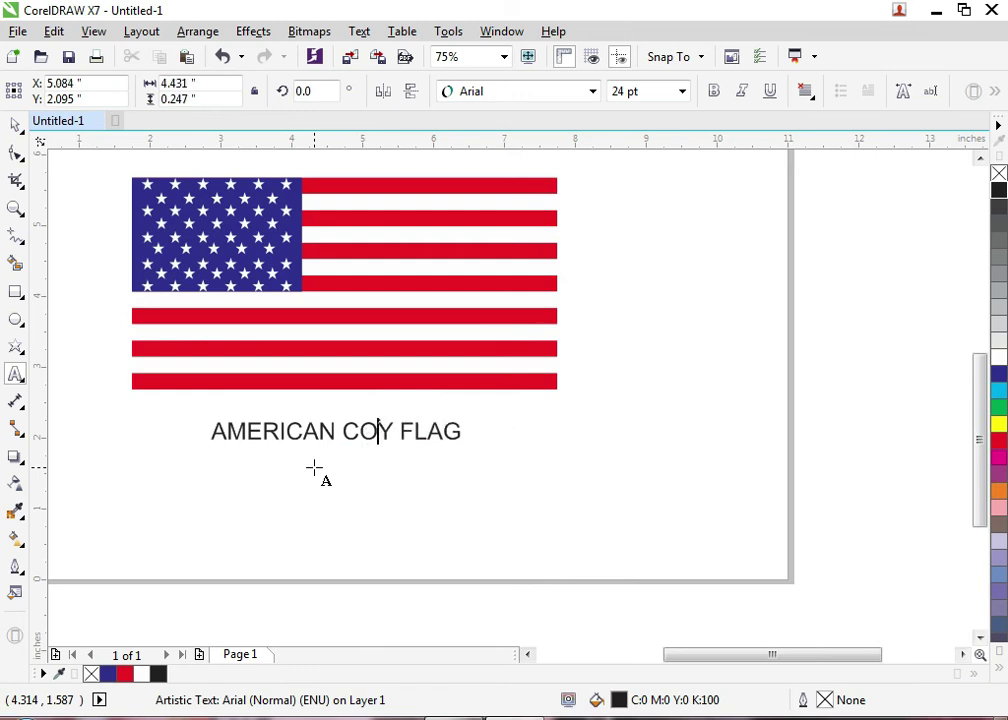
pyautogui.write('UNTR')
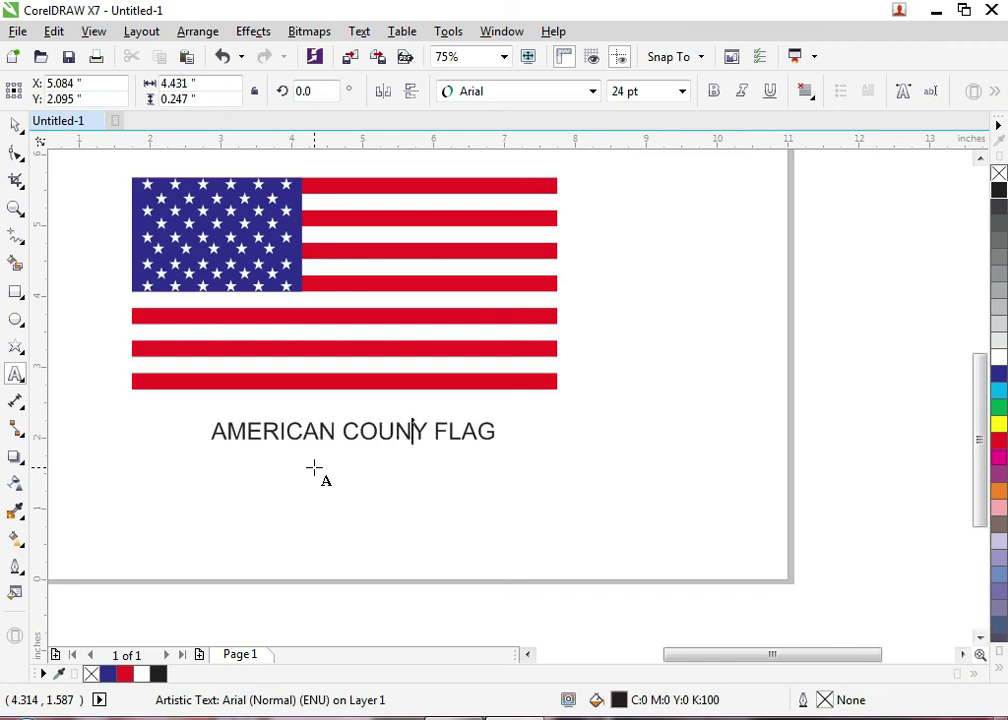
pyautogui.write('Y')
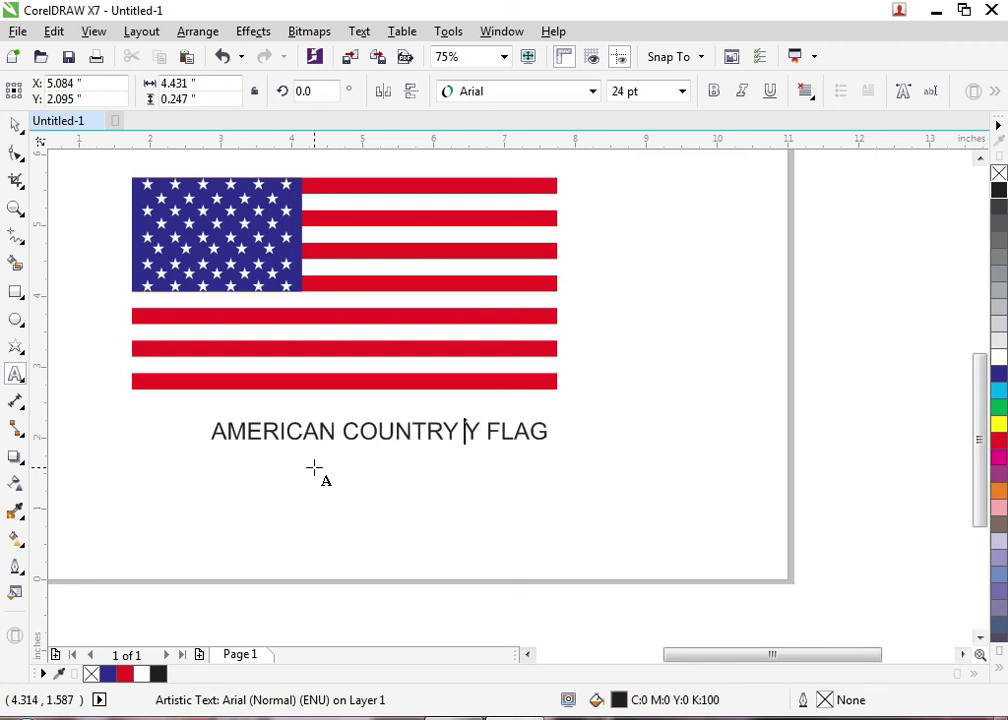
pyautogui.press('BackSpace')
pyautogui.press('BackSpace')
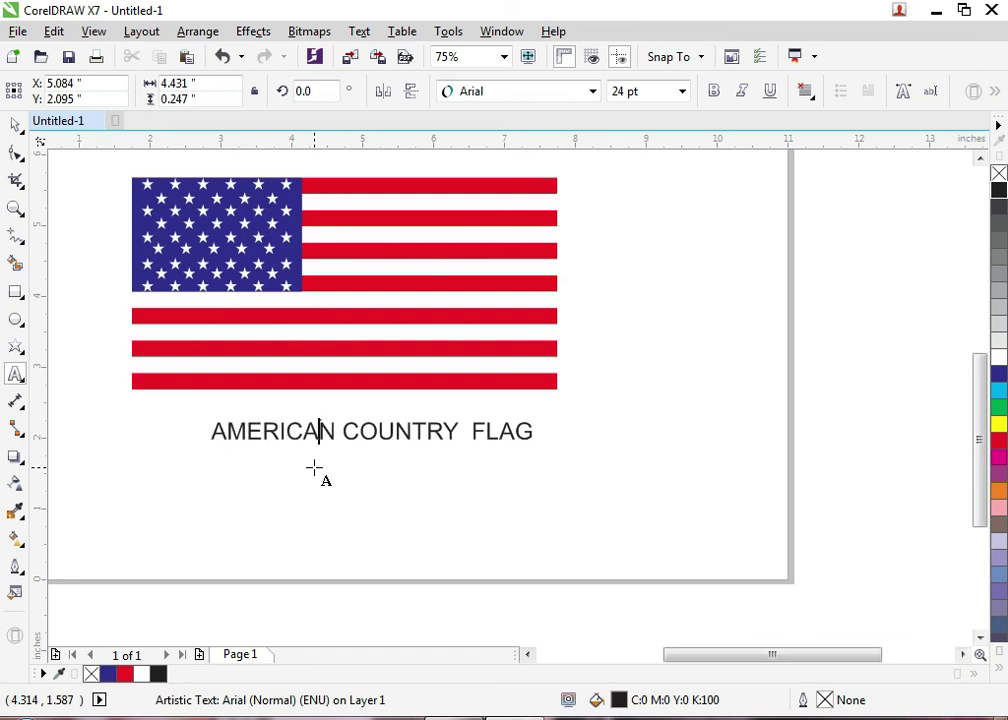
pyautogui.press('BackSpace')
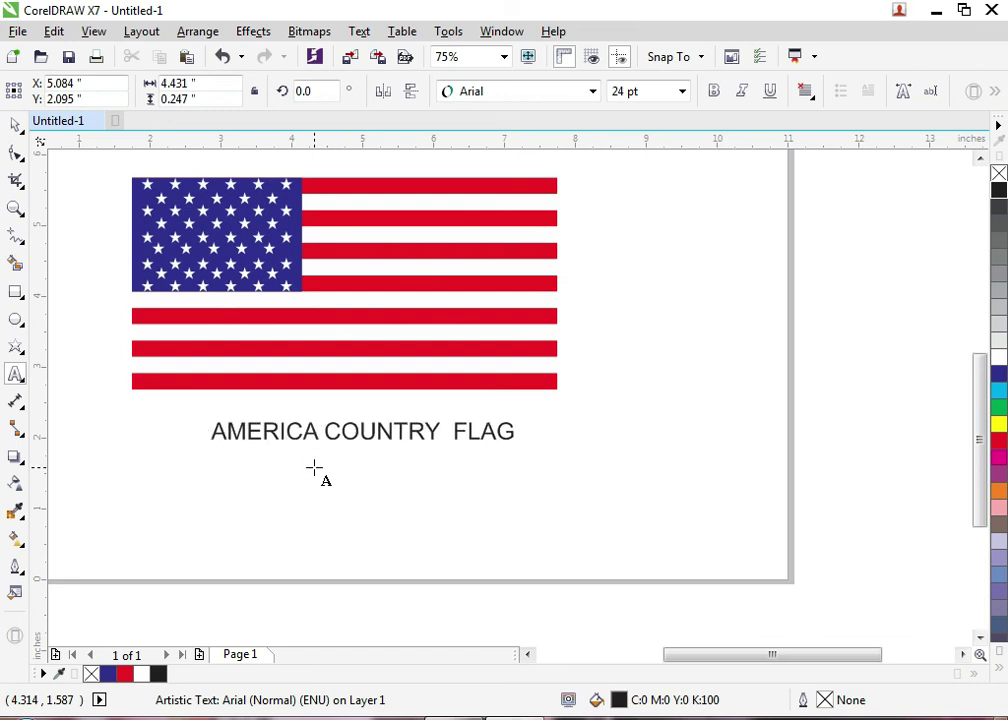
# Move the caption above the flag and make it bold, enlarged to about 32 pt and 5.8 inches wide
pyautogui.click(15, 125)
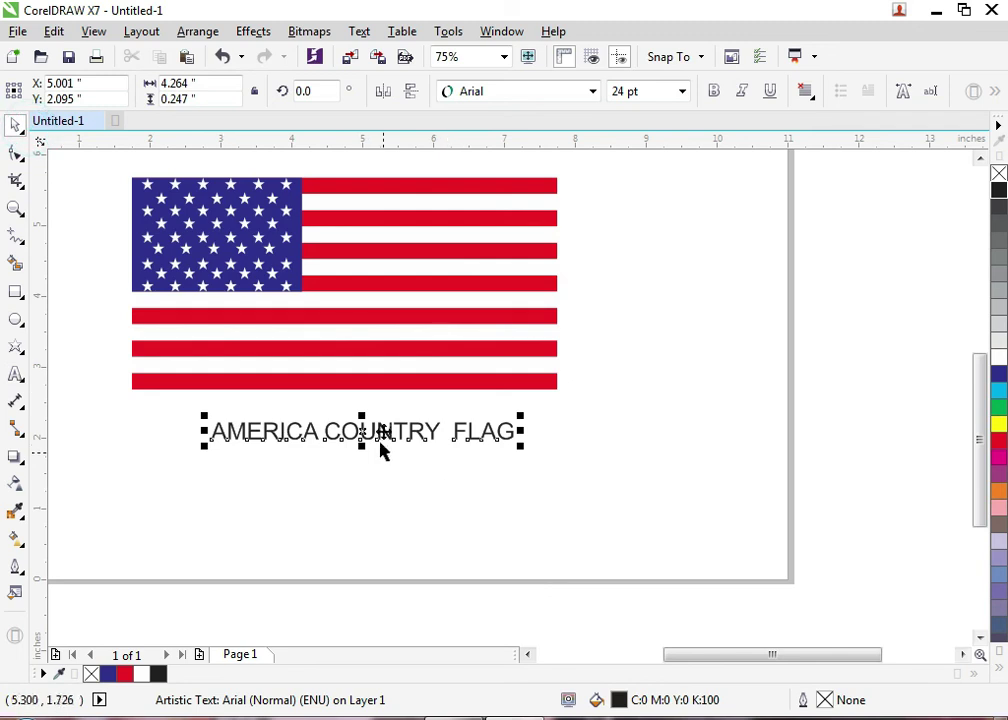
pyautogui.moveTo(382, 425); pyautogui.dragTo(342, 220)
pyautogui.click(714, 92)
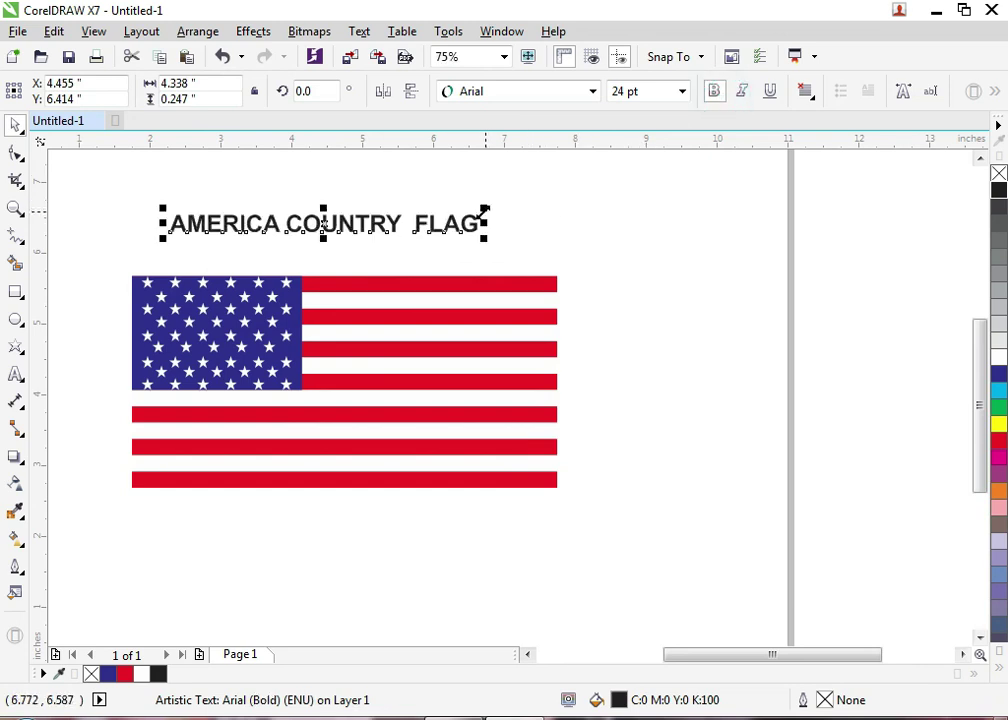
pyautogui.moveTo(483, 213); pyautogui.dragTo(575, 180)
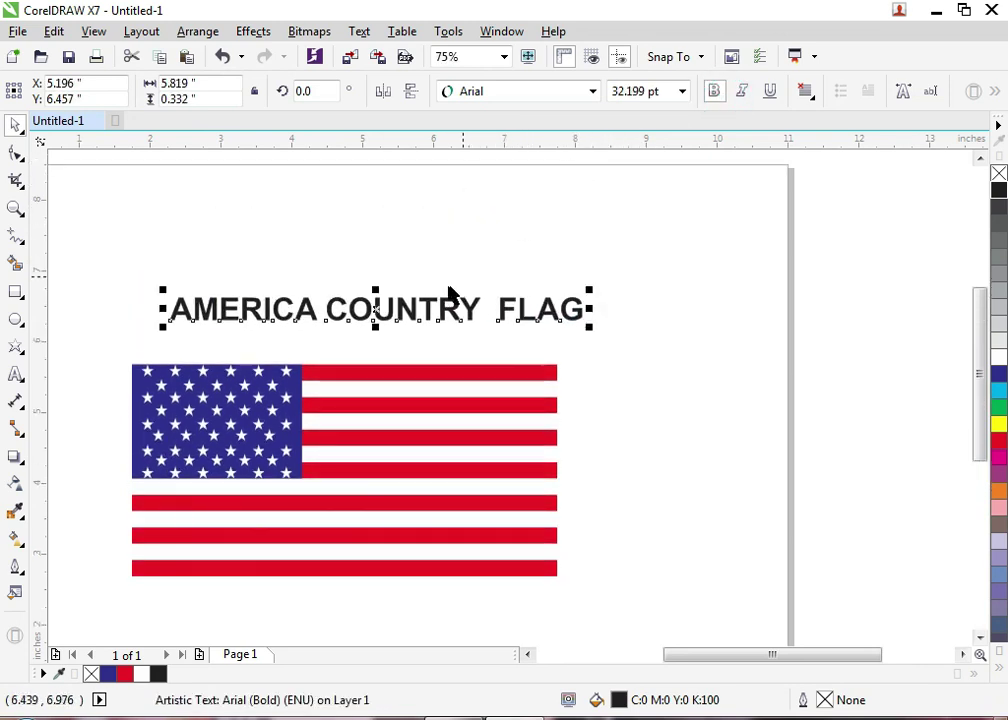
# Group all stripes, the canton and the stars of the flag, and centre the group on the page
pyautogui.scroll(3, 376, 316)
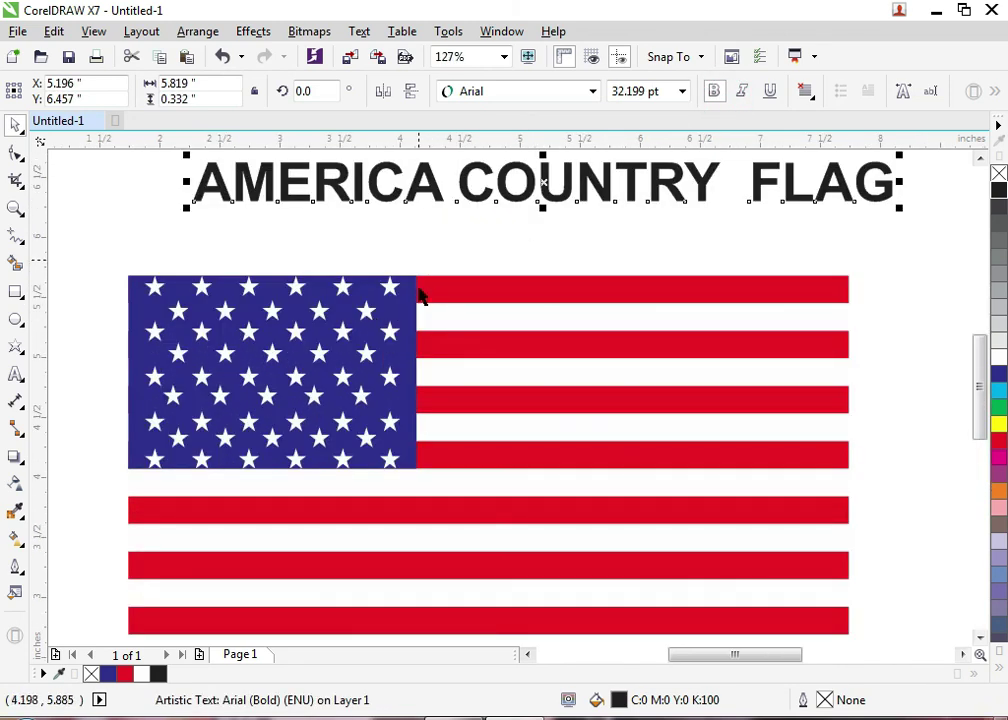
pyautogui.click(506, 297)
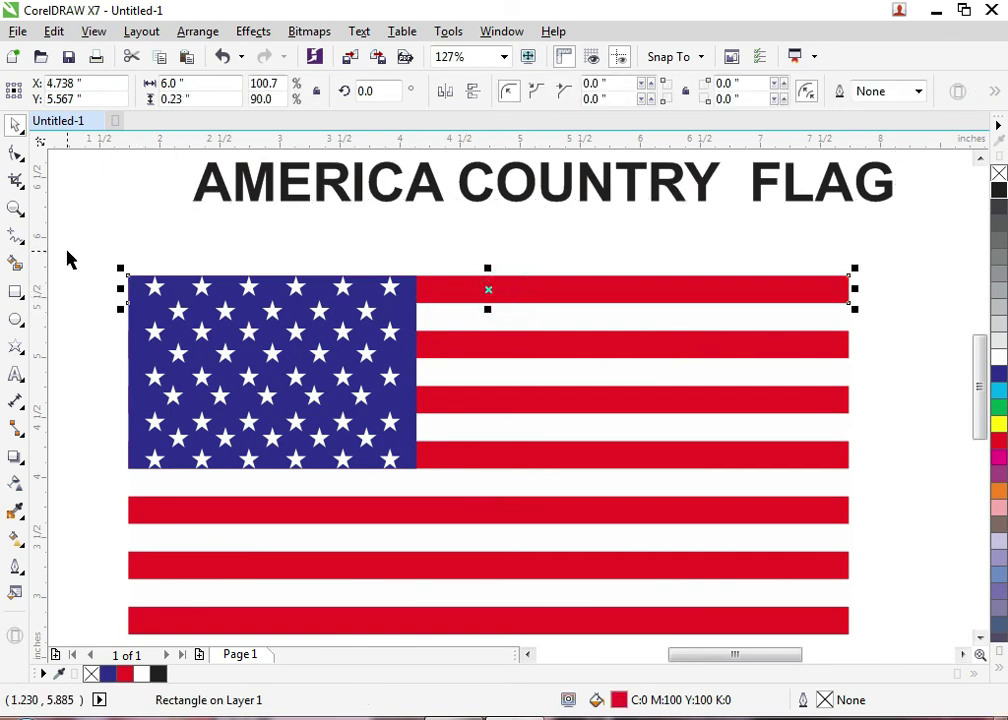
pyautogui.moveTo(115, 254); pyautogui.dragTo(916, 632)
pyautogui.hotkey('ctrl', 'g')
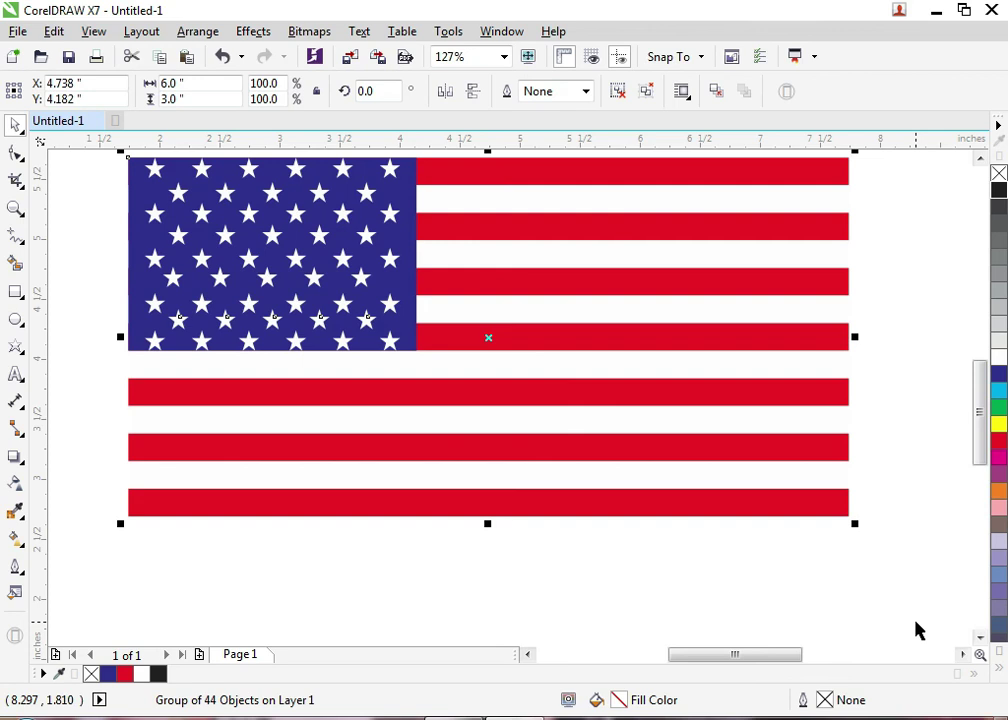
pyautogui.press('p')
# Align the grouped flag with the caption above it on a common vertical centre line
pyautogui.press('F4')
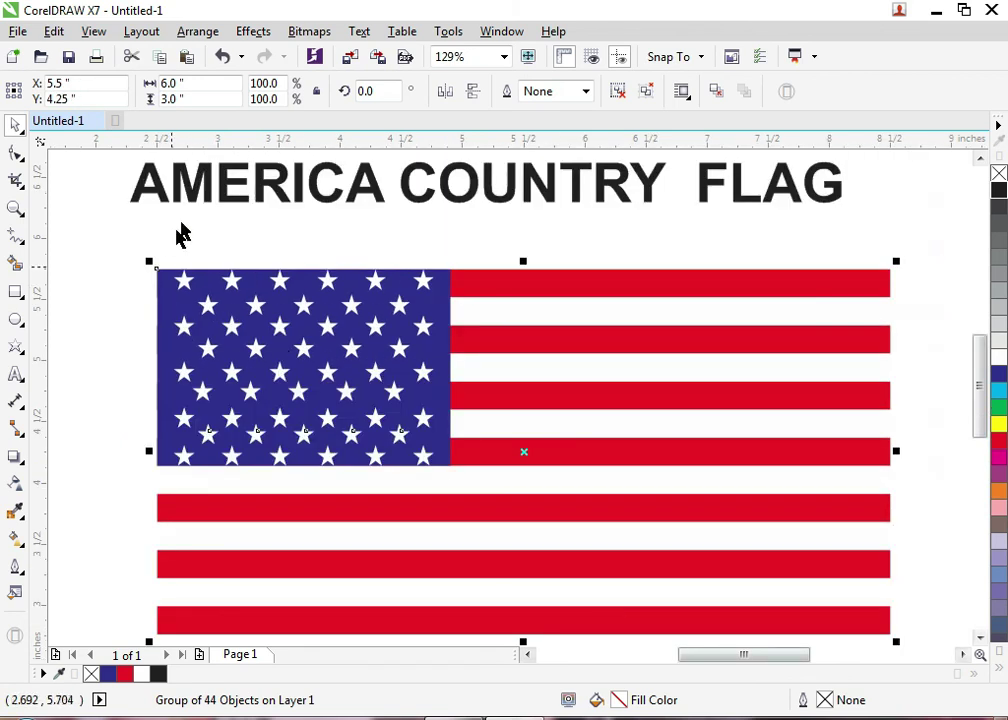
pyautogui.keyDown('shift'); pyautogui.click(240, 196); pyautogui.keyUp('shift')
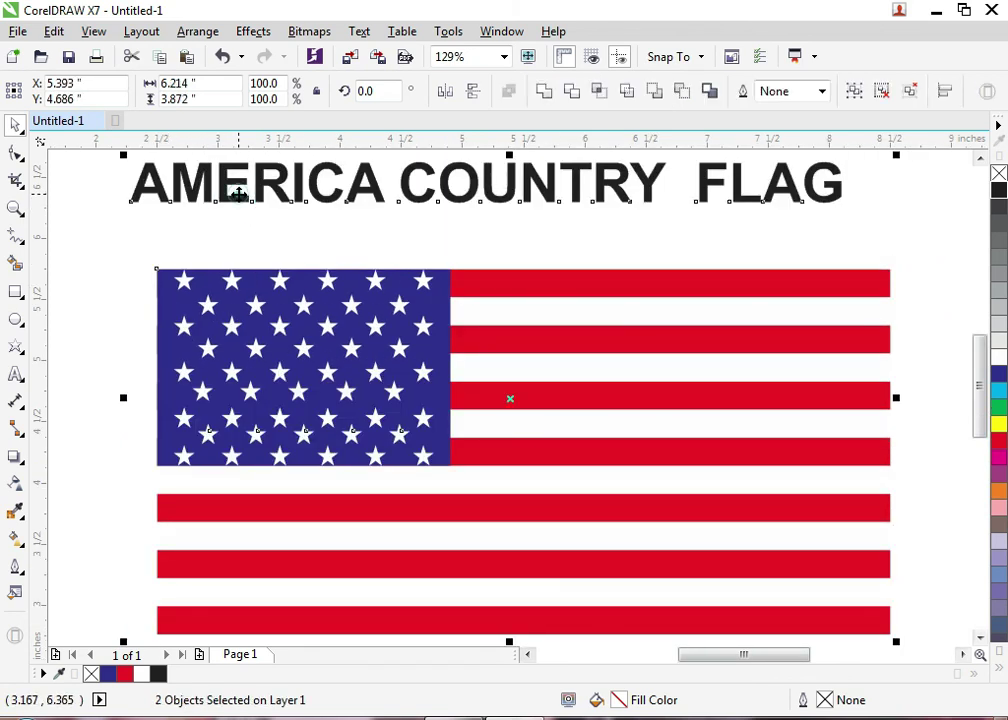
pyautogui.press('c')
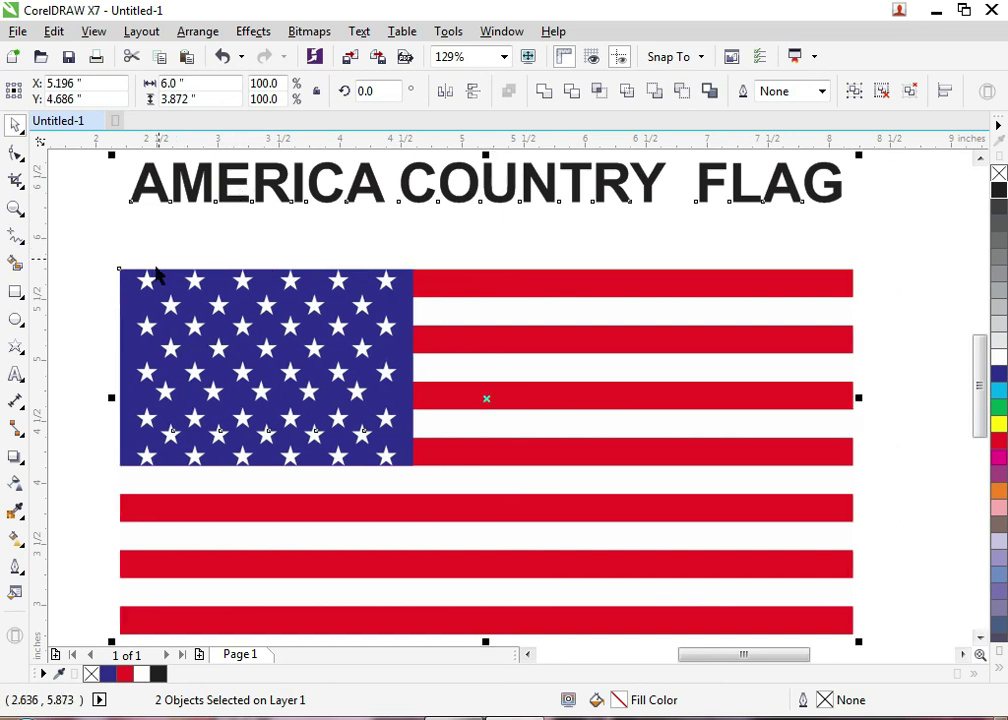
pyautogui.click(92, 240)
# View the whole page with the flag and its caption in a full-screen preview
pyautogui.scroll(-2, 92, 240)
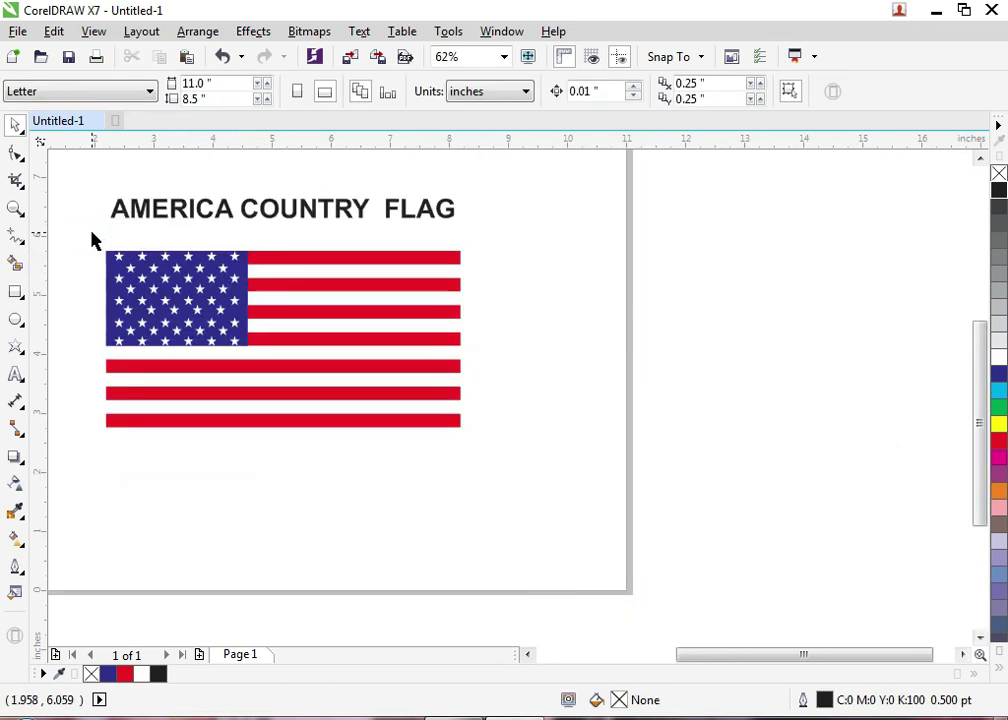
pyautogui.scroll(-1, 92, 240)
pyautogui.click(225, 270)
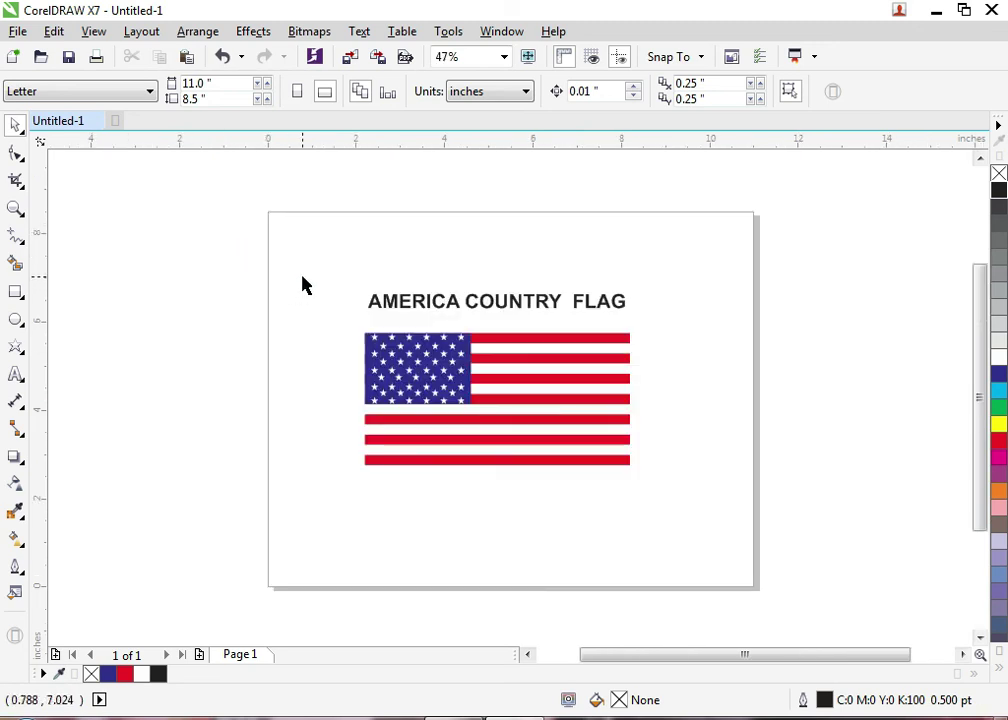
pyautogui.click(303, 283)
pyautogui.rightClick(303, 283)
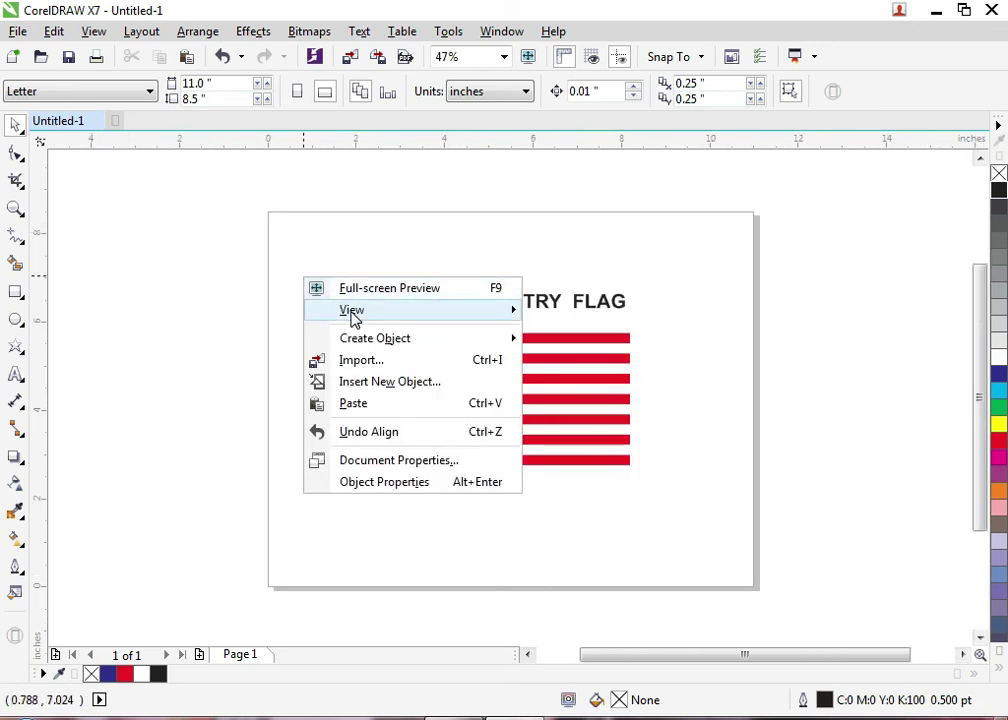
pyautogui.click(353, 289)
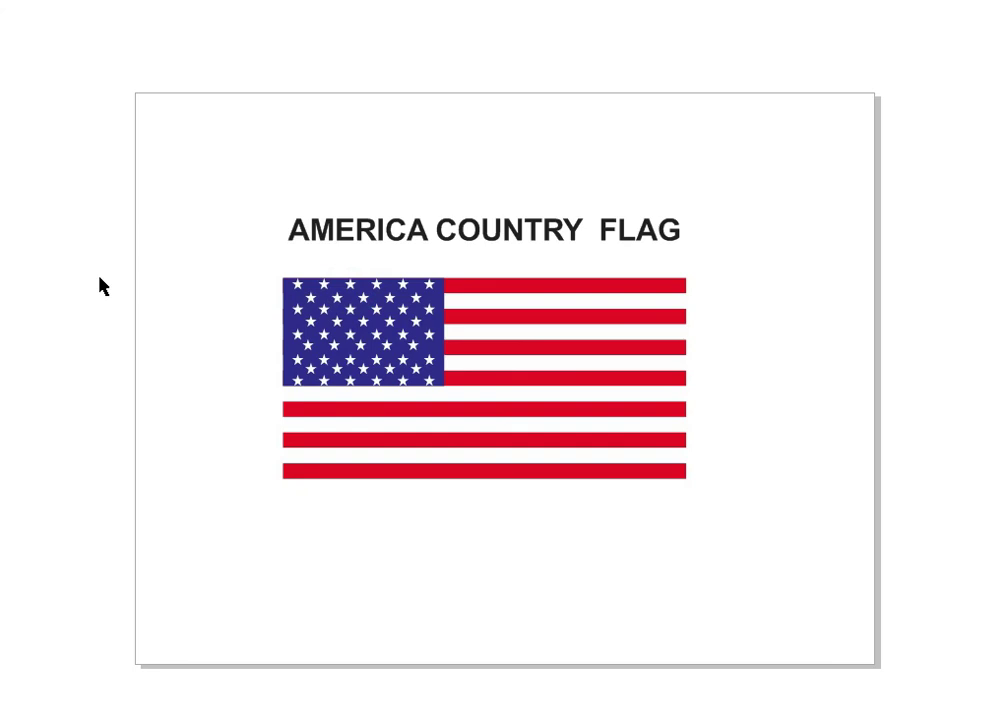